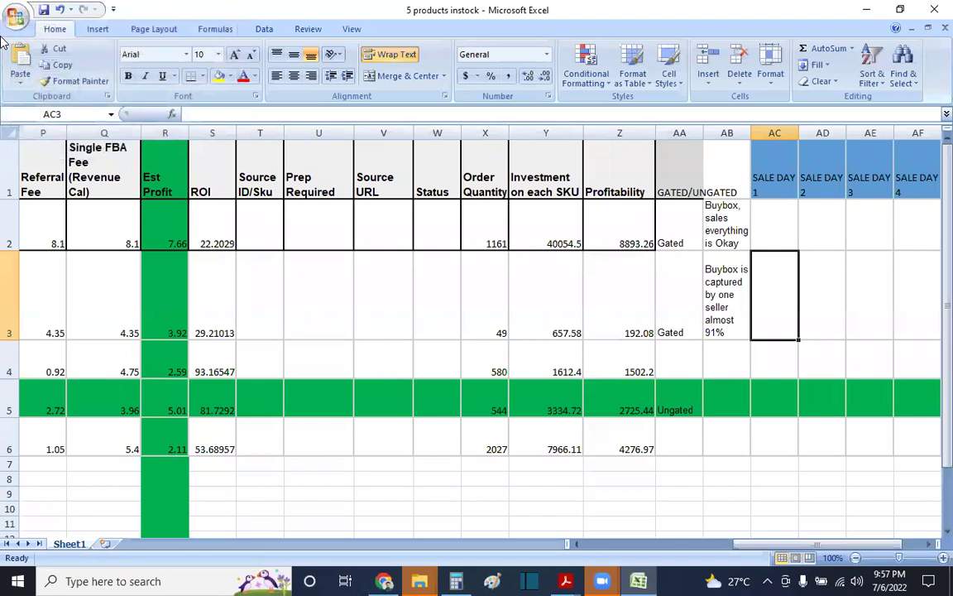
Review the first product's ROI, Status, 1161 order quantity and 40054.5 investment cells
left_click(208, 176)
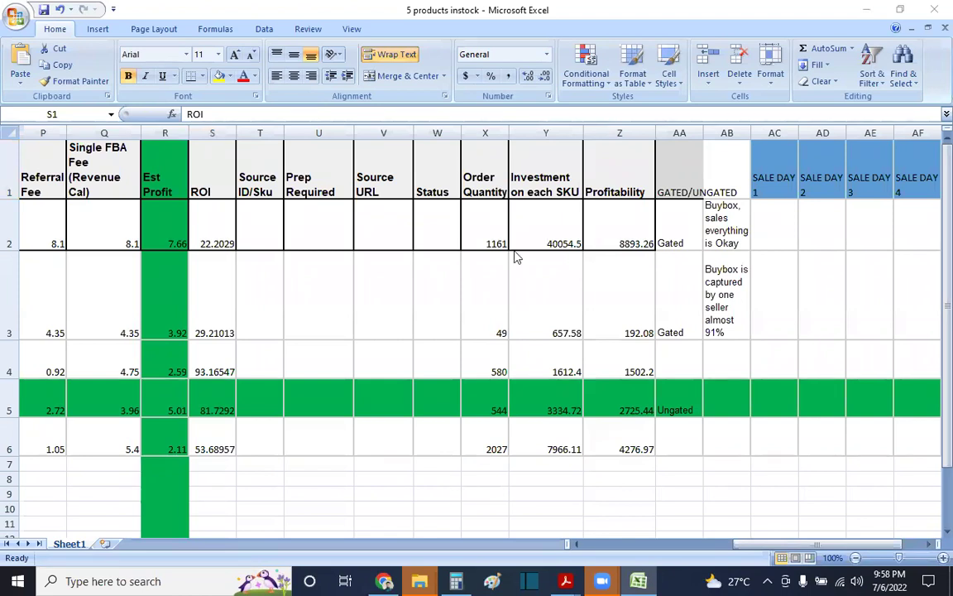
left_click(430, 218)
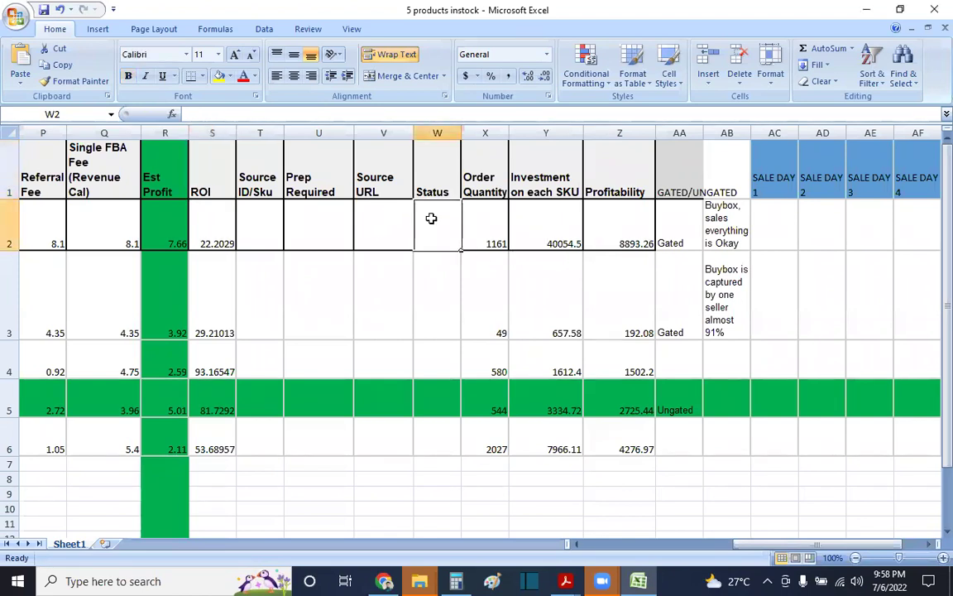
left_click(488, 242)
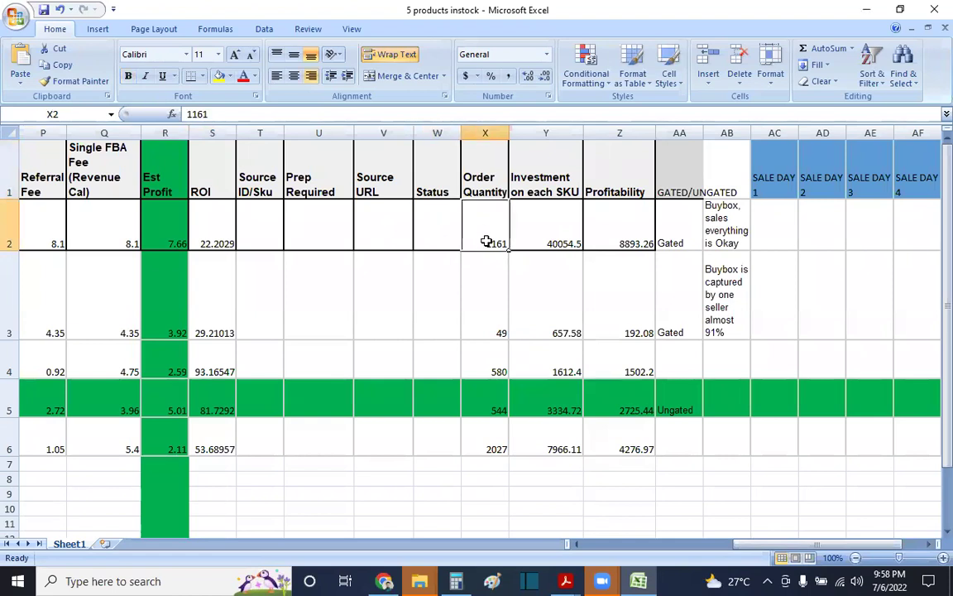
left_click(542, 188)
left_click(543, 231)
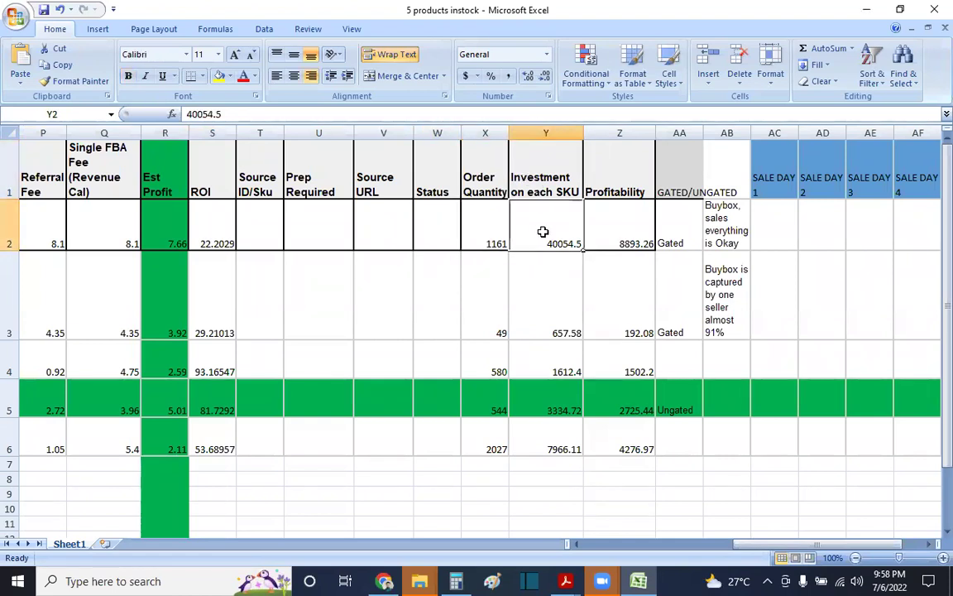
Bring up Calculator and move it aside so the sheet's investment column is visible
left_click(456, 581)
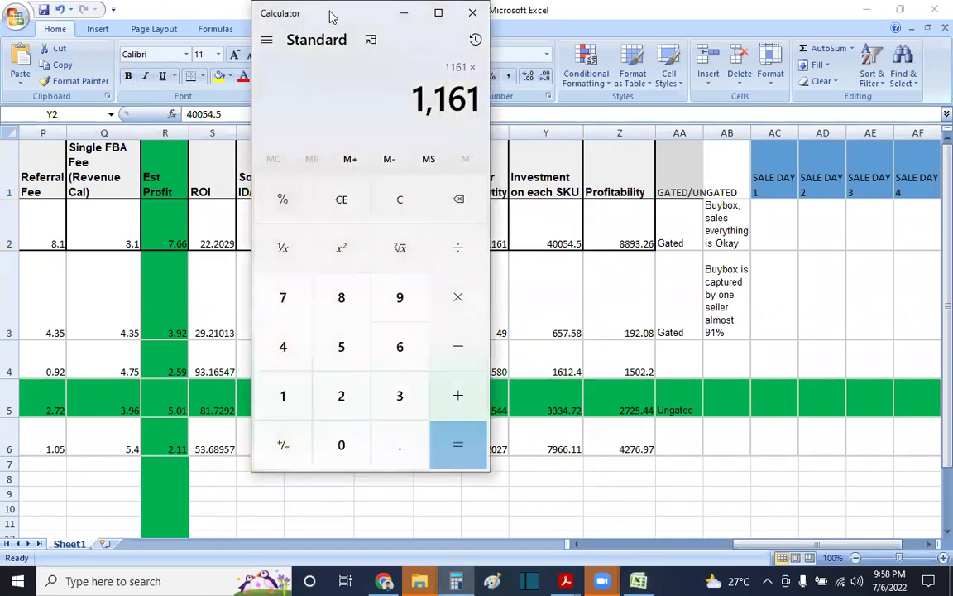
left_click_drag(331, 17, 510, 25)
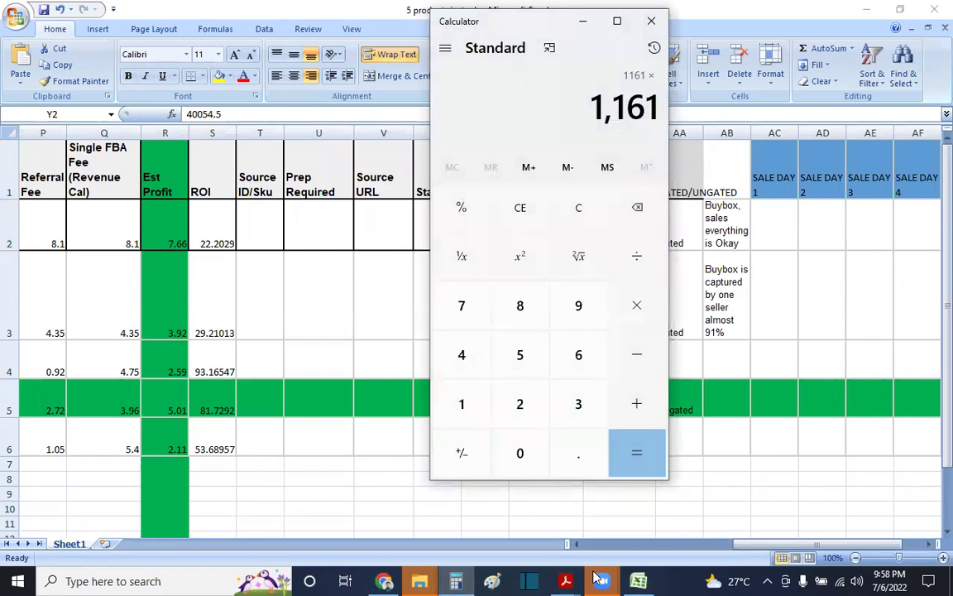
left_click(720, 544)
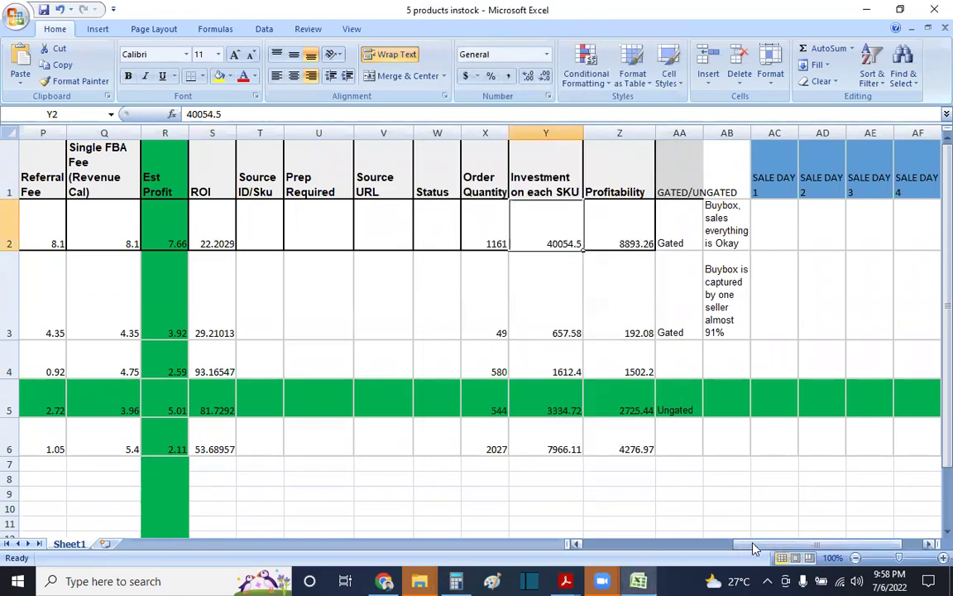
left_click_drag(672, 552, 715, 552)
left_click_drag(791, 549, 830, 549)
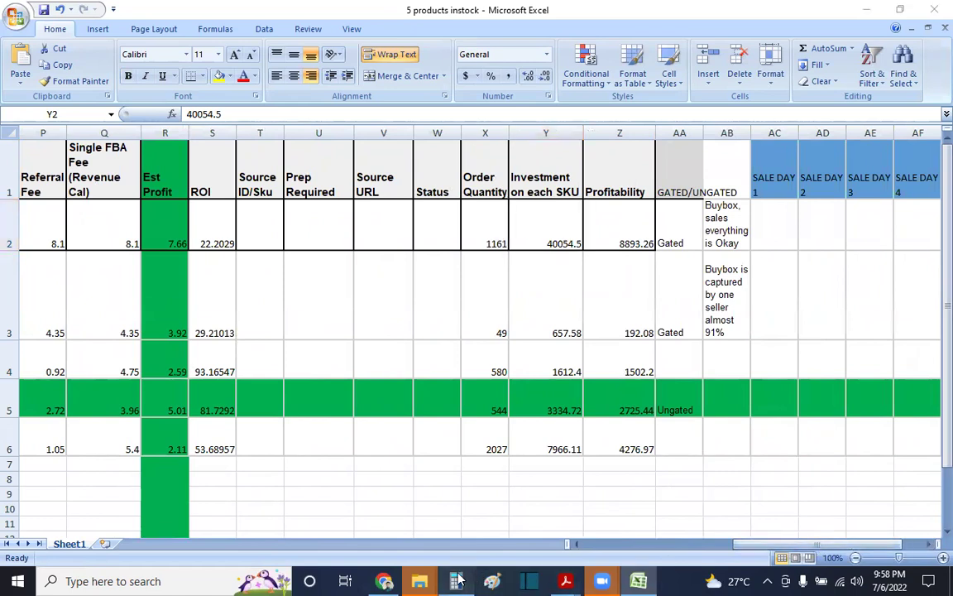
Compute 1161 × 34.5 = 40,054.5 and shift Calculator left to compare with the sheet
left_click(456, 581)
type("34.")
left_click(569, 439)
left_click(517, 351)
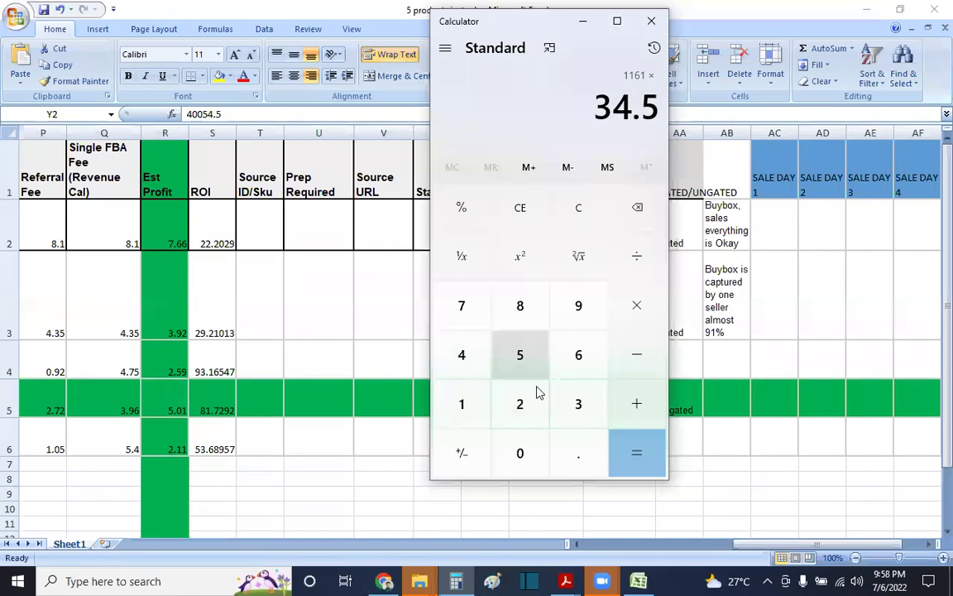
left_click(650, 456)
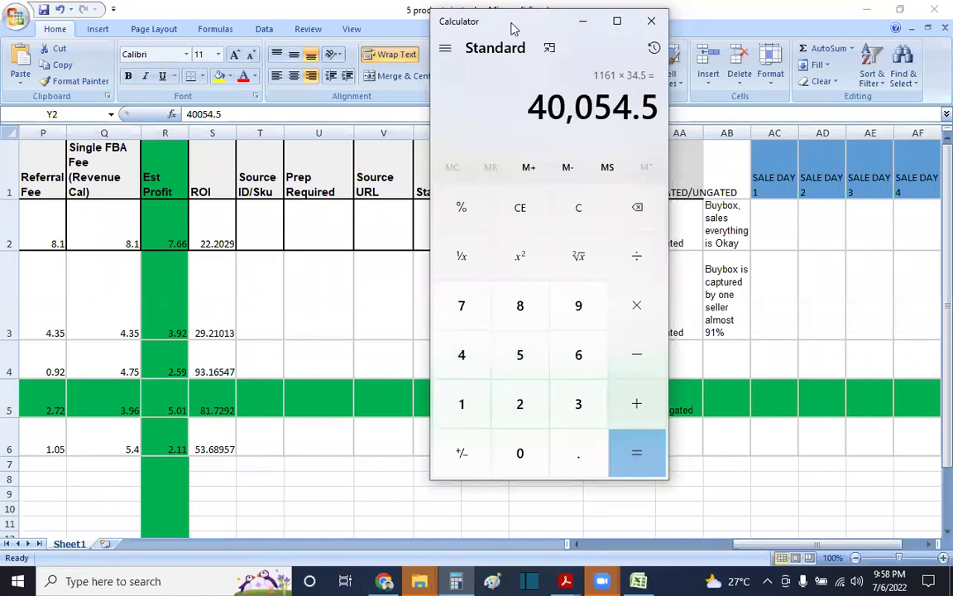
left_click_drag(513, 29, 383, 43)
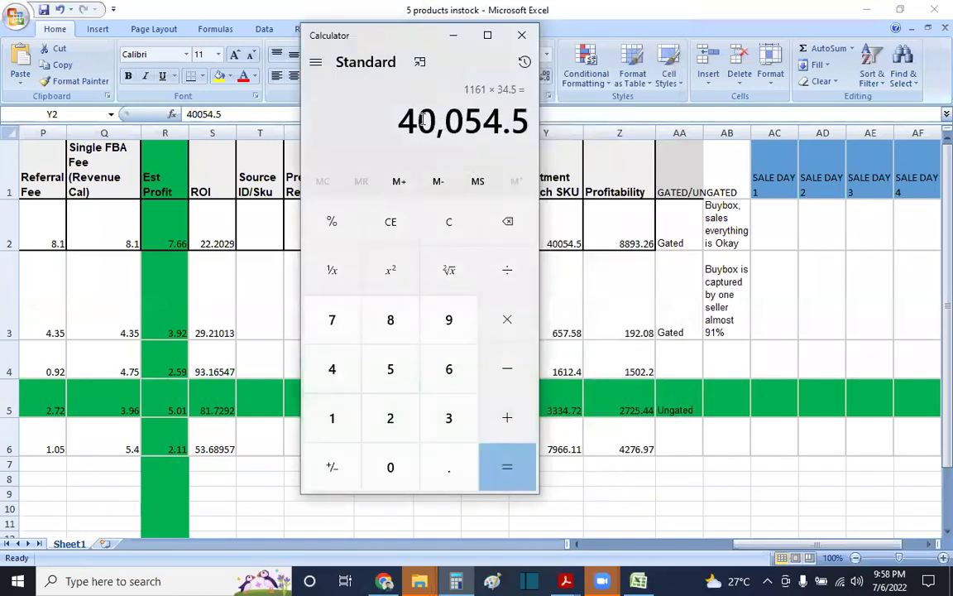
left_click_drag(398, 122, 496, 122)
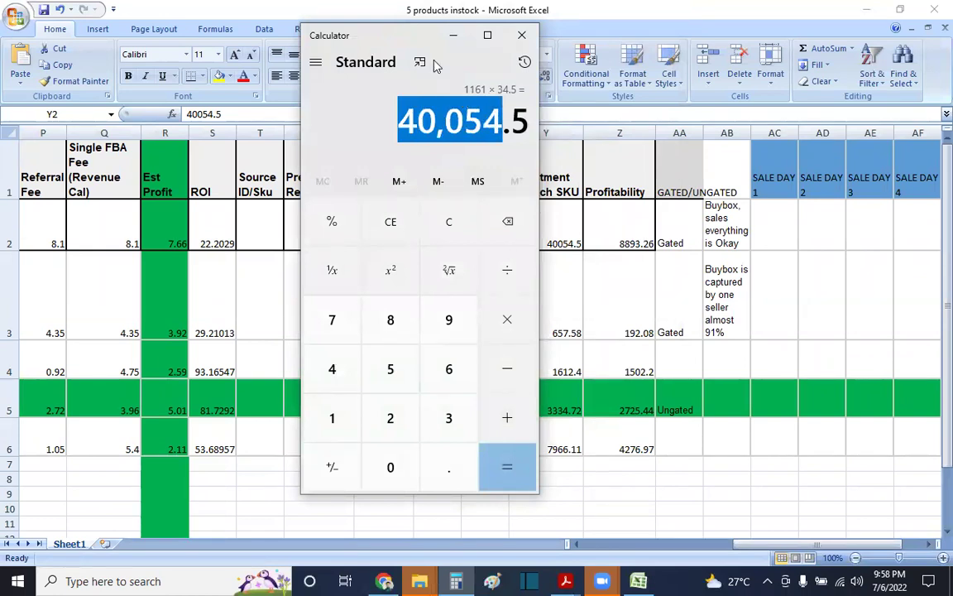
left_click_drag(395, 43, 316, 47)
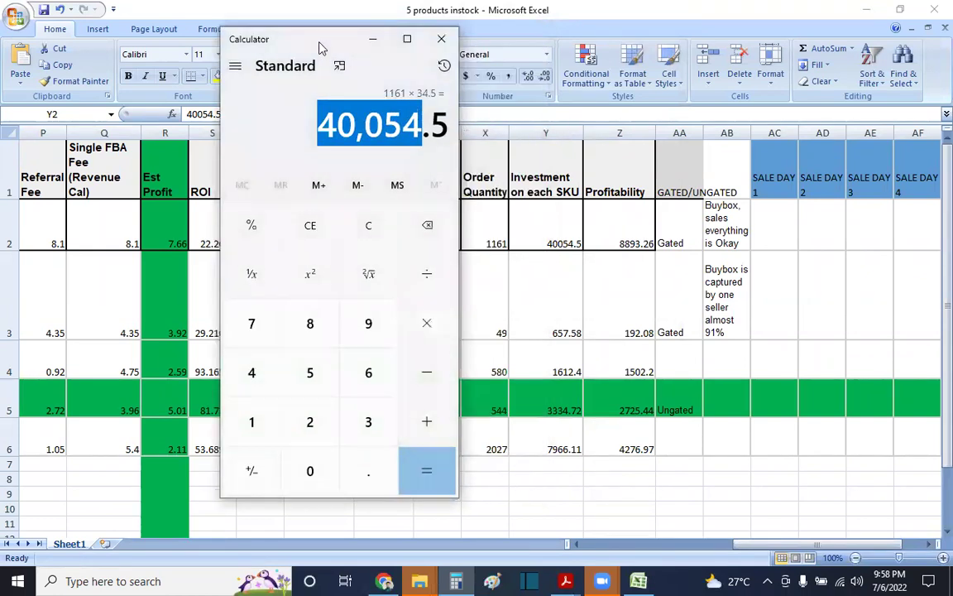
Recheck the first product's 8893.26 profitability, 40054.5 investment and 1161 order quantity
left_click(565, 243)
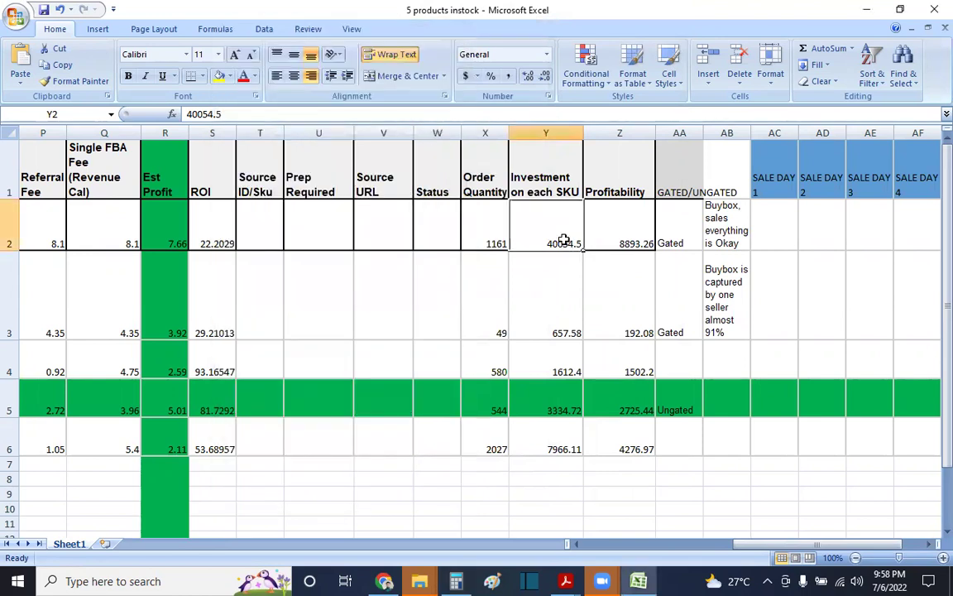
left_click(609, 246)
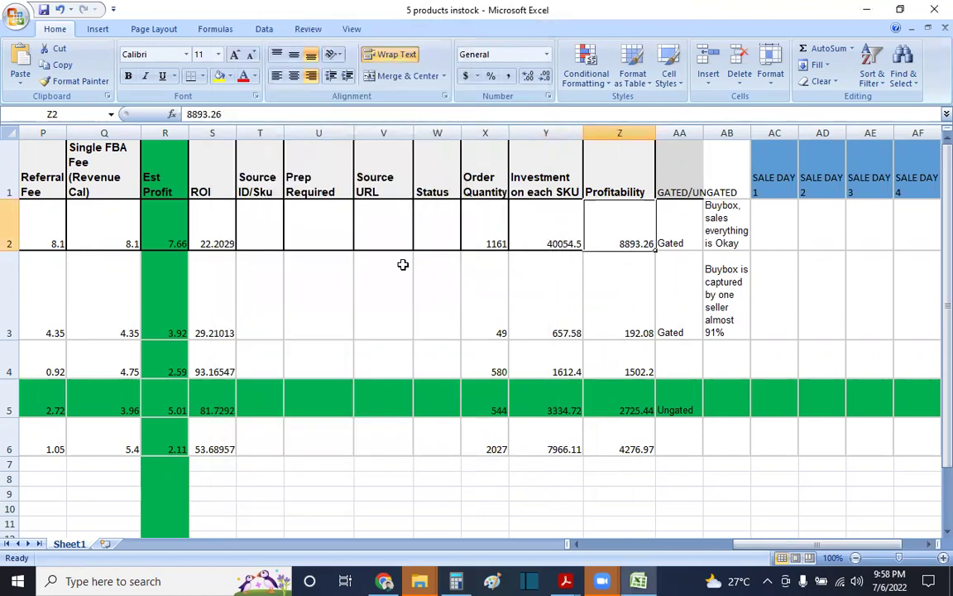
left_click(560, 237)
left_click(500, 229)
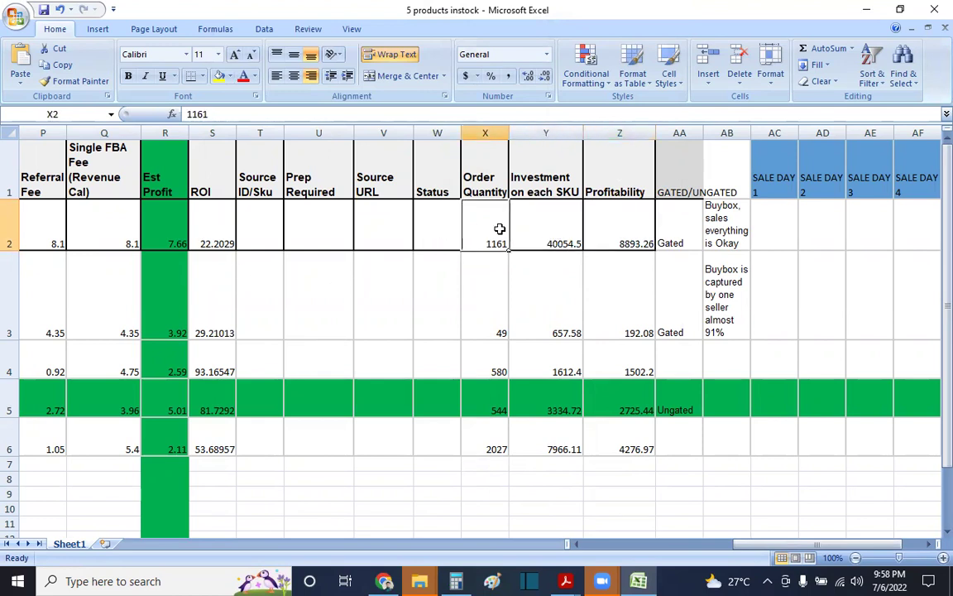
left_click_drag(796, 548, 768, 553)
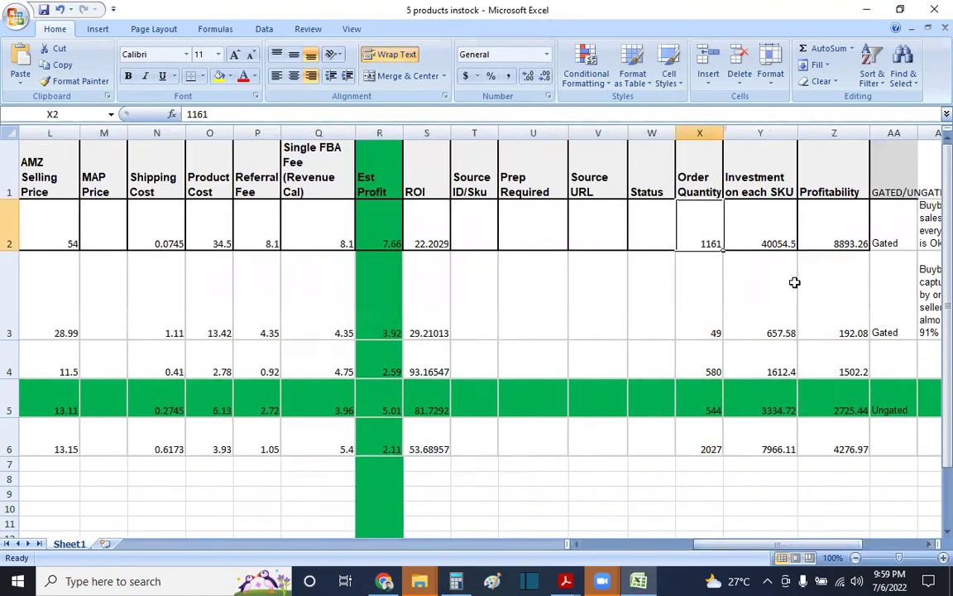
Review the Single FBA Fee, Referral Fee, Shipping Cost, Prep Required columns and the 7.66 Est Profit
left_click(304, 185)
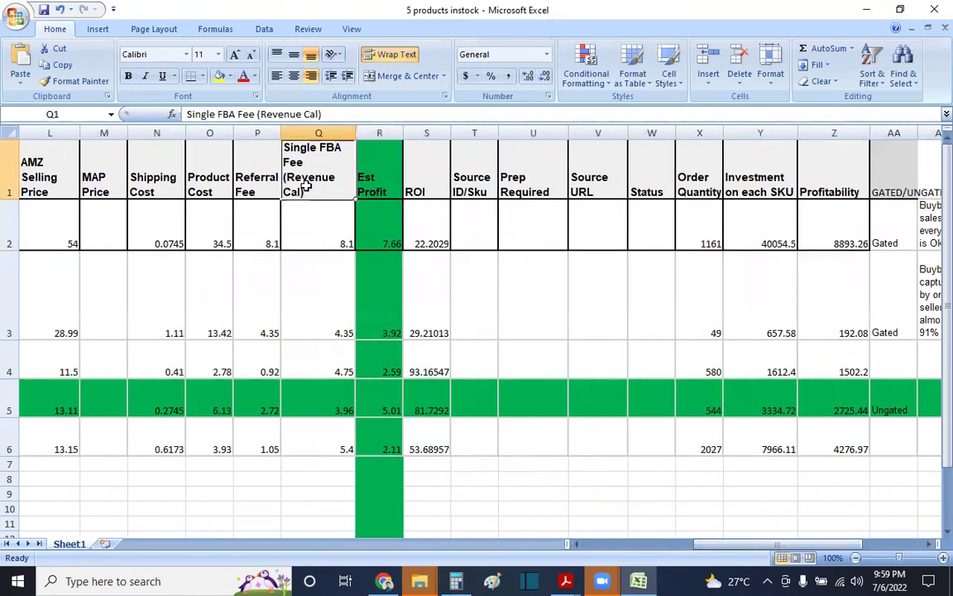
left_click(266, 186)
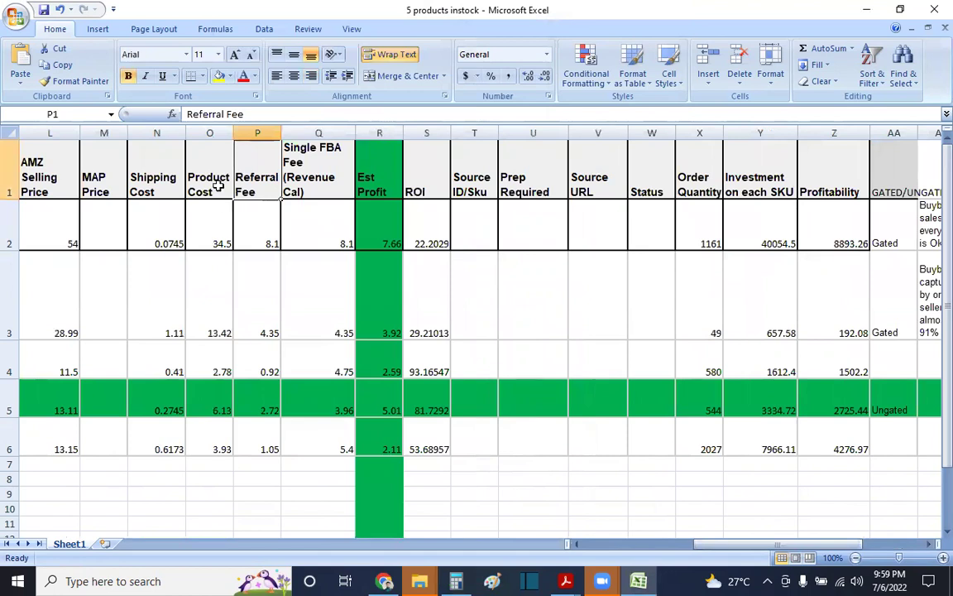
left_click(153, 186)
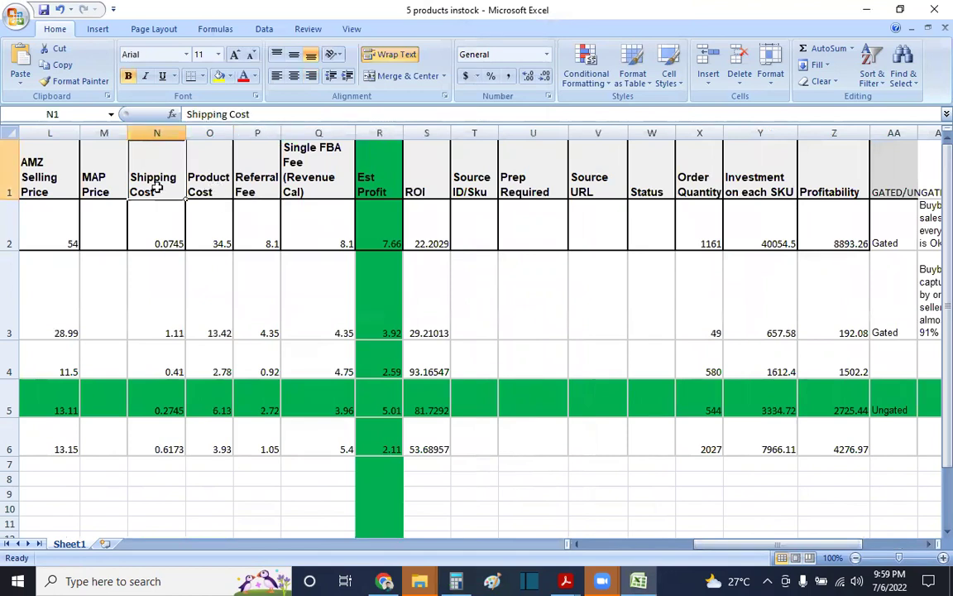
left_click(539, 178)
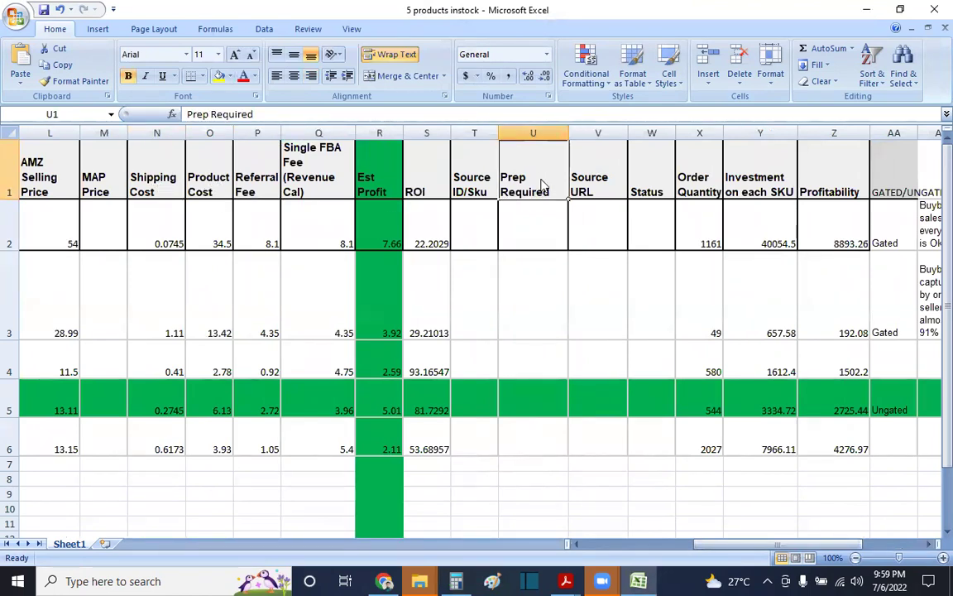
left_click(389, 243)
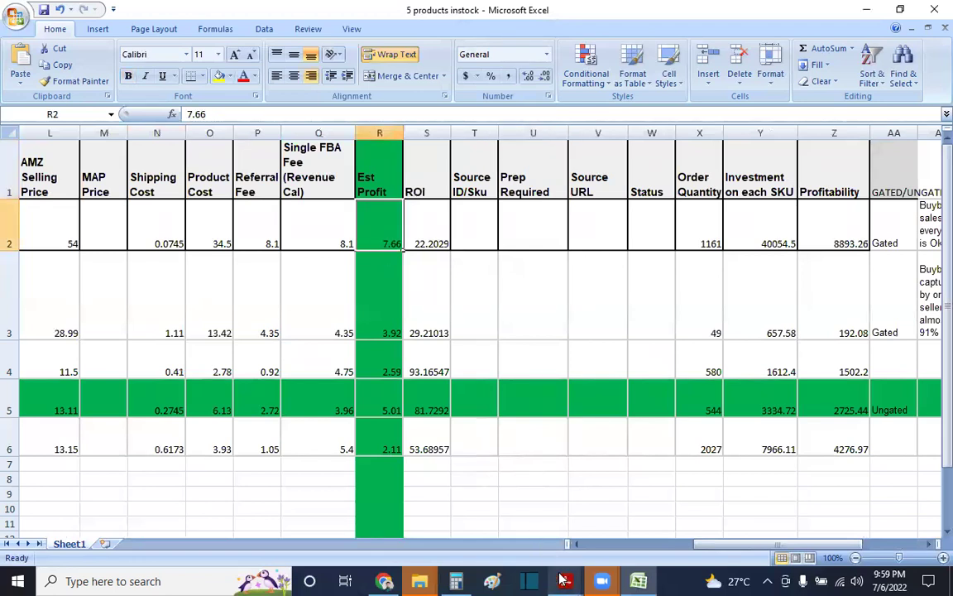
left_click(456, 581)
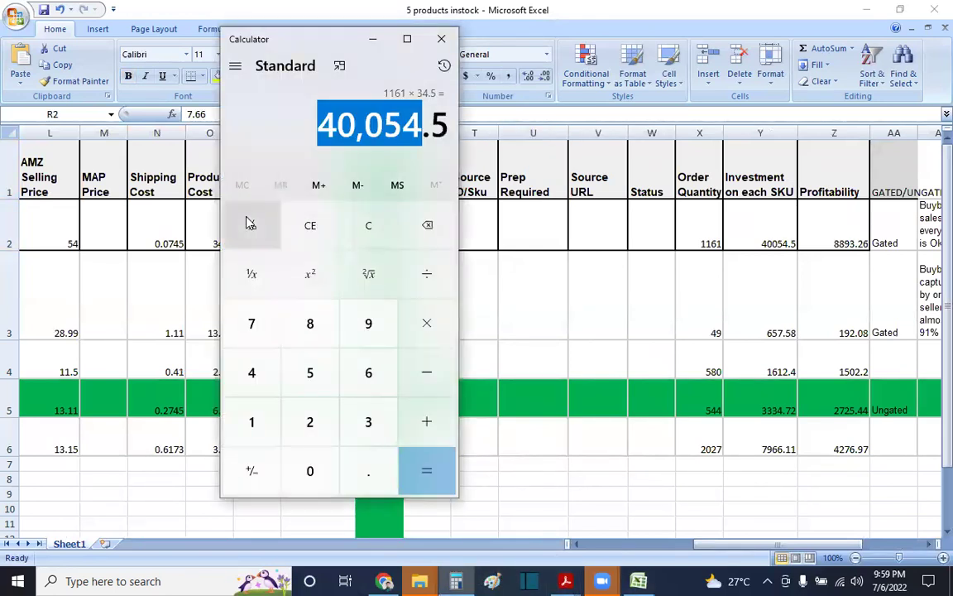
Clear Calculator and enter 1161 × 7
left_click(351, 240)
left_click(261, 416)
left_click(274, 415)
left_click(366, 374)
left_click(265, 410)
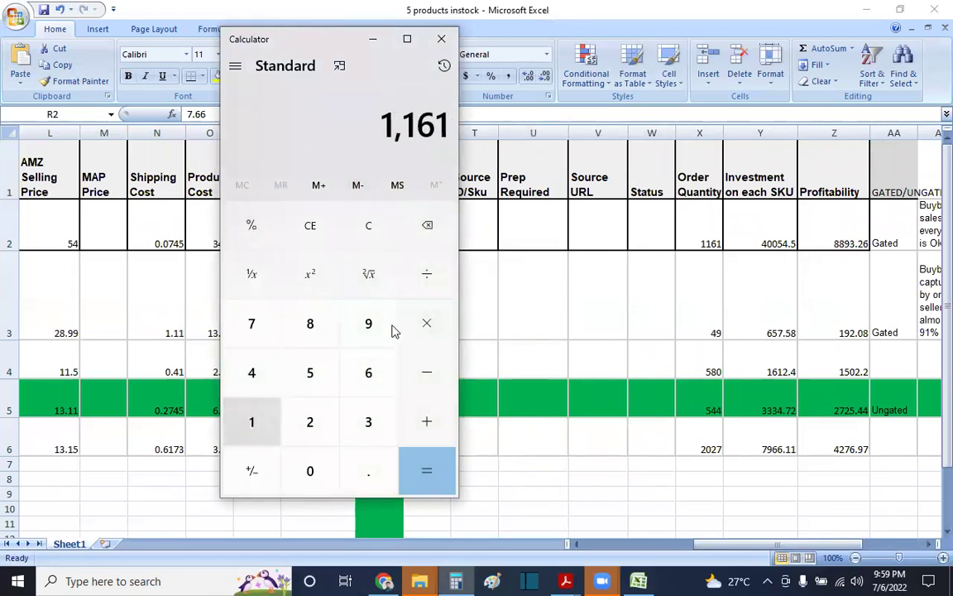
left_click(422, 324)
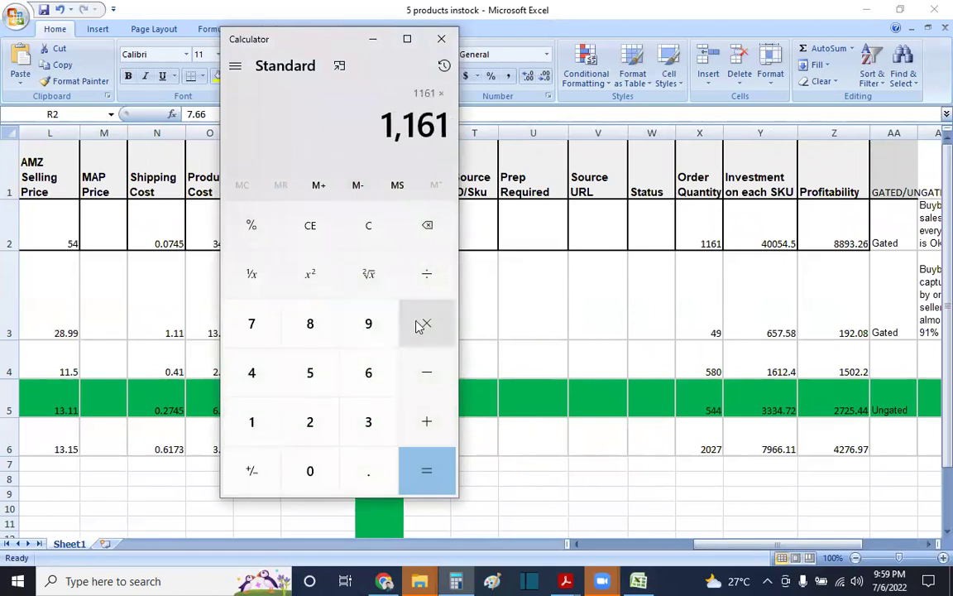
left_click(250, 329)
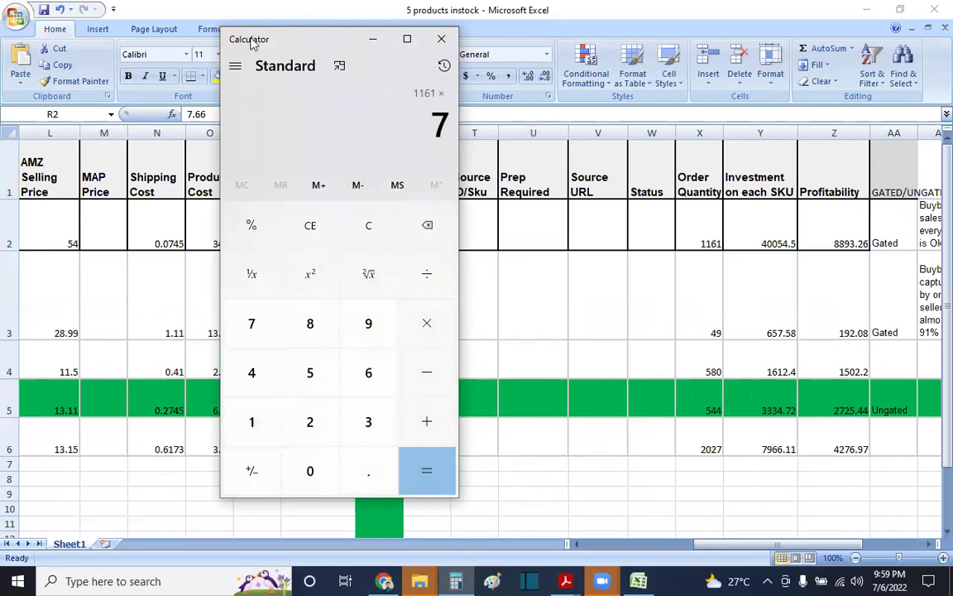
Finish 1161 × 7.66 = 8,893.26, select the result and minimize Calculator
left_click_drag(252, 43, 112, 47)
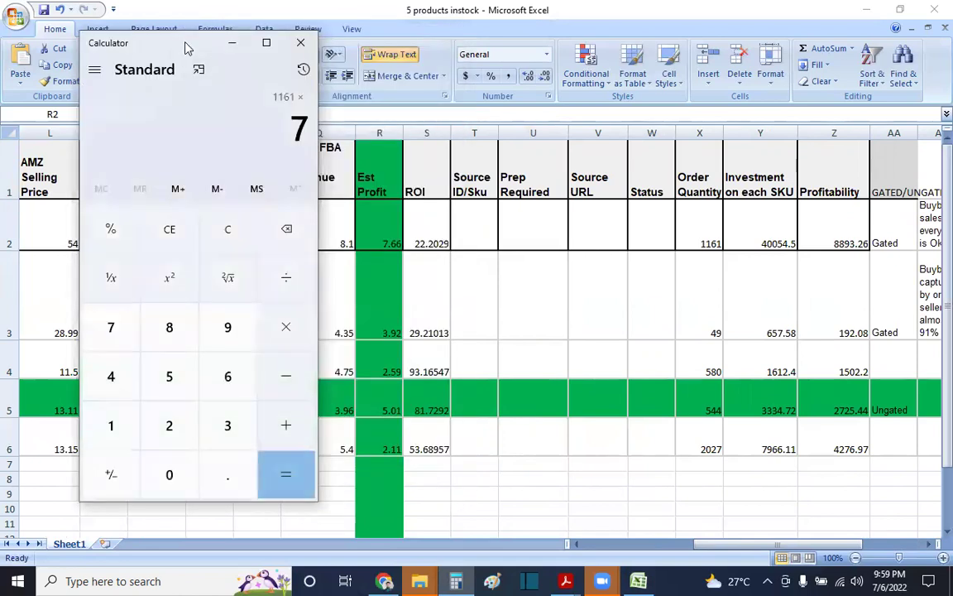
key("super+Up")
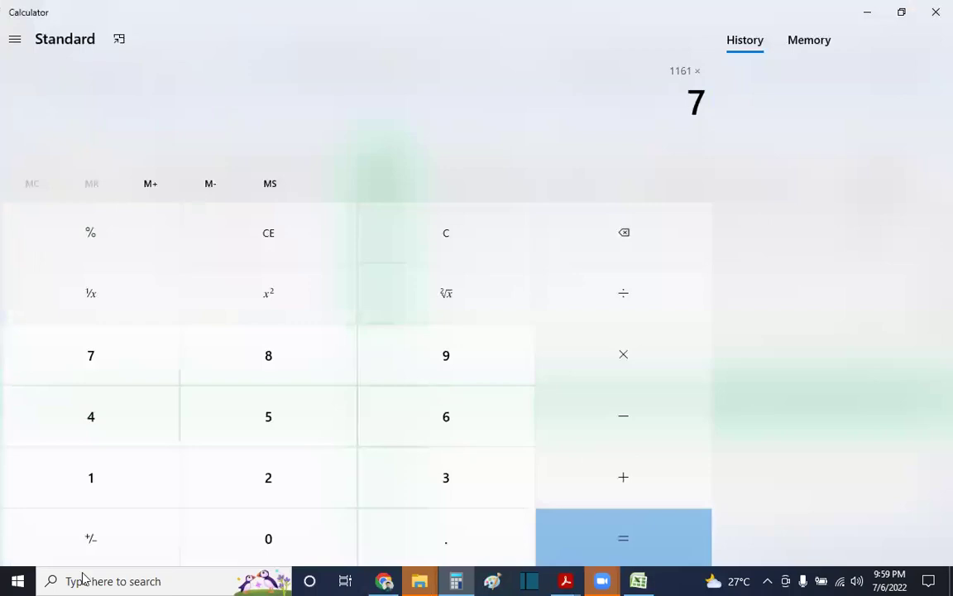
type(".")
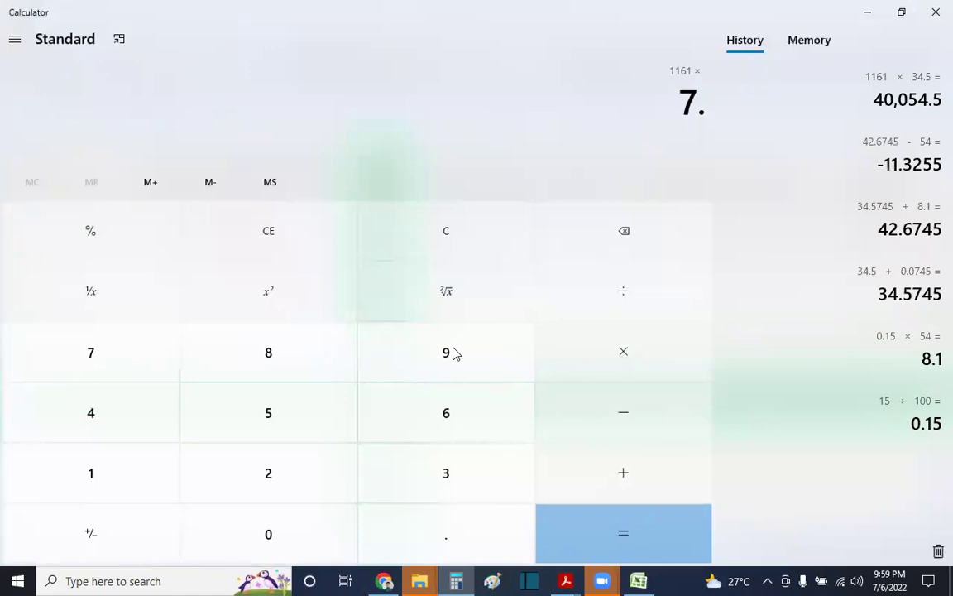
double_click(460, 415)
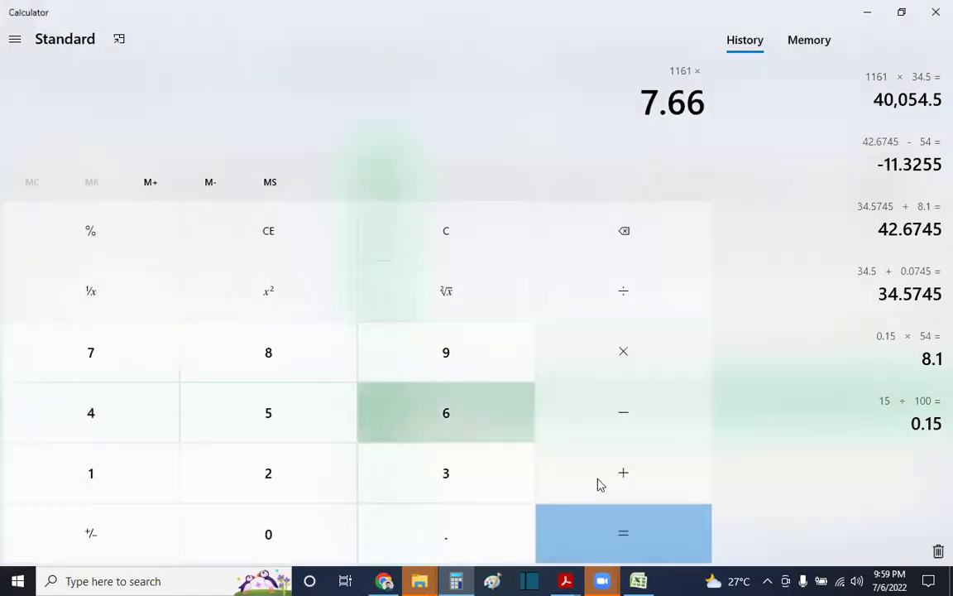
left_click(603, 506)
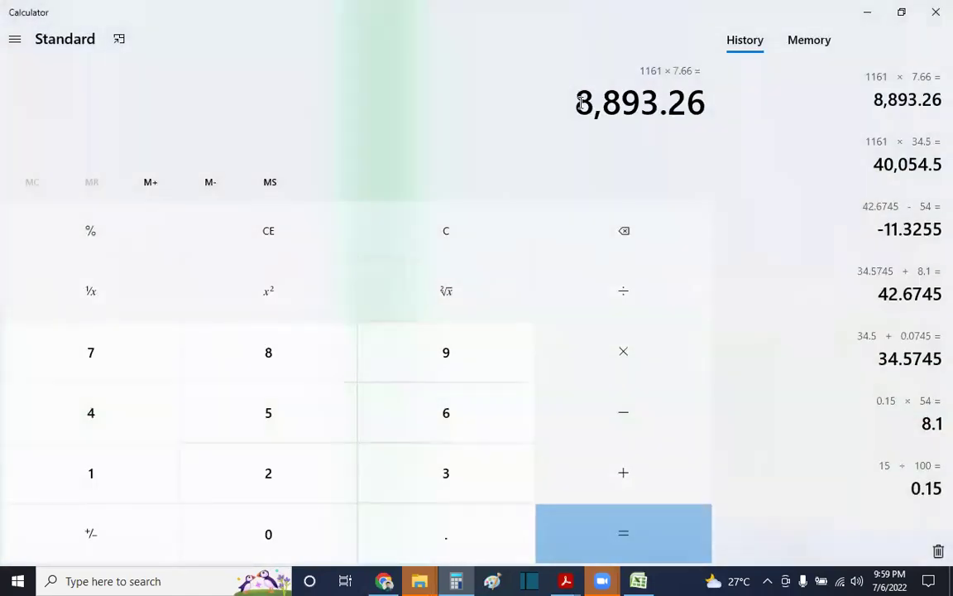
left_click_drag(576, 101, 753, 110)
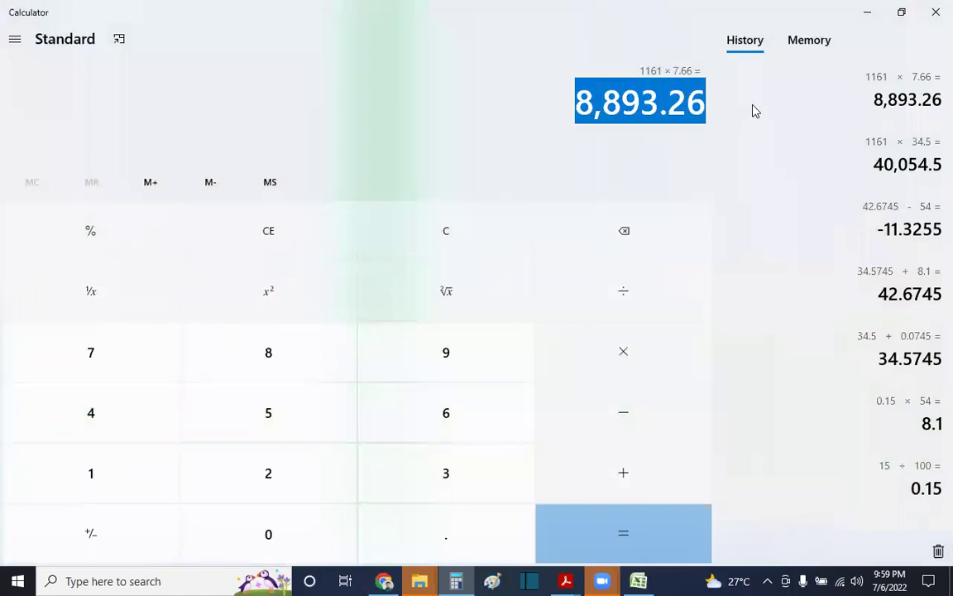
left_click(865, 15)
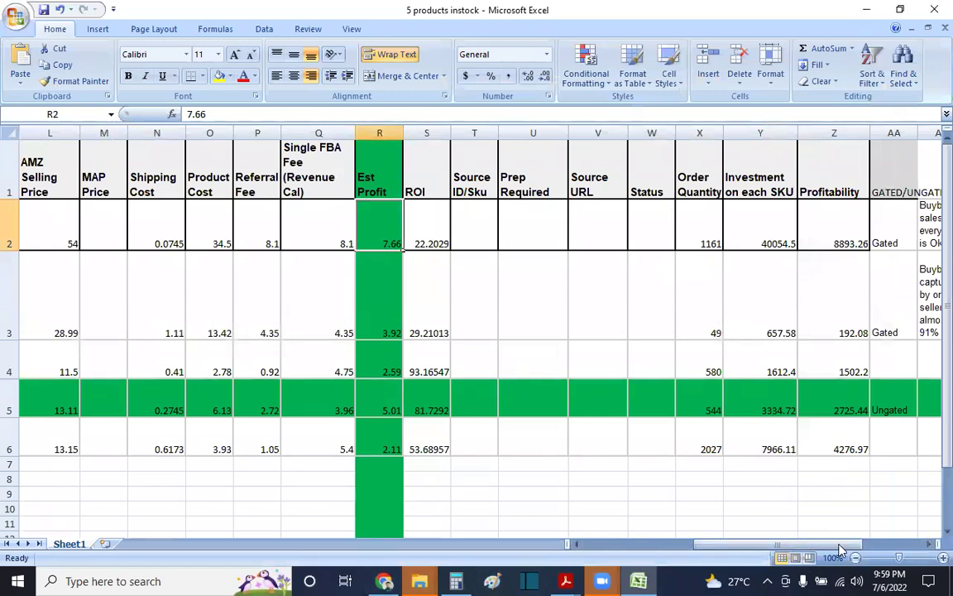
Recheck the first product's Profitability, investment and 1161 quantity, and the second product's investment
left_click_drag(826, 546, 871, 547)
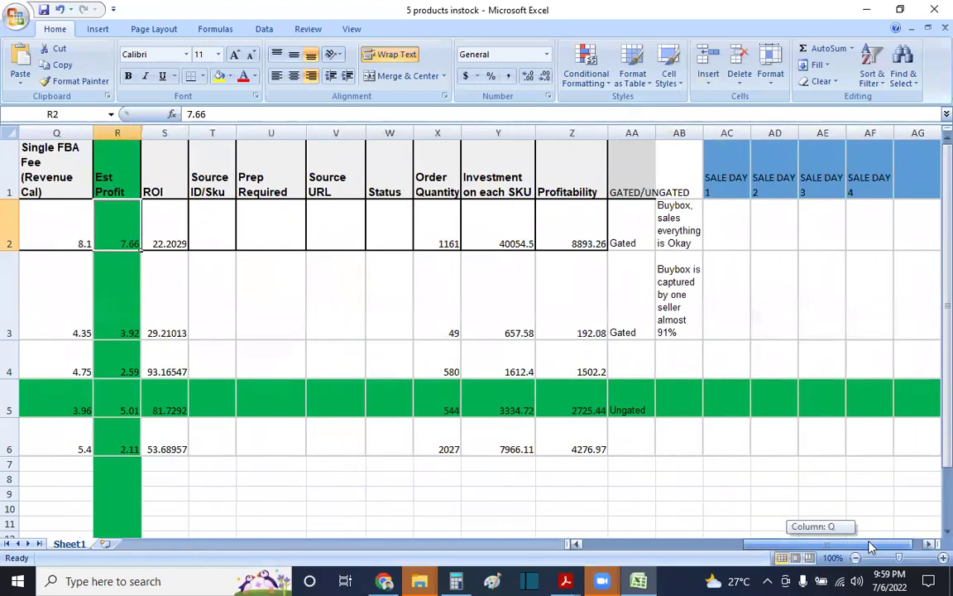
left_click(581, 240)
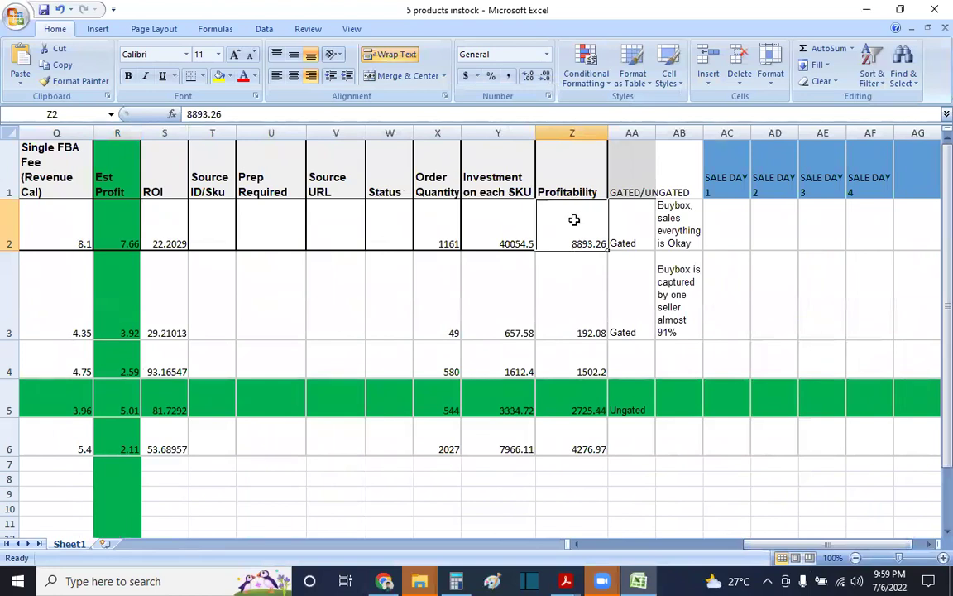
left_click(503, 234)
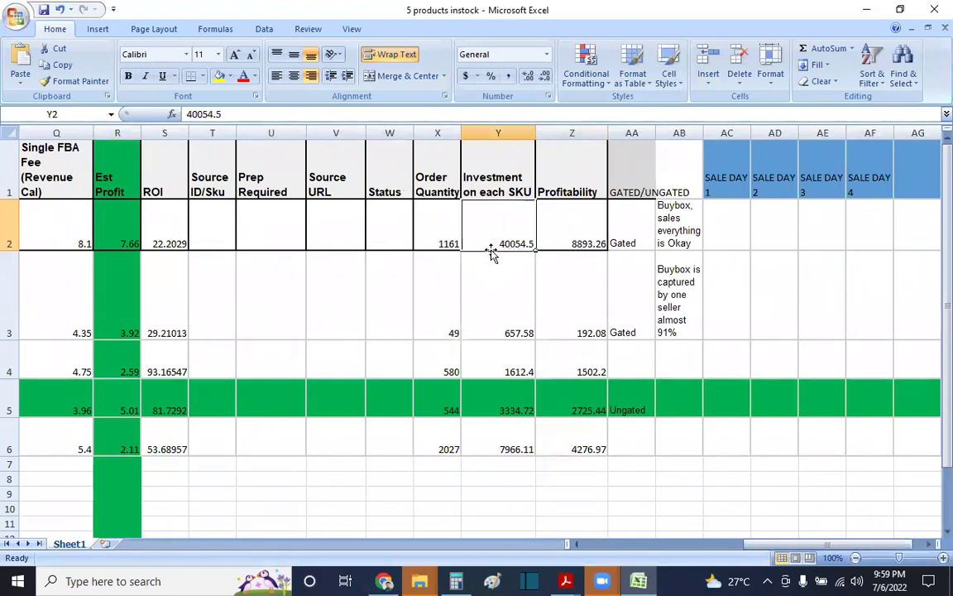
left_click(521, 273)
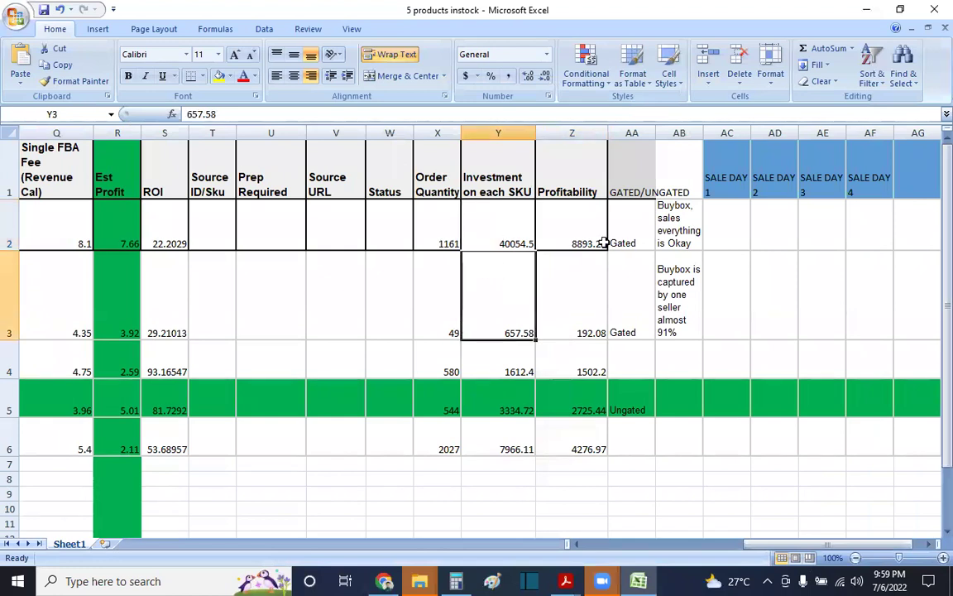
left_click(543, 218)
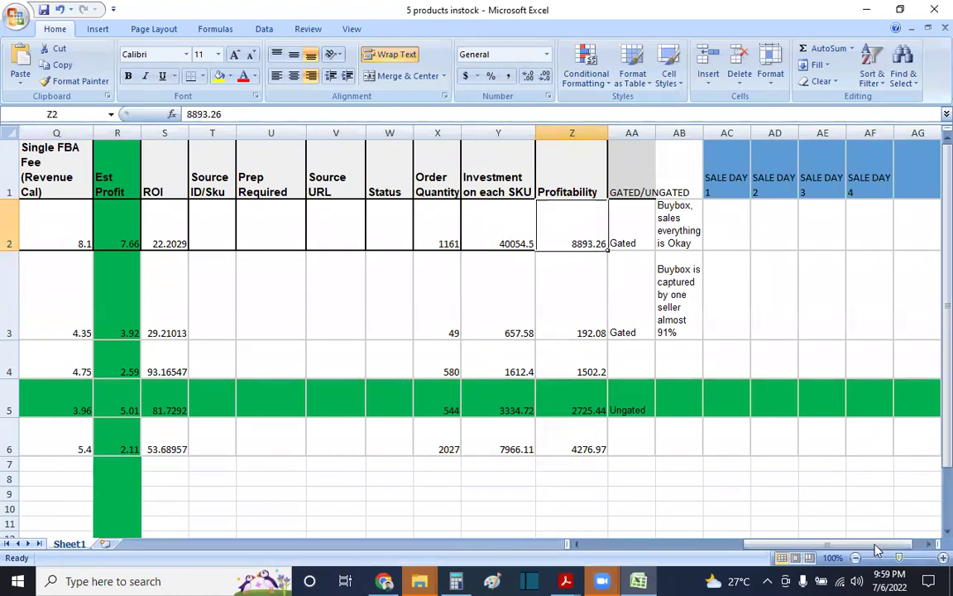
left_click_drag(872, 545, 841, 549)
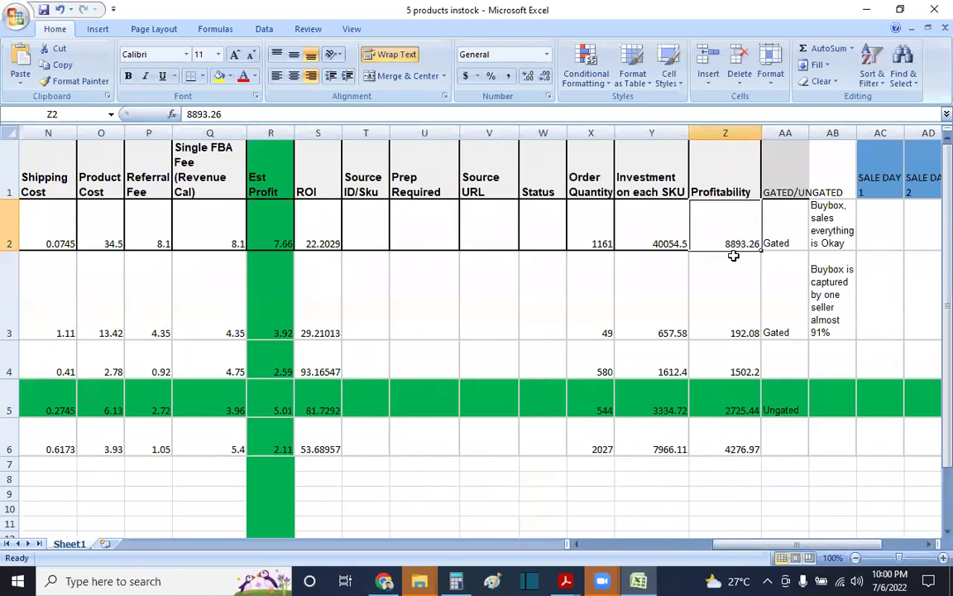
left_click(607, 240)
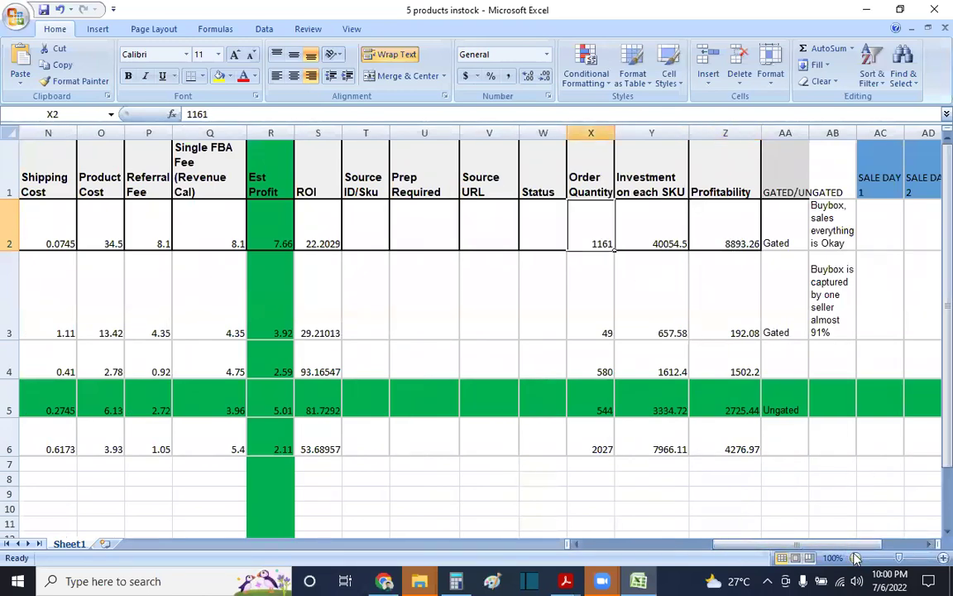
Widen the Our Share of Sales column so 172.6 shows fully, and bring Calculator forward
left_click_drag(853, 545, 712, 544)
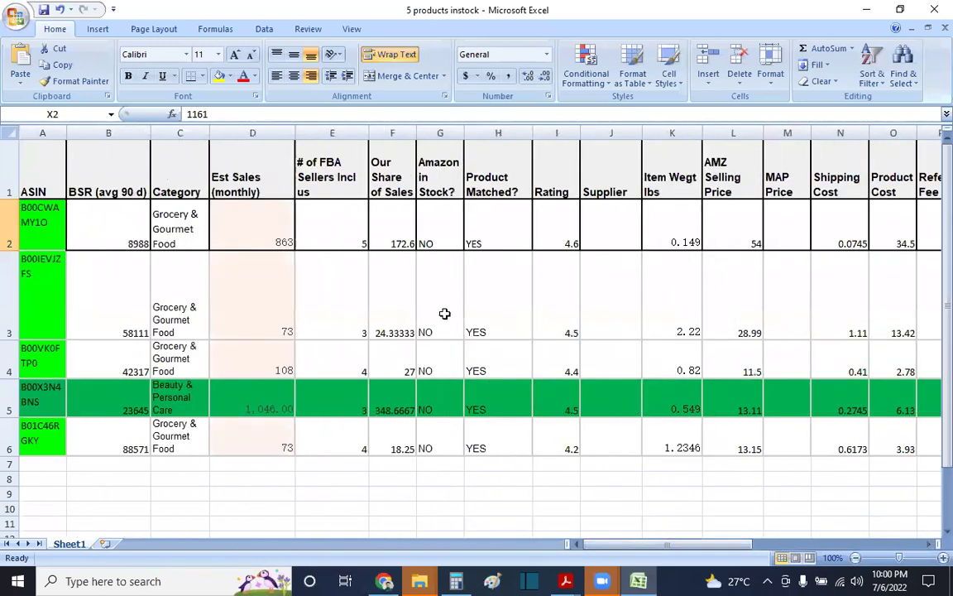
left_click(392, 221)
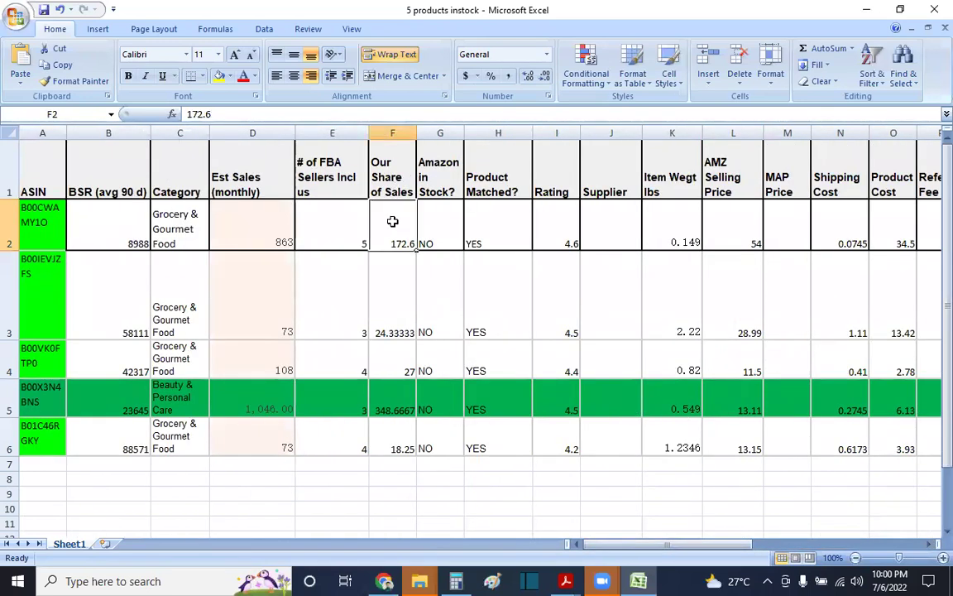
left_click_drag(436, 134, 438, 134)
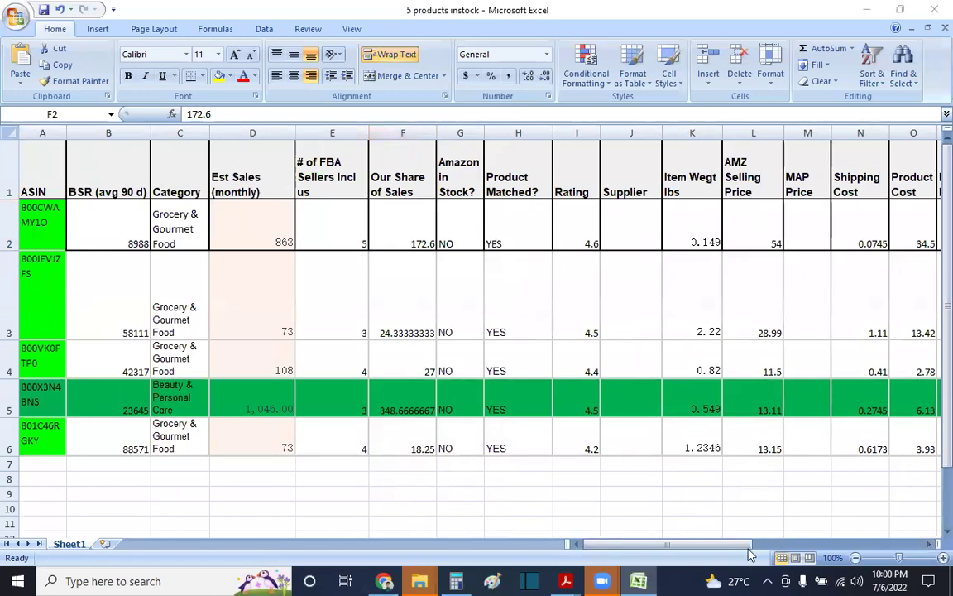
left_click_drag(748, 546, 883, 546)
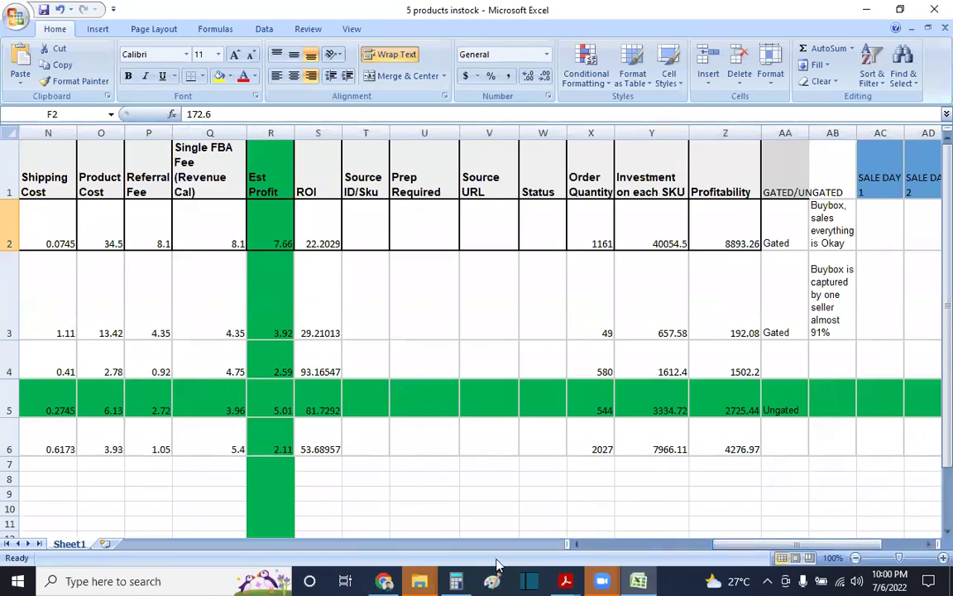
left_click(456, 581)
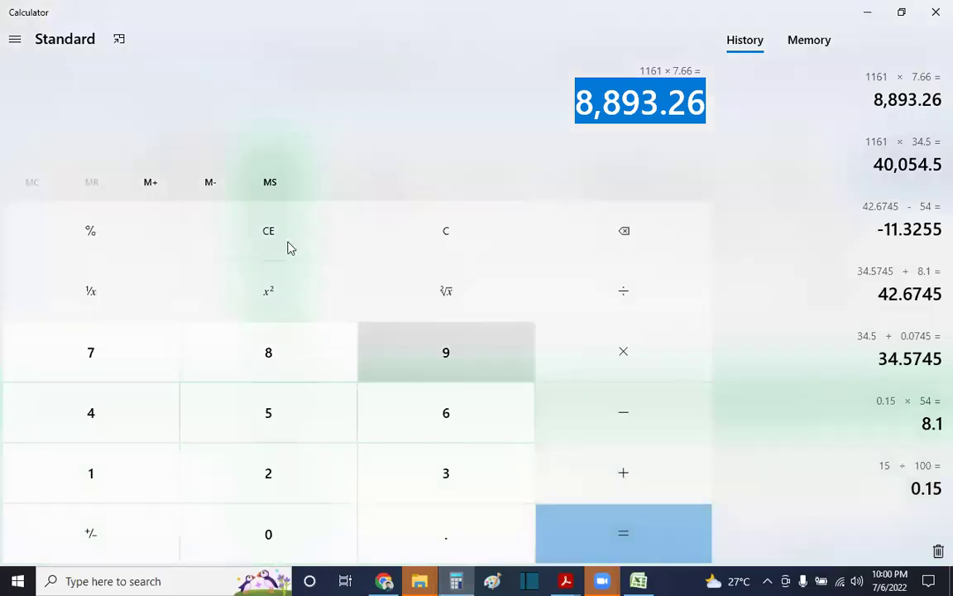
Clear Calculator and compute 1161 ÷ 172 = 6.75
left_click(447, 232)
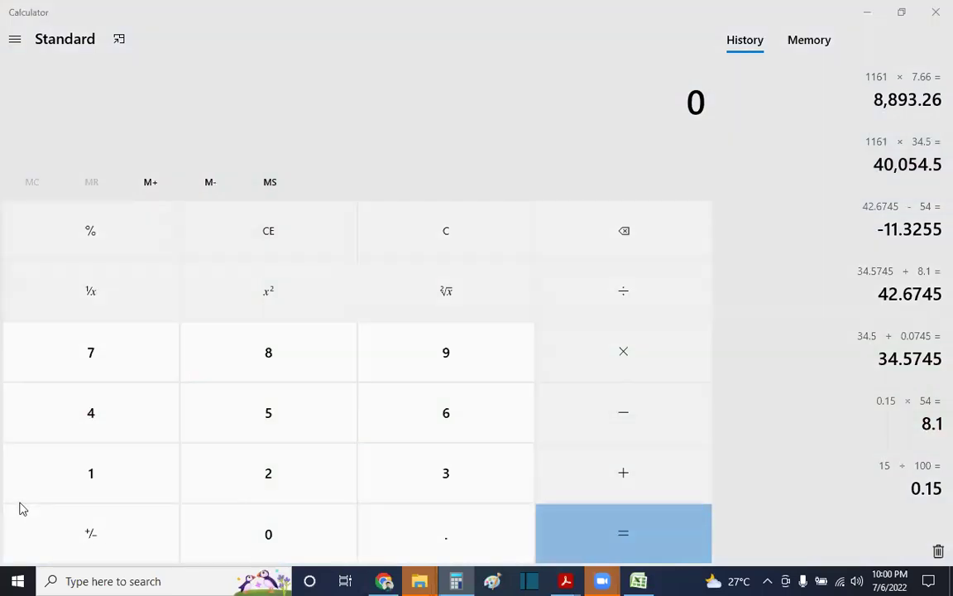
type("116")
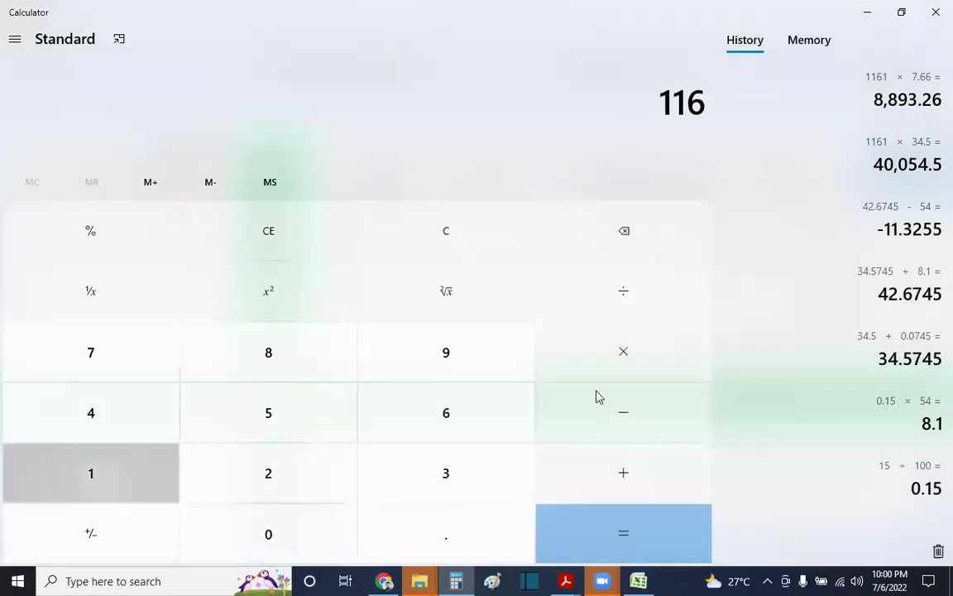
left_click(129, 488)
left_click(633, 302)
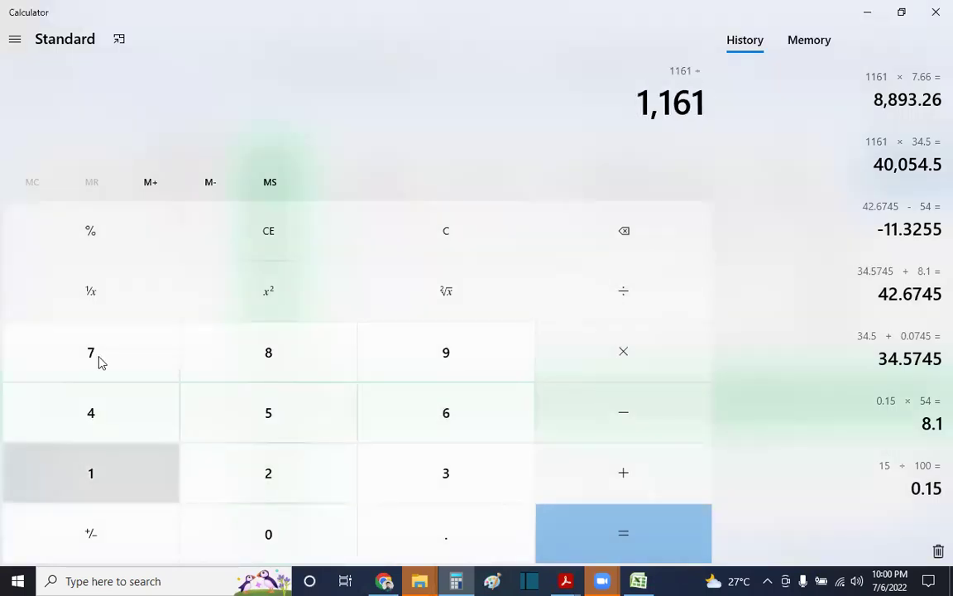
type("172")
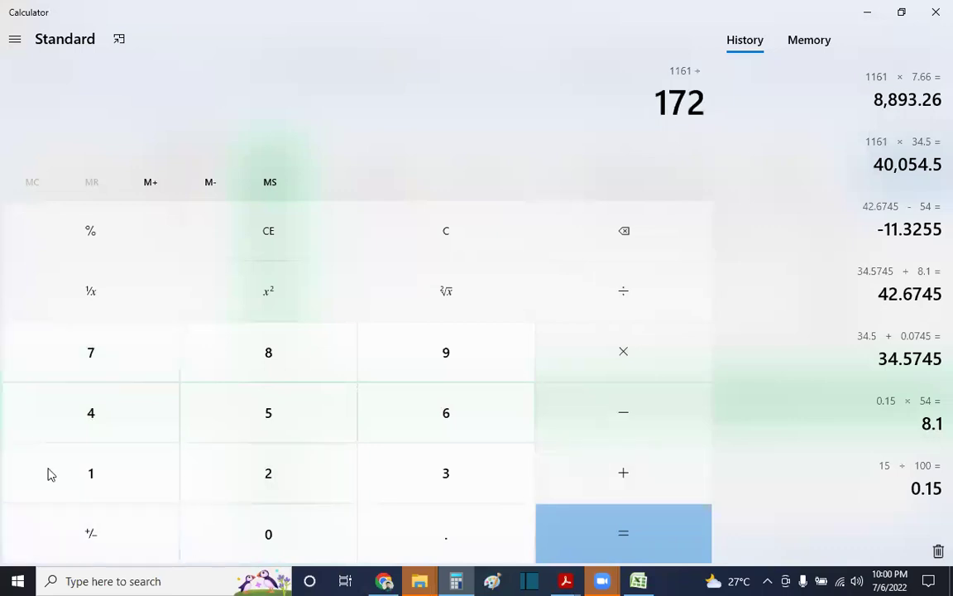
left_click(577, 541)
Select the 6.75 result, then return to Excel and check the second product's 192.08 Profitability
left_click_drag(641, 103, 714, 110)
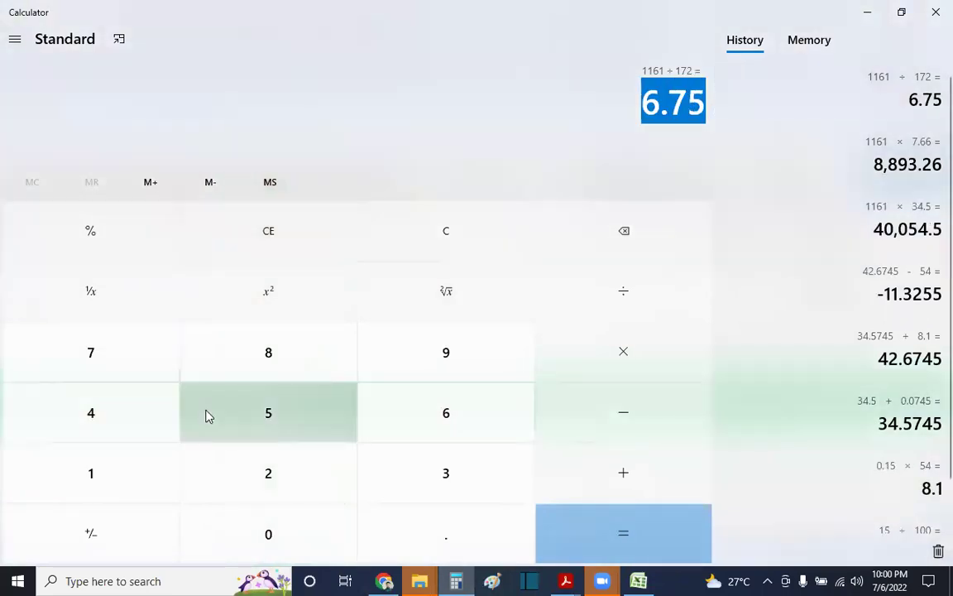
left_click(654, 106)
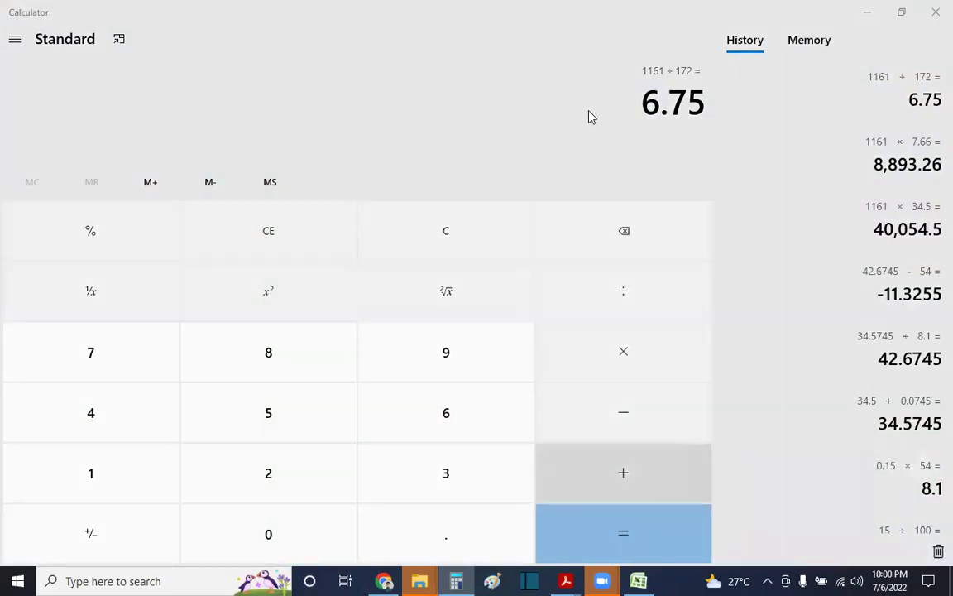
left_click(640, 581)
left_click(736, 258)
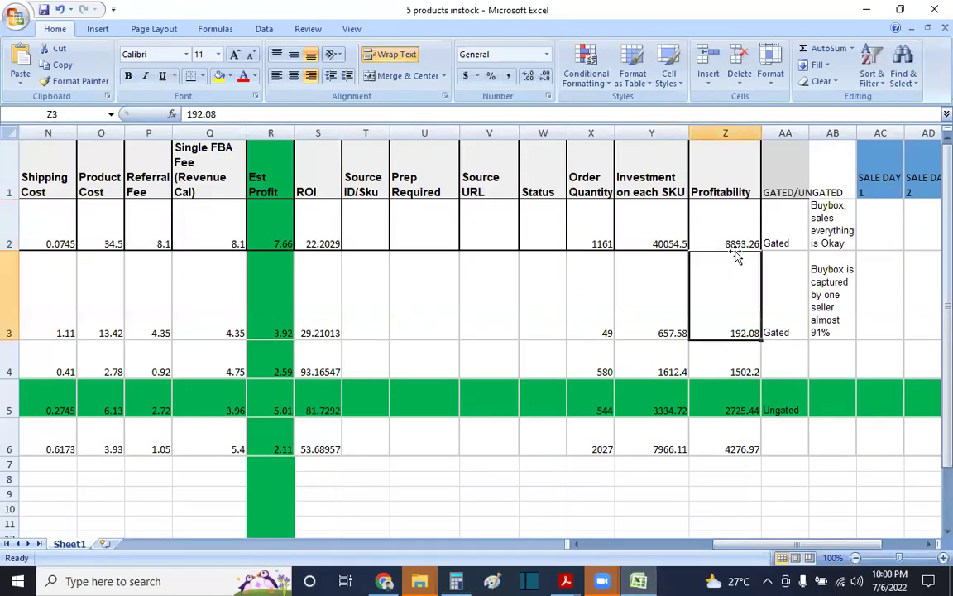
Widen column AA so the GATED/UNGATED header text fits
left_click(782, 185)
left_click_drag(808, 128, 844, 132)
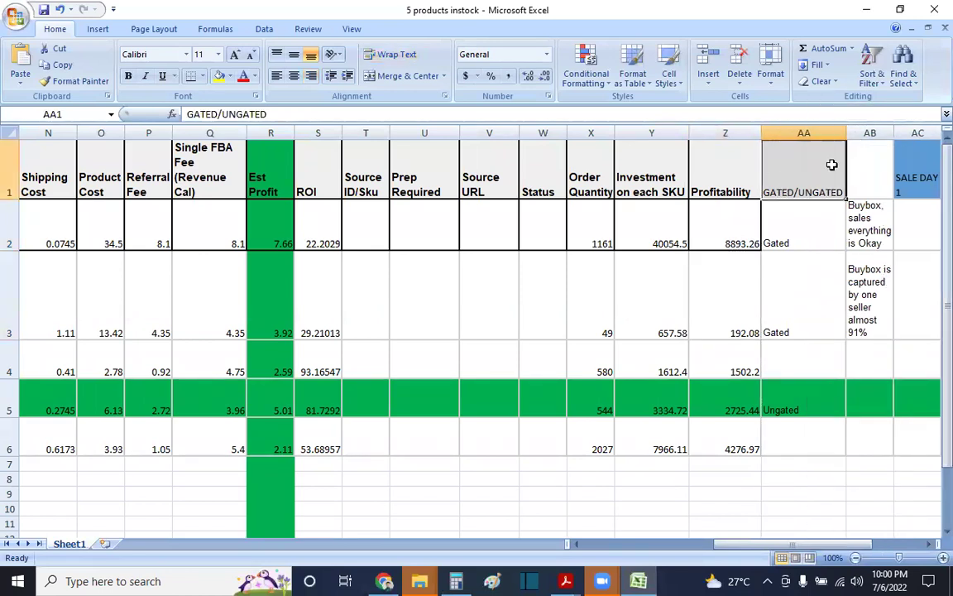
key("Down")
key("Down")
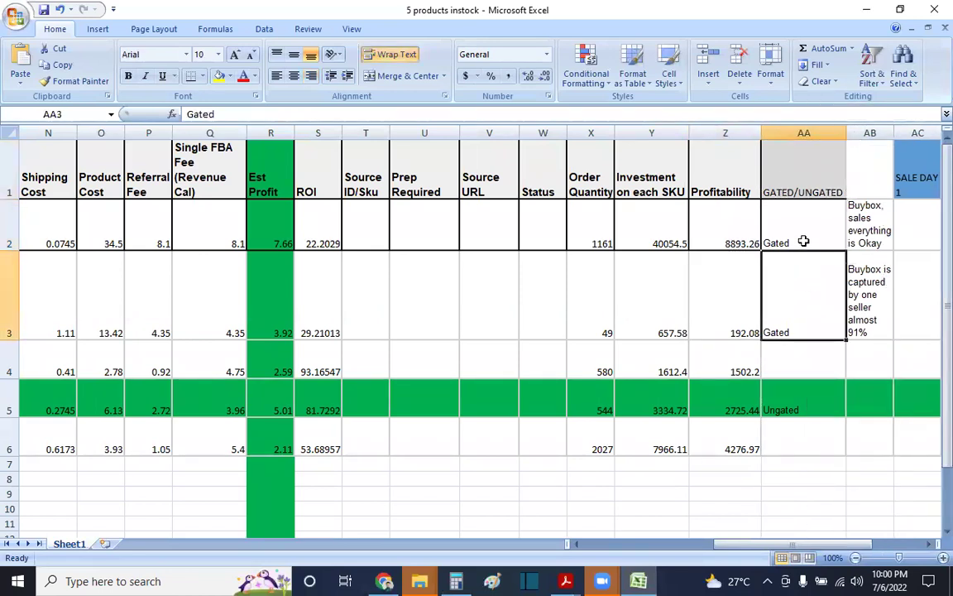
scroll(702, 478, "right", 4)
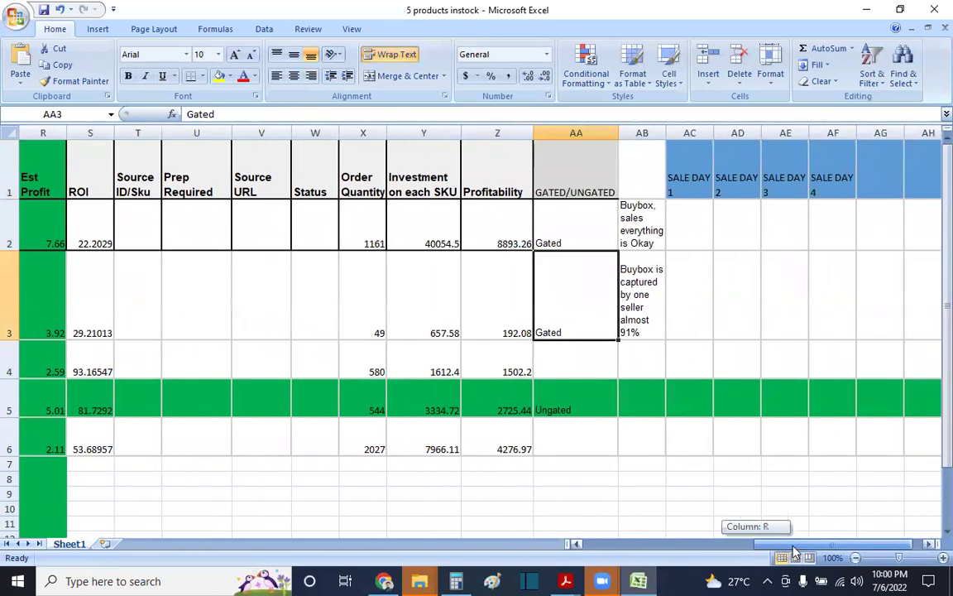
Read the first two products' Buybox notes and the SALE DAY 1–4 headers
left_click(653, 217)
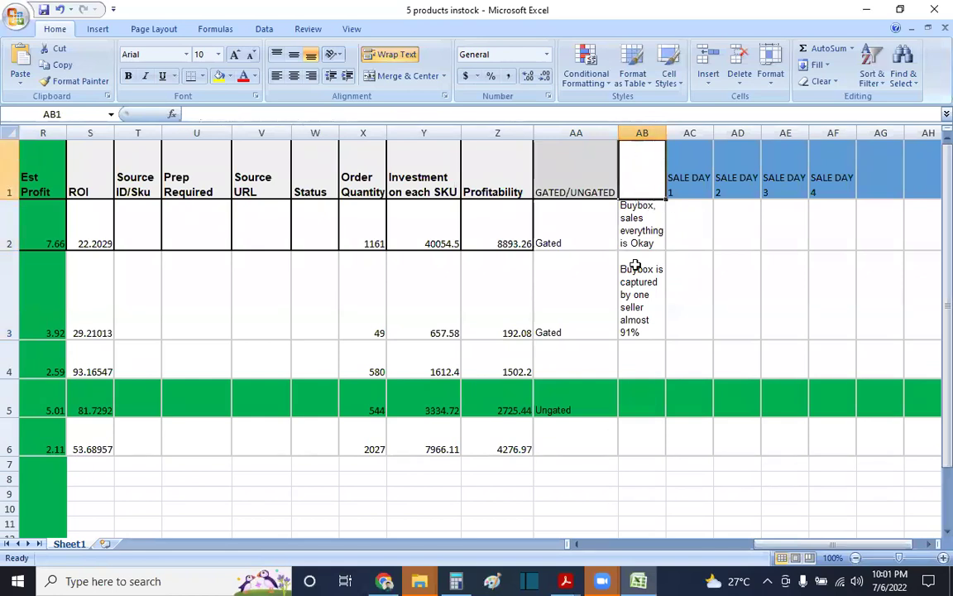
left_click(638, 225)
left_click(644, 268)
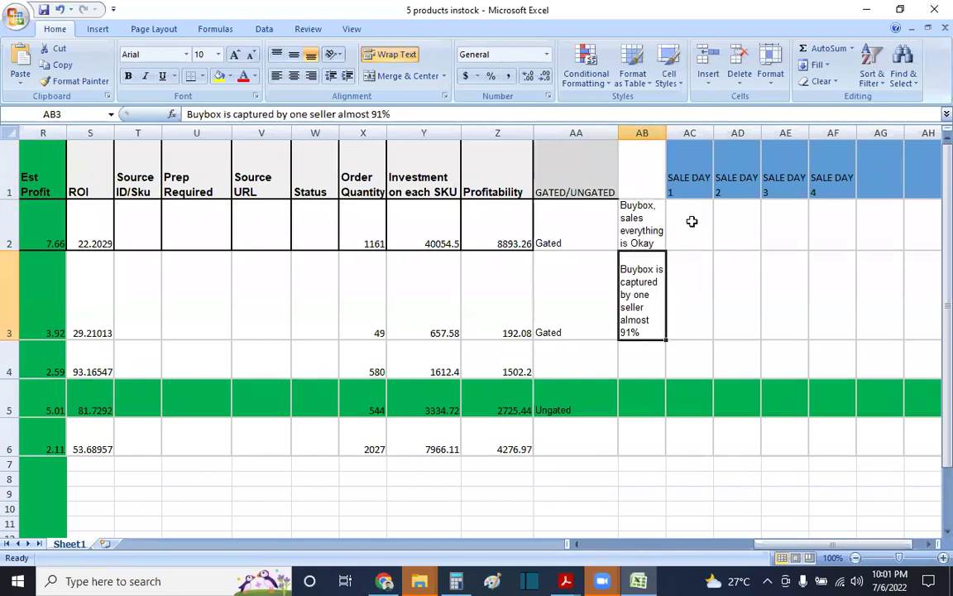
left_click(701, 178)
left_click(736, 177)
left_click(789, 175)
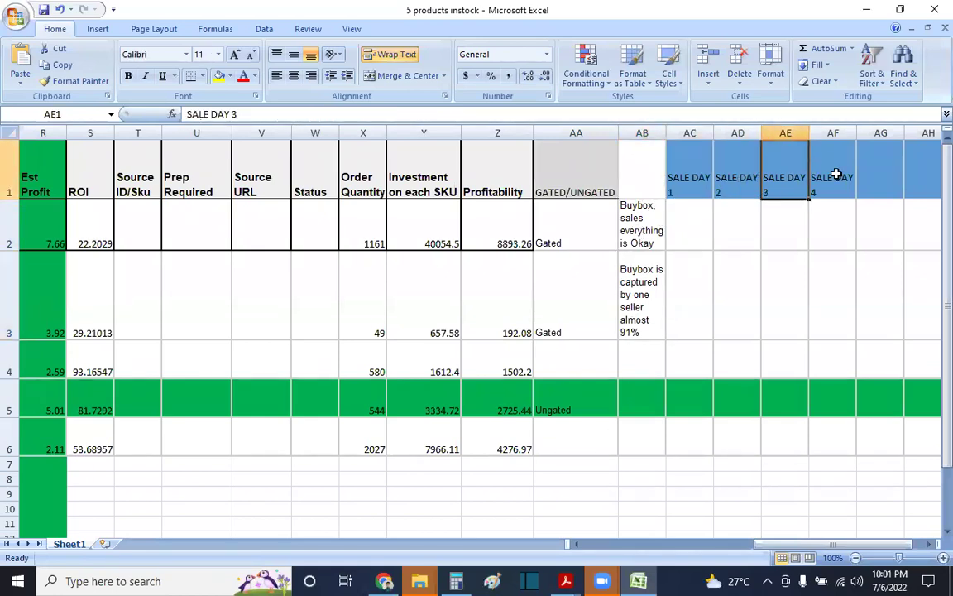
left_click(834, 176)
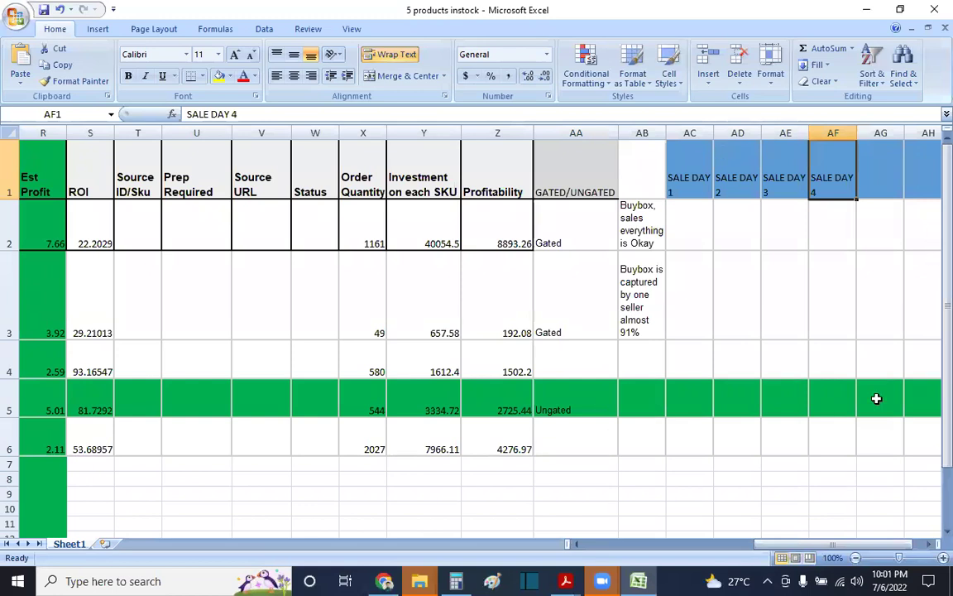
left_click_drag(815, 547, 641, 548)
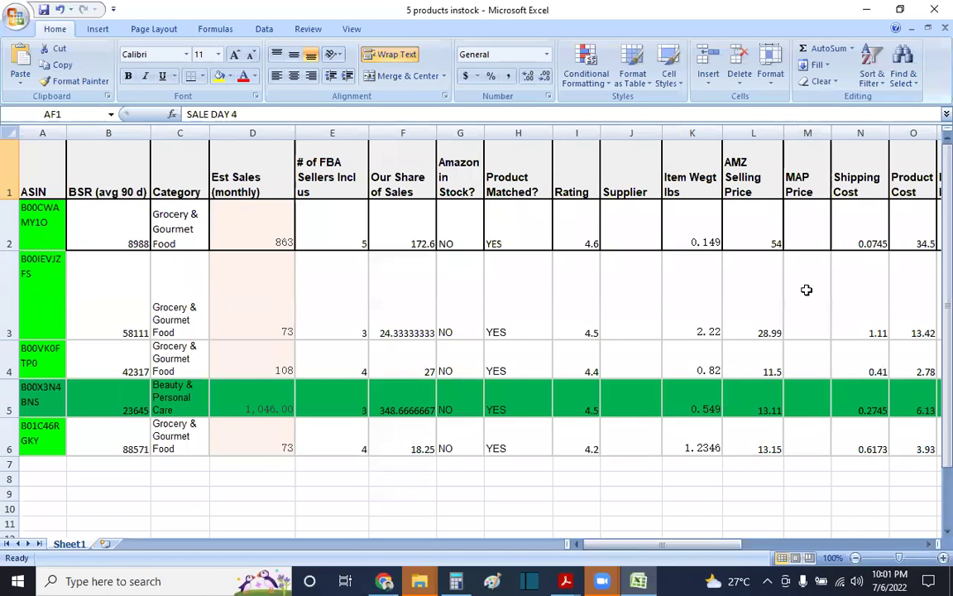
left_click(123, 230)
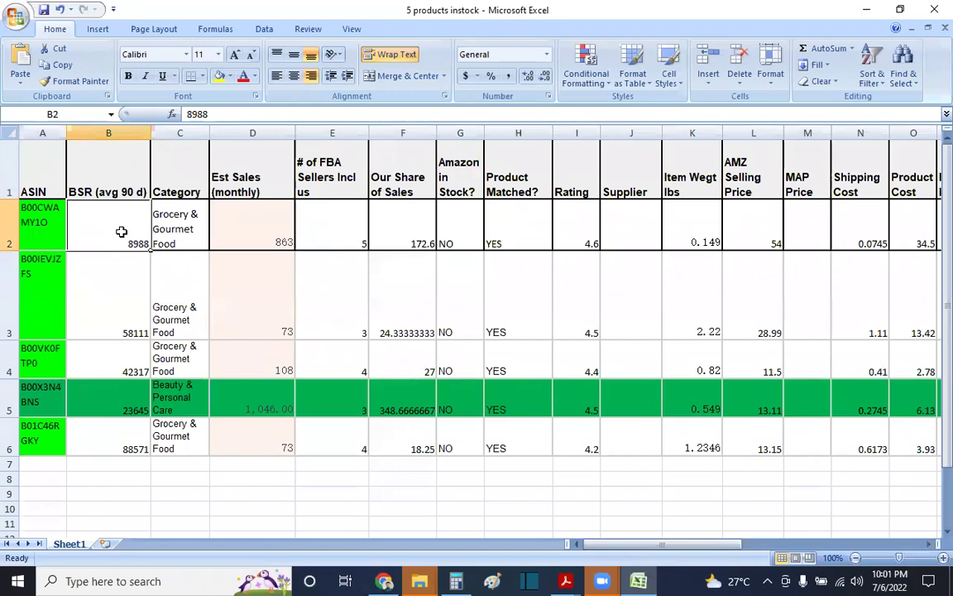
left_click(124, 271)
left_click(138, 244)
left_click(114, 286)
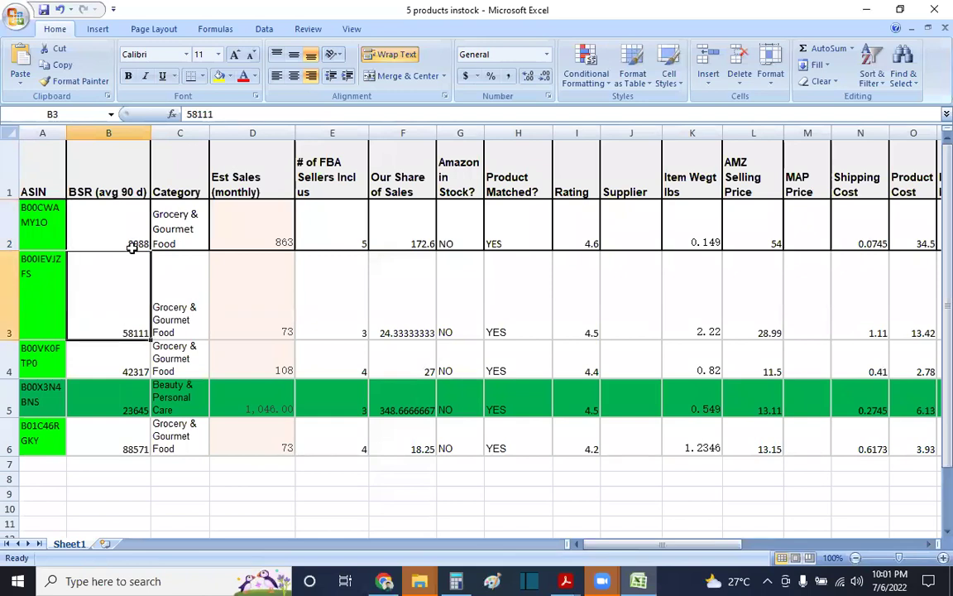
left_click(119, 204)
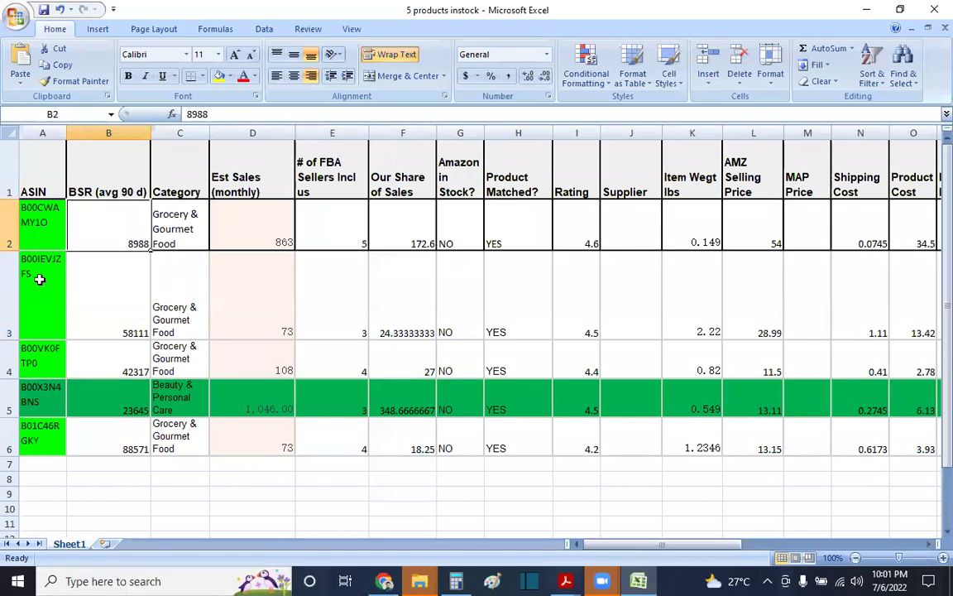
key("Down")
key("Up")
key("Down")
key("Up")
key("Up")
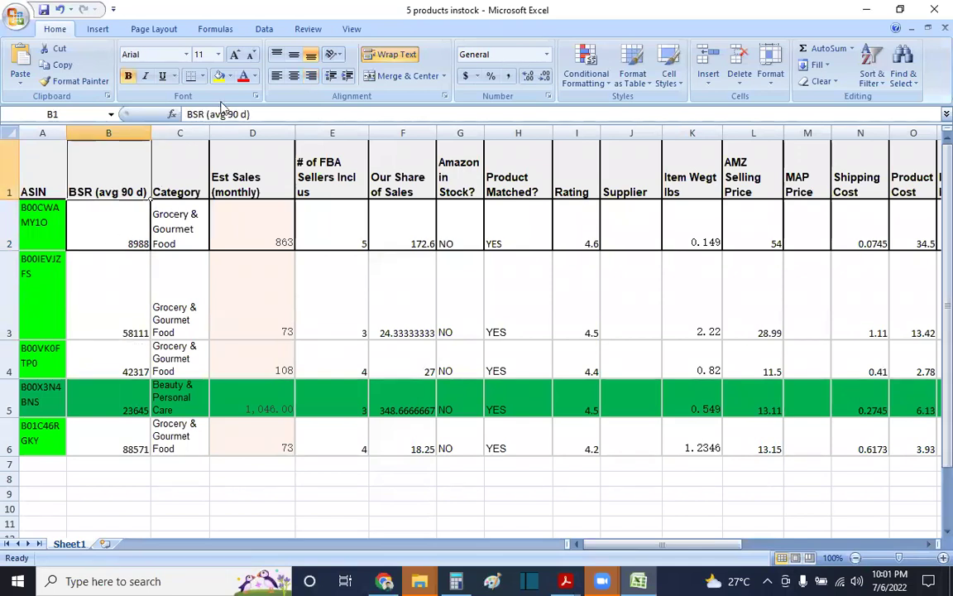
left_click_drag(187, 115, 226, 113)
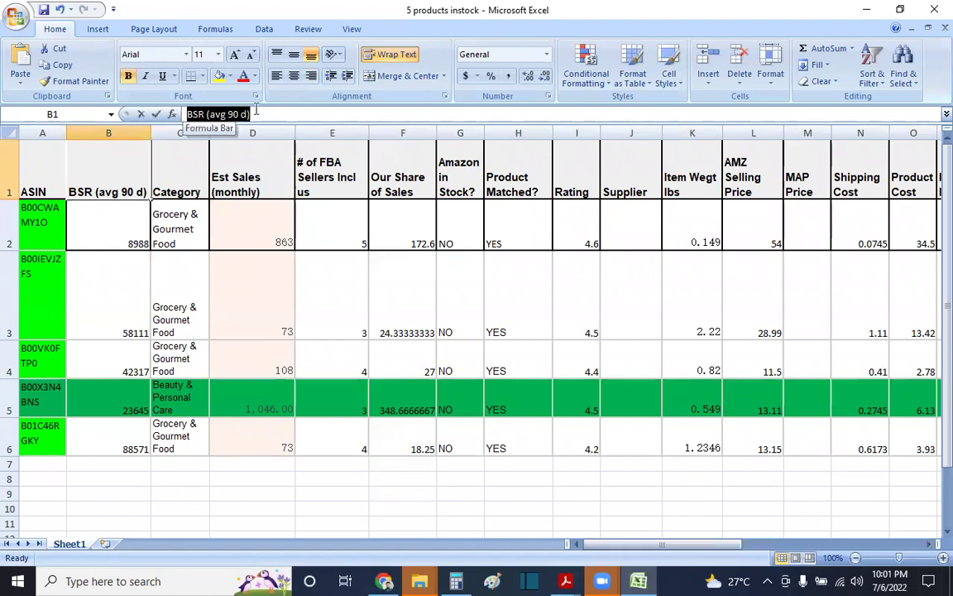
left_click(48, 211)
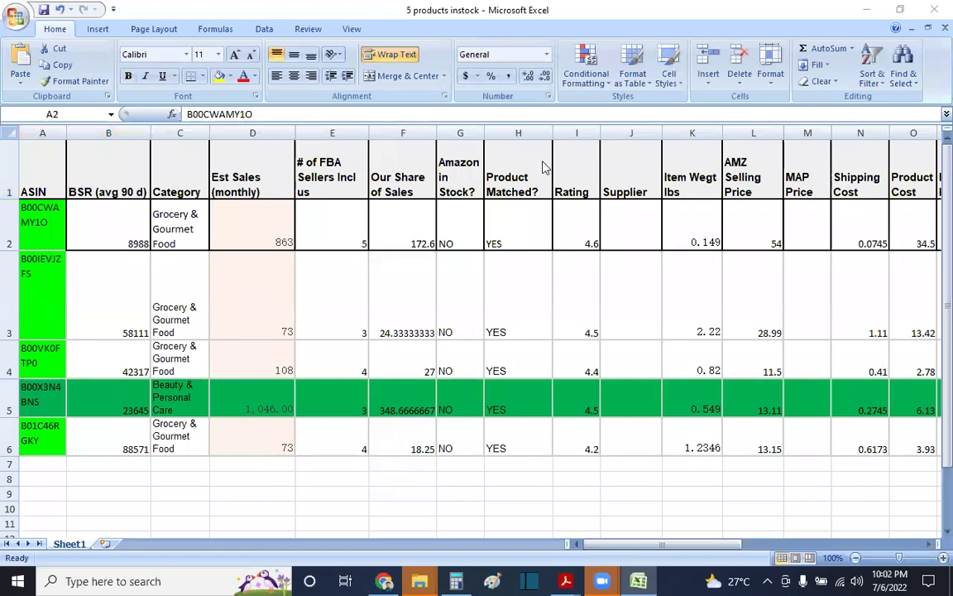
In a new Chrome tab, load the Amazon Seller Central sign-in page from the bookmarks overflow
left_click(383, 580)
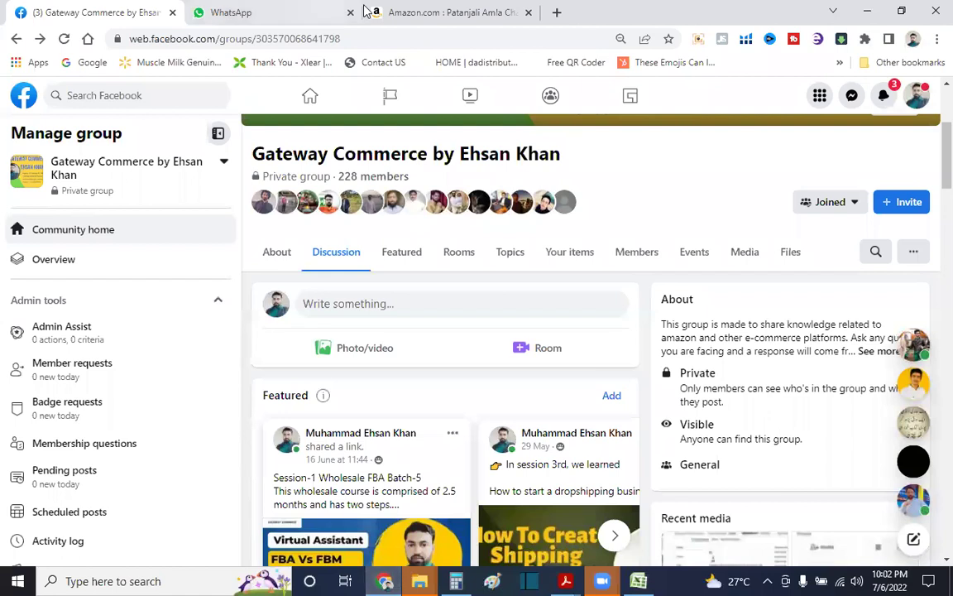
left_click(556, 13)
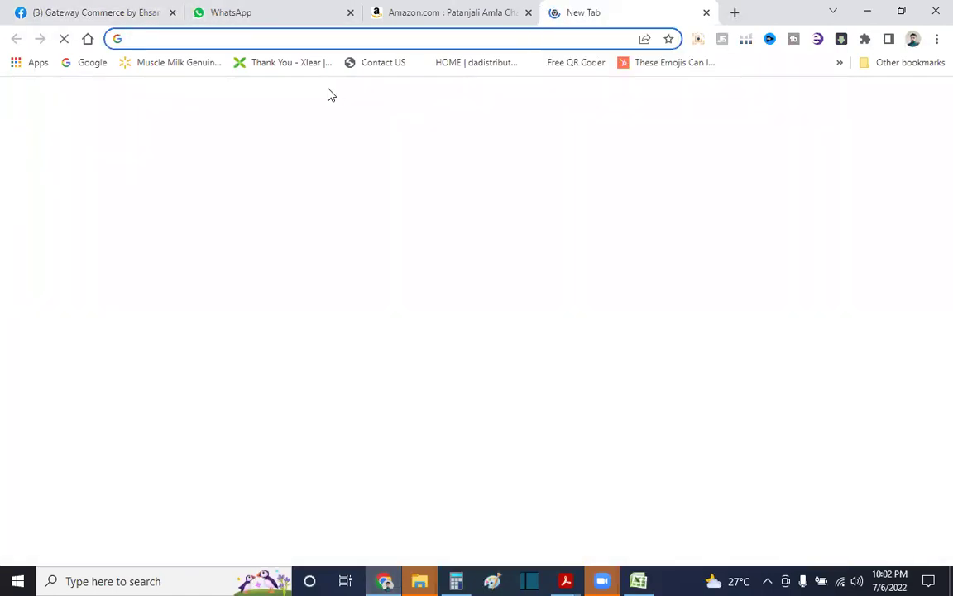
left_click(841, 65)
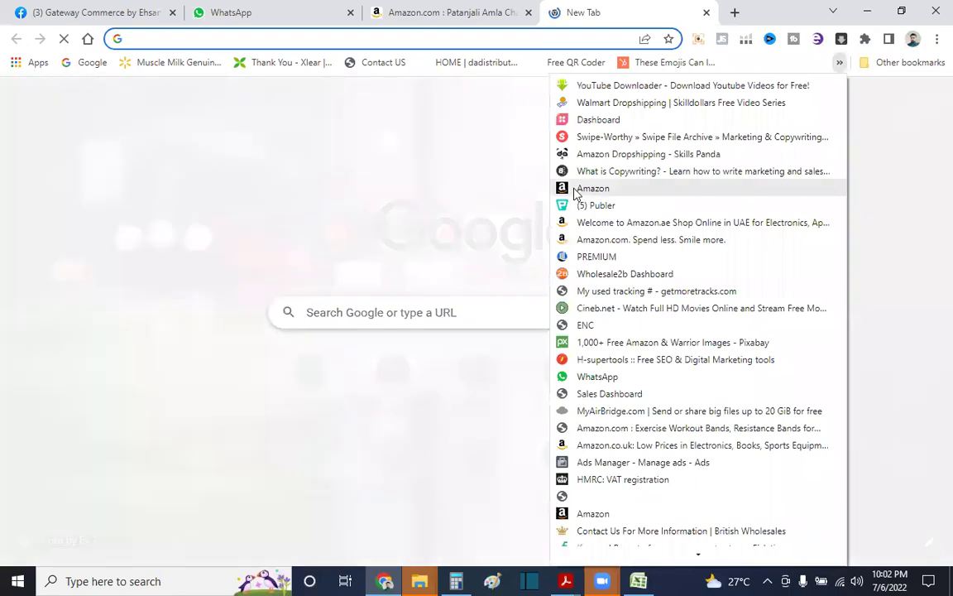
left_click(574, 188)
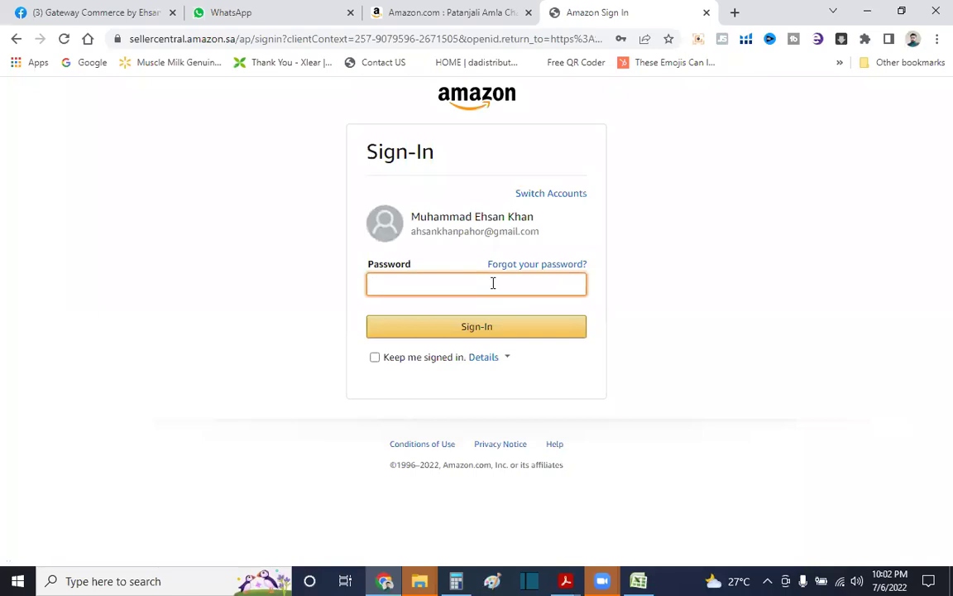
Enter the account password and submit it
left_click(494, 283)
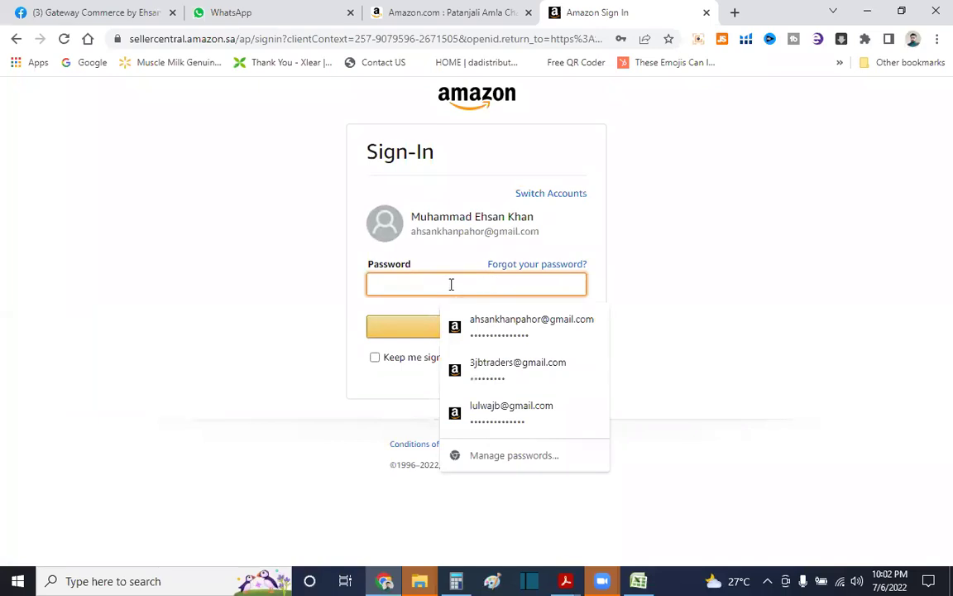
type("••••••••")
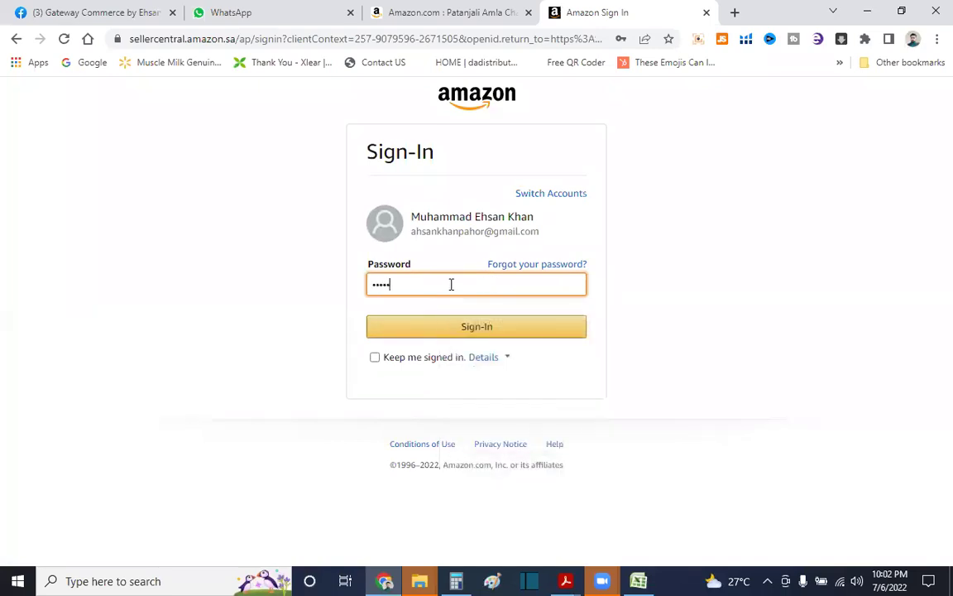
type("••")
key("Return")
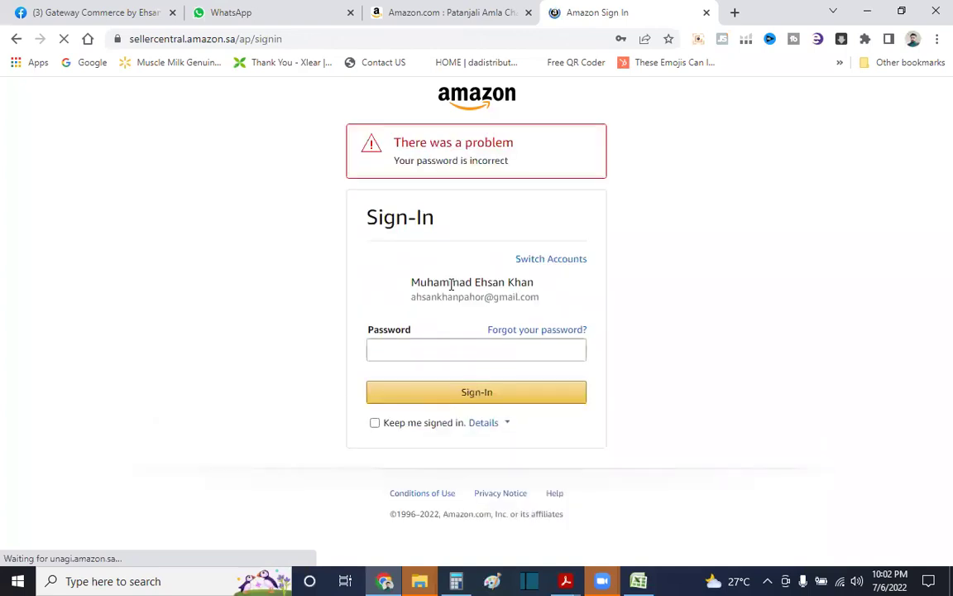
After the error, retype the account password correctly and submit it
left_click(467, 354)
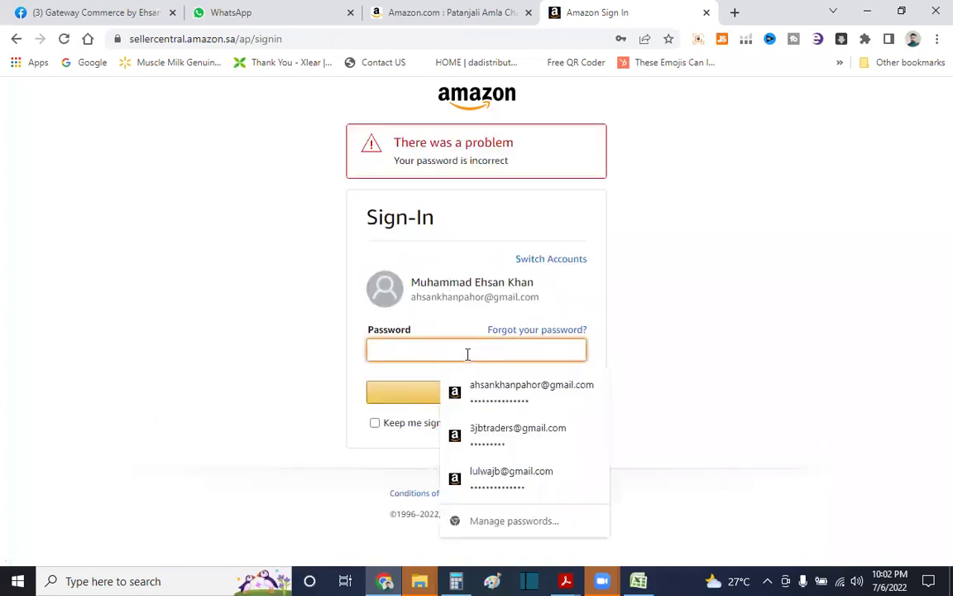
type("******")
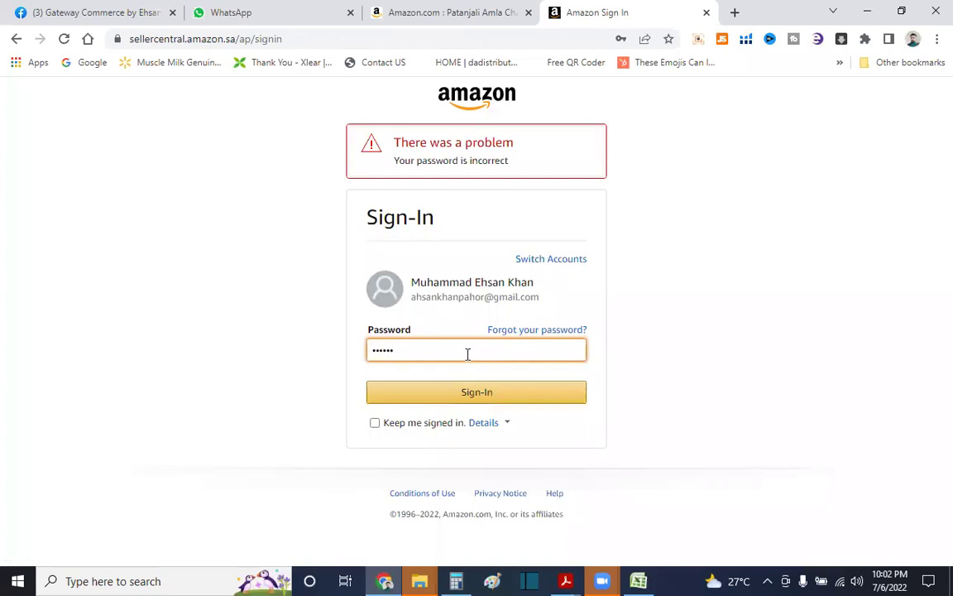
key("BackSpace")
key("BackSpace")
key("BackSpace")
key("BackSpace")
key("BackSpace")
type("****")
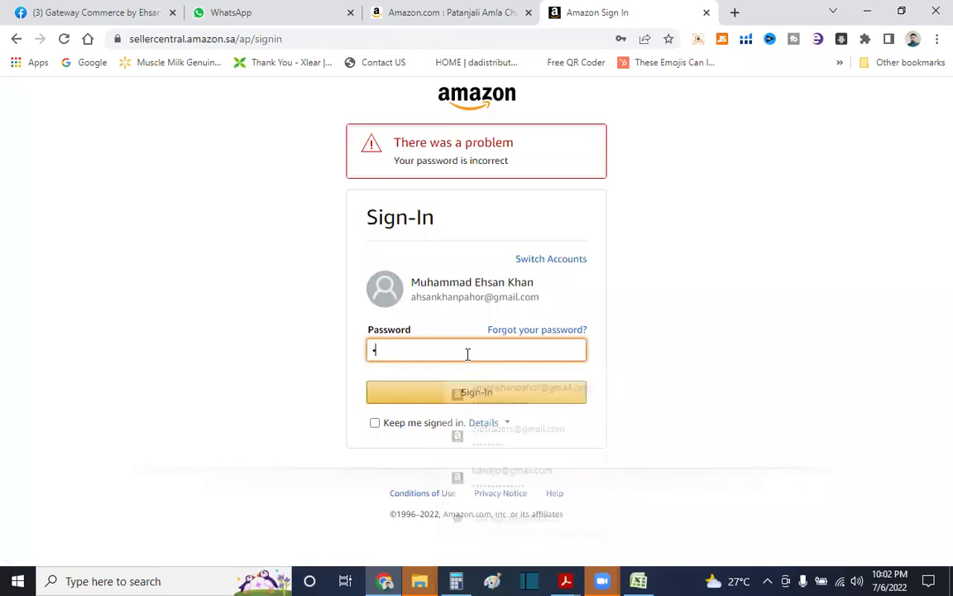
type("*****")
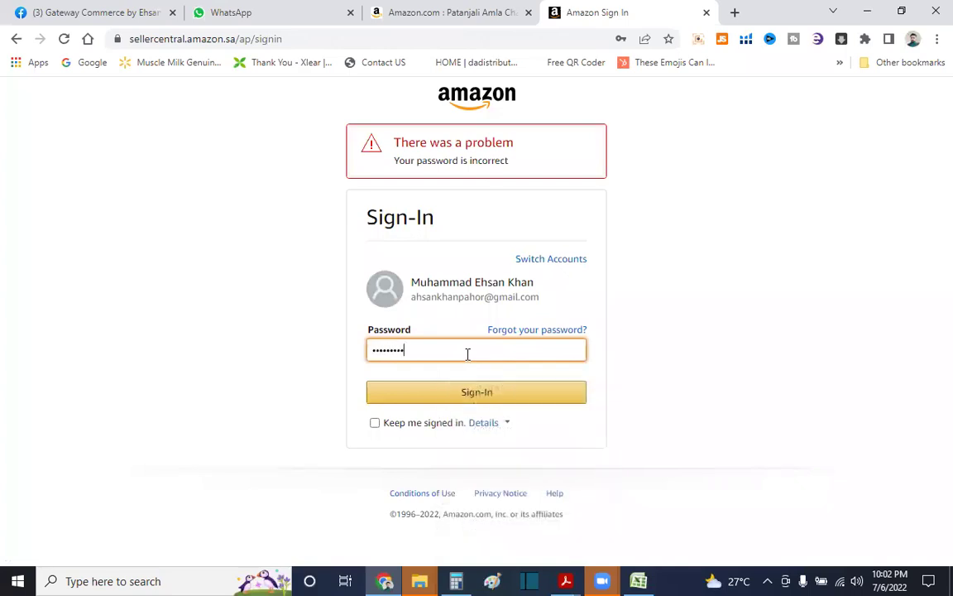
type("***")
key("Return")
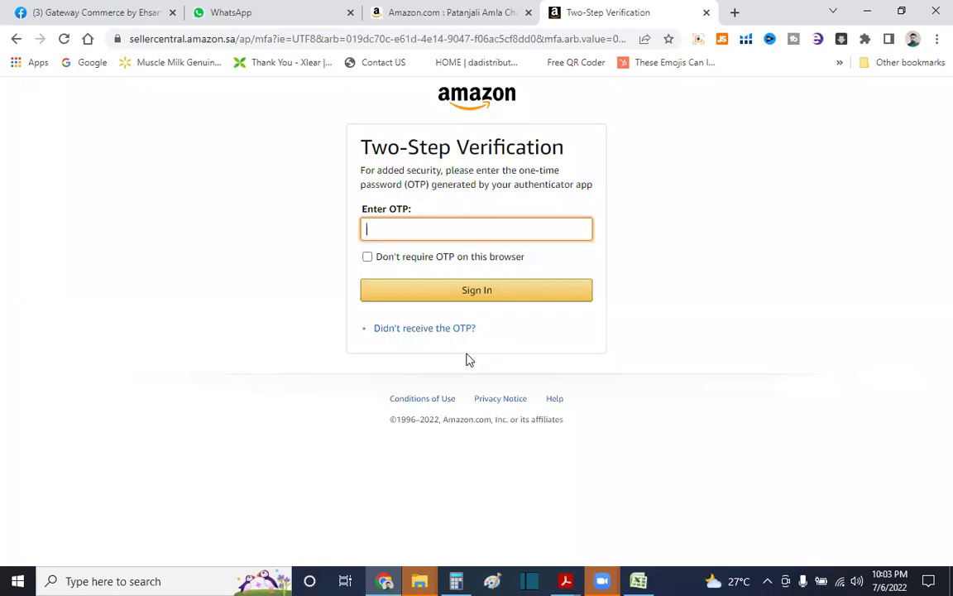
Enter the authenticator one-time code, sign in, and switch back to the Excel workbook
left_click(479, 293)
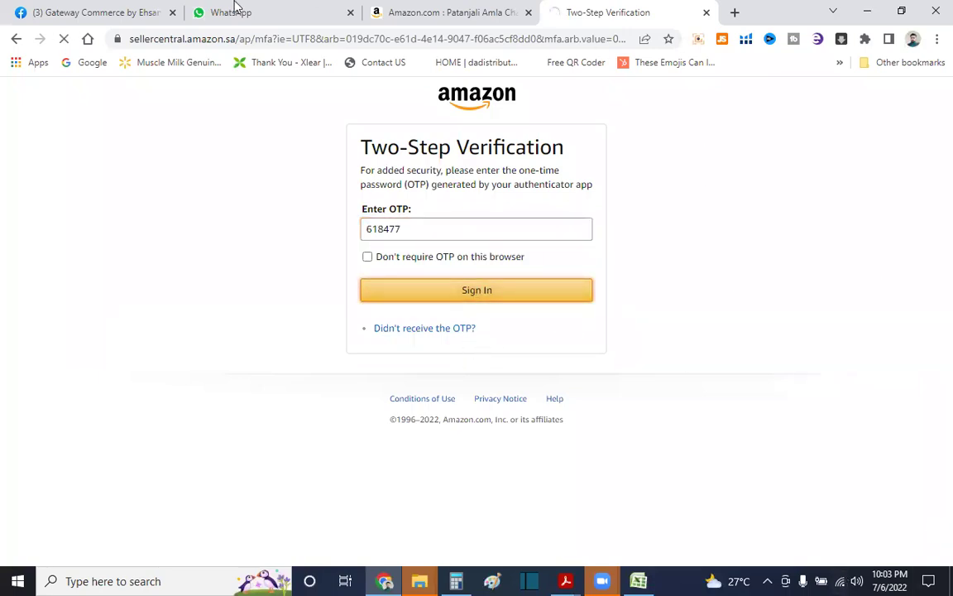
left_click(638, 581)
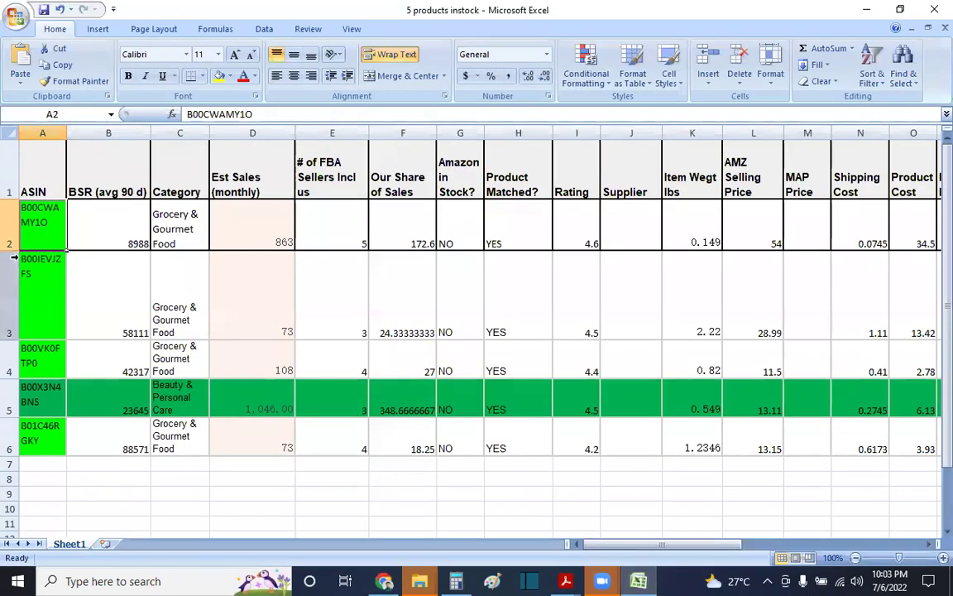
Copy the first product's ASIN B00CWAMY1O from cell A2's formula bar and return to Chrome
left_click(52, 256)
left_click(48, 229)
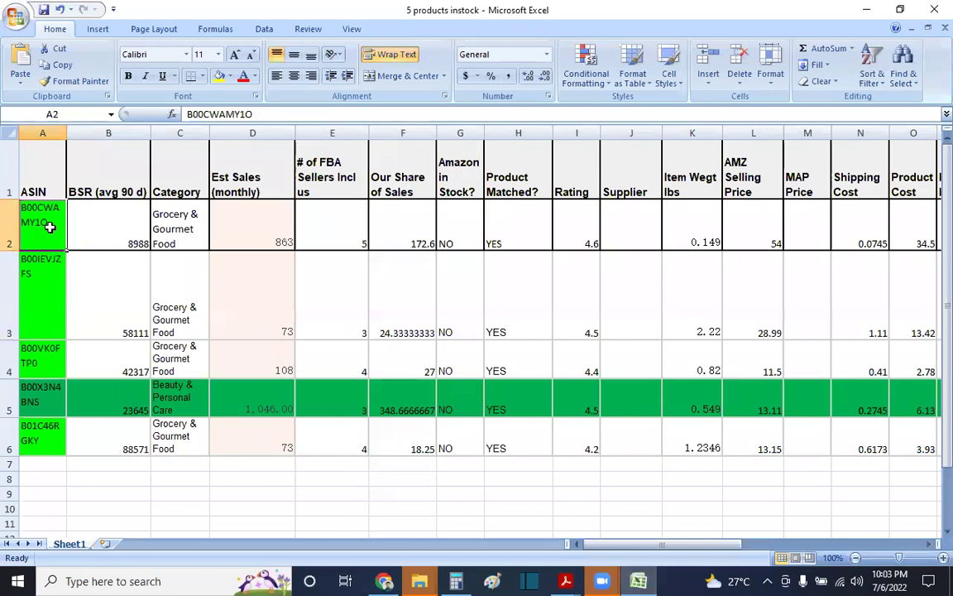
left_click(53, 272)
left_click(53, 232)
left_click(40, 311)
left_click(37, 203)
left_click_drag(233, 113, 189, 114)
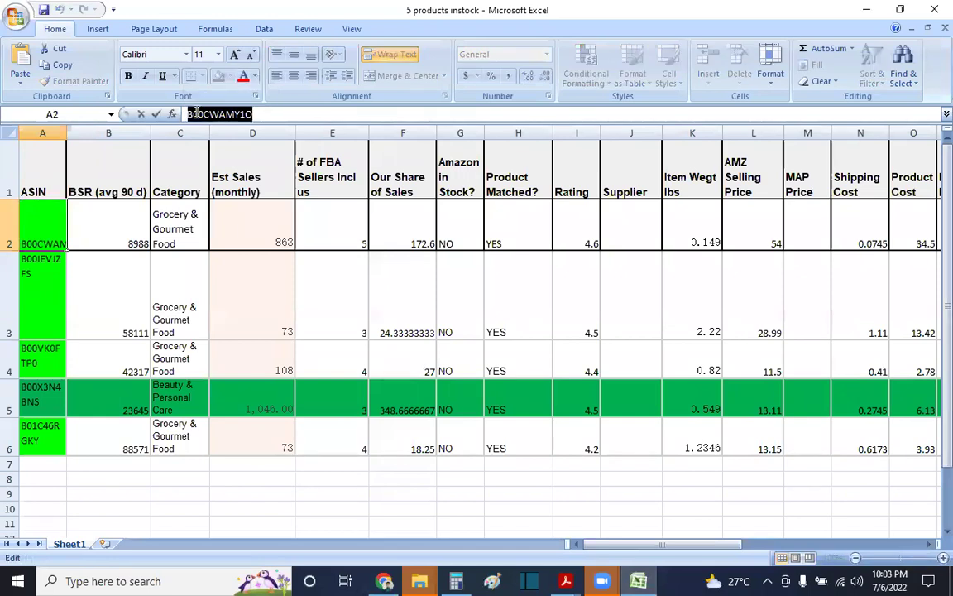
right_click(197, 113)
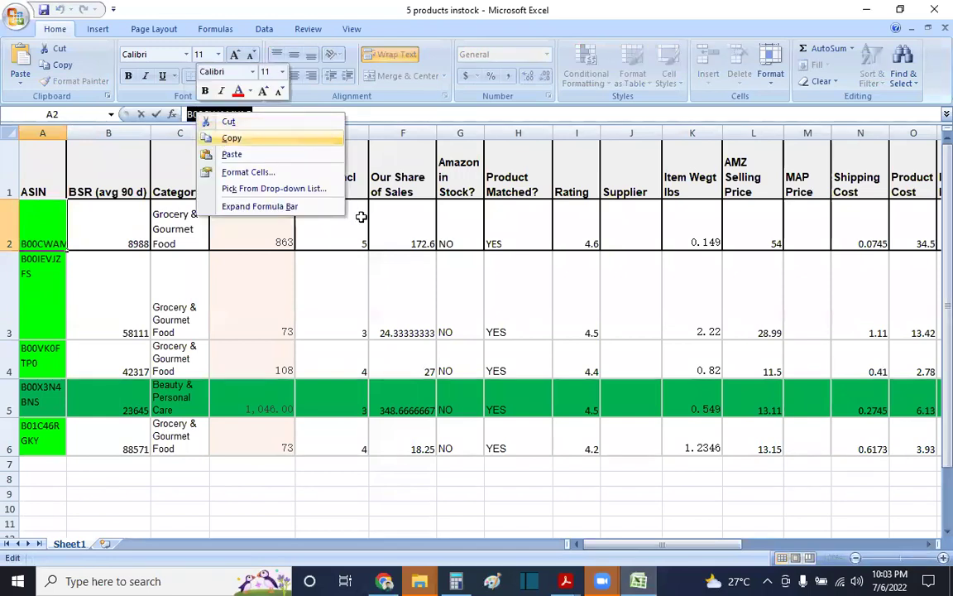
left_click(216, 137)
left_click(385, 581)
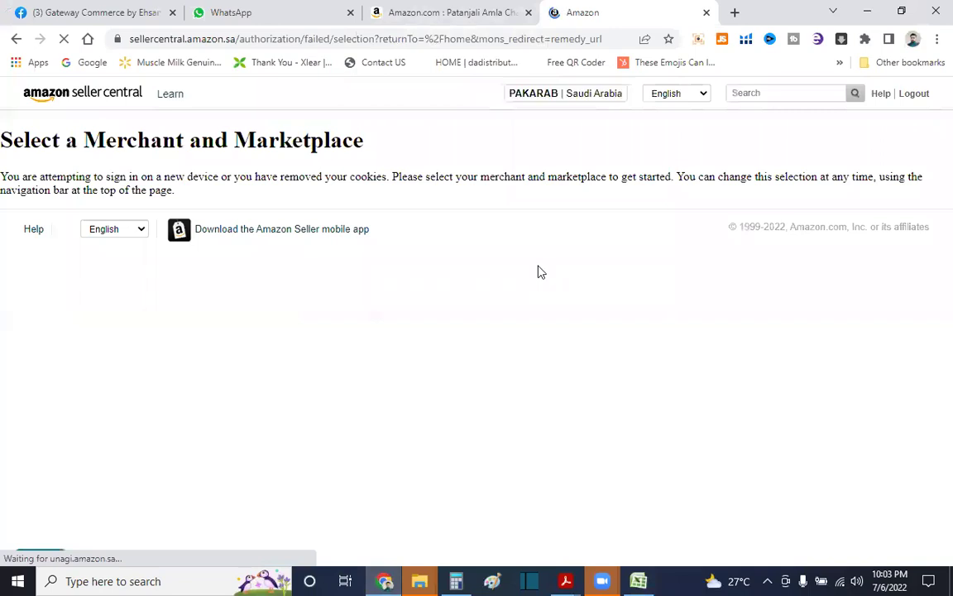
Sign in to the merchant account's United States marketplace and return to Seller Central
left_click(227, 290)
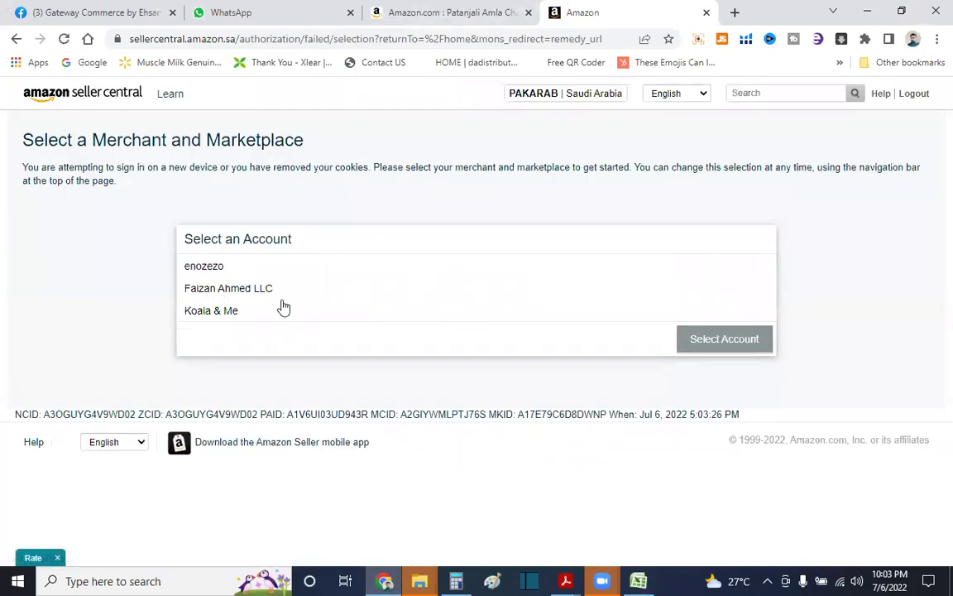
scroll(530, 379, "down", 3)
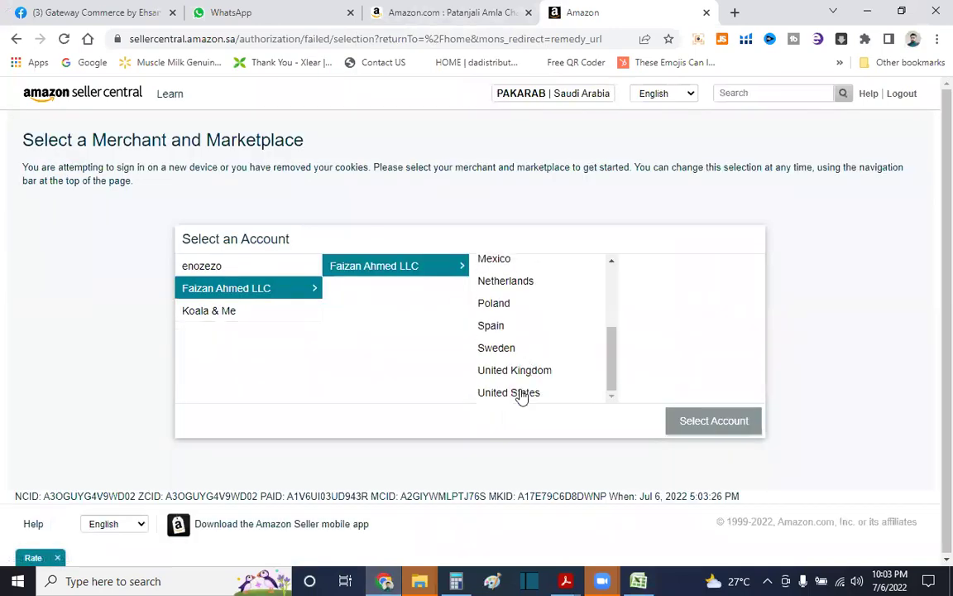
left_click(521, 394)
left_click(720, 420)
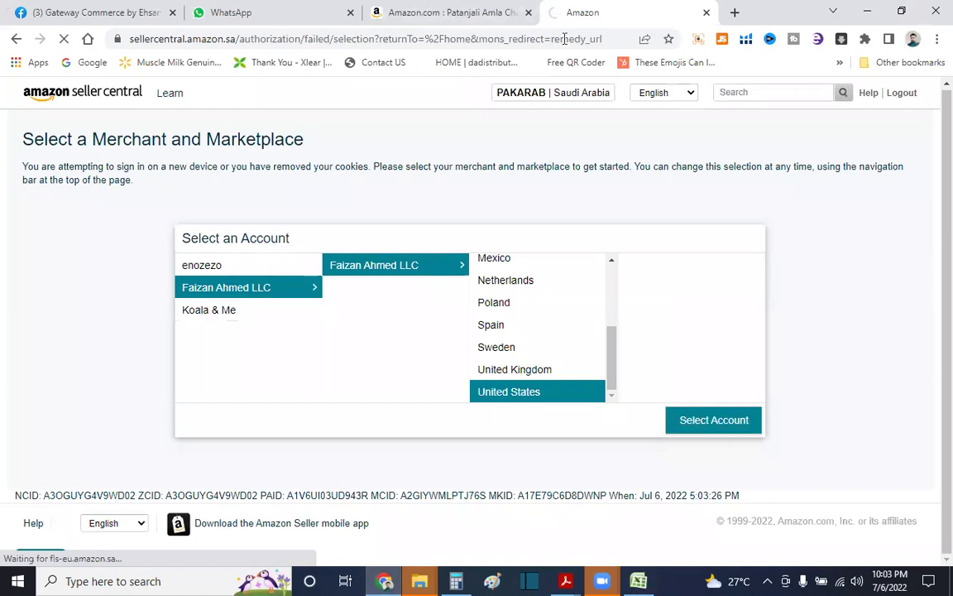
left_click(434, 10)
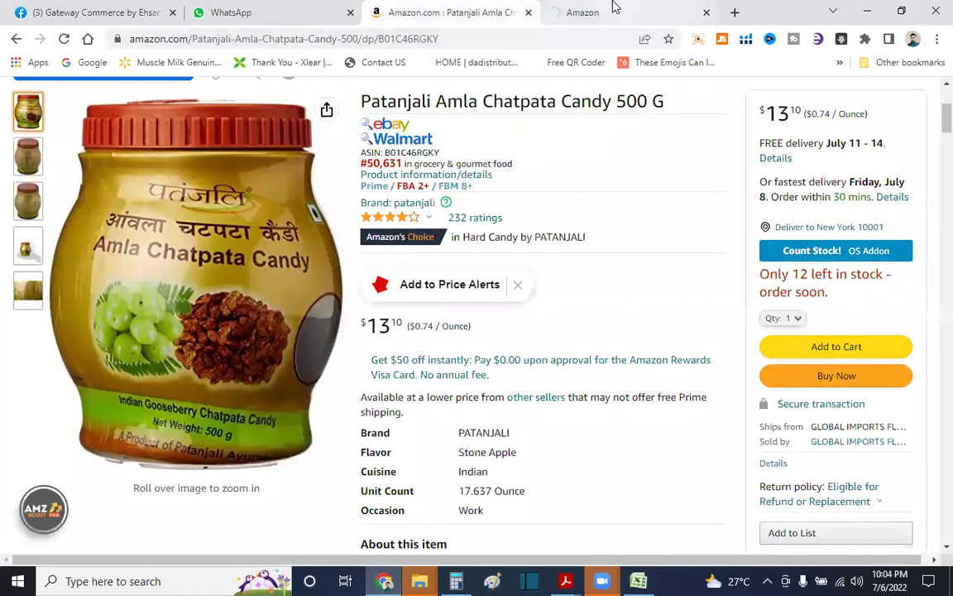
left_click(617, 10)
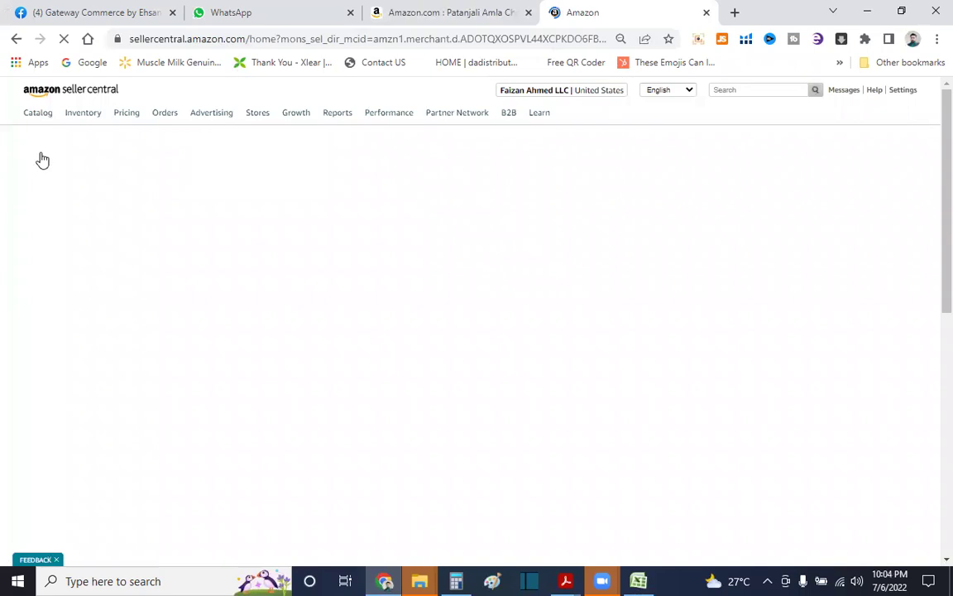
Search the Add Products catalog for the pasted ASIN B00CWAMY1O
mouse_move(38, 116)
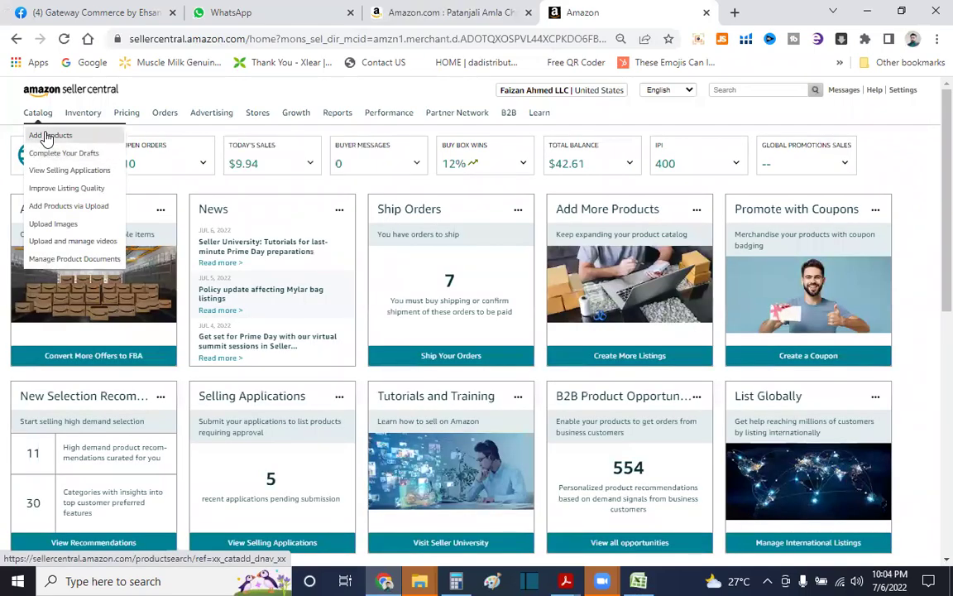
left_click(47, 138)
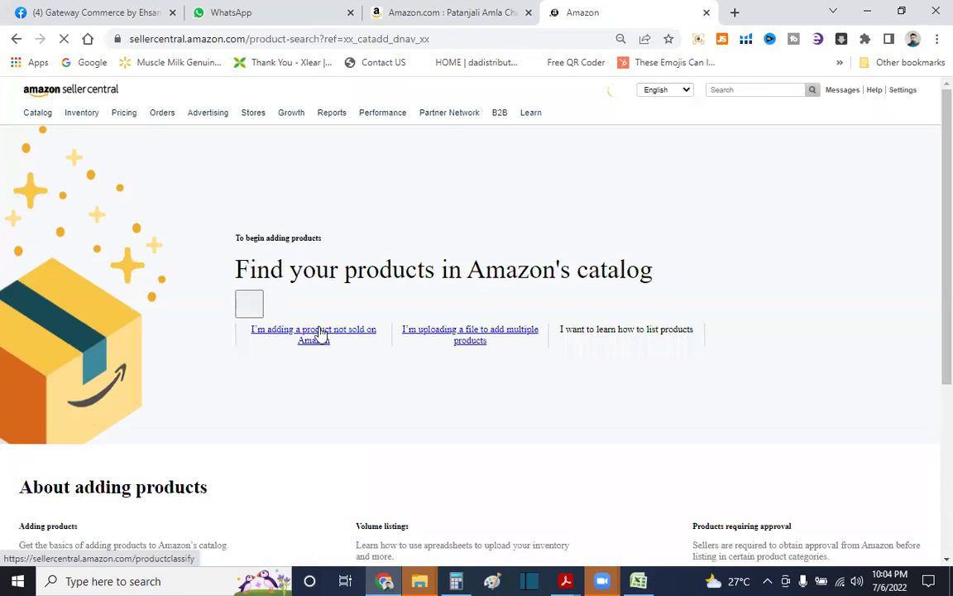
left_click(356, 296)
key("ctrl+v")
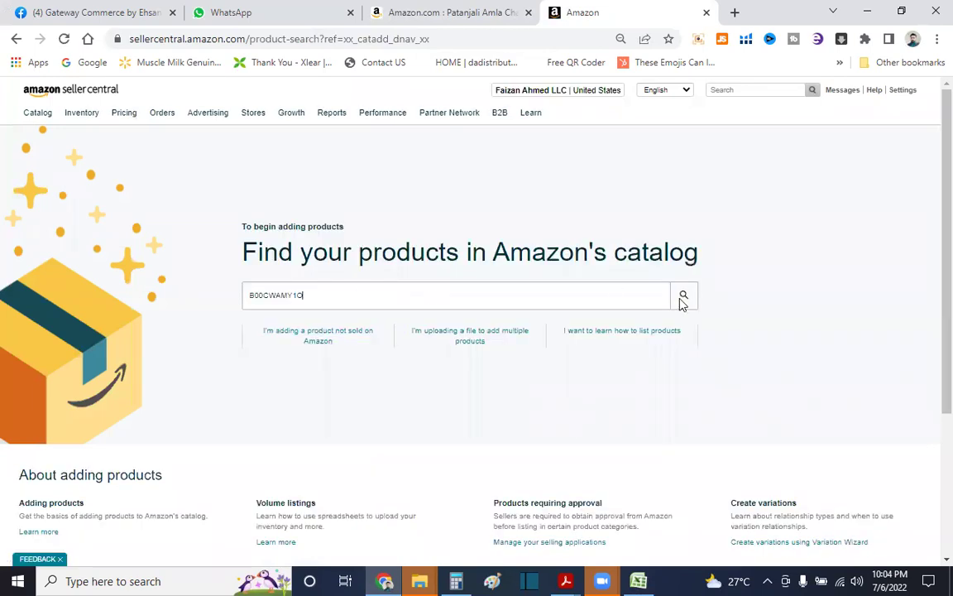
left_click(682, 300)
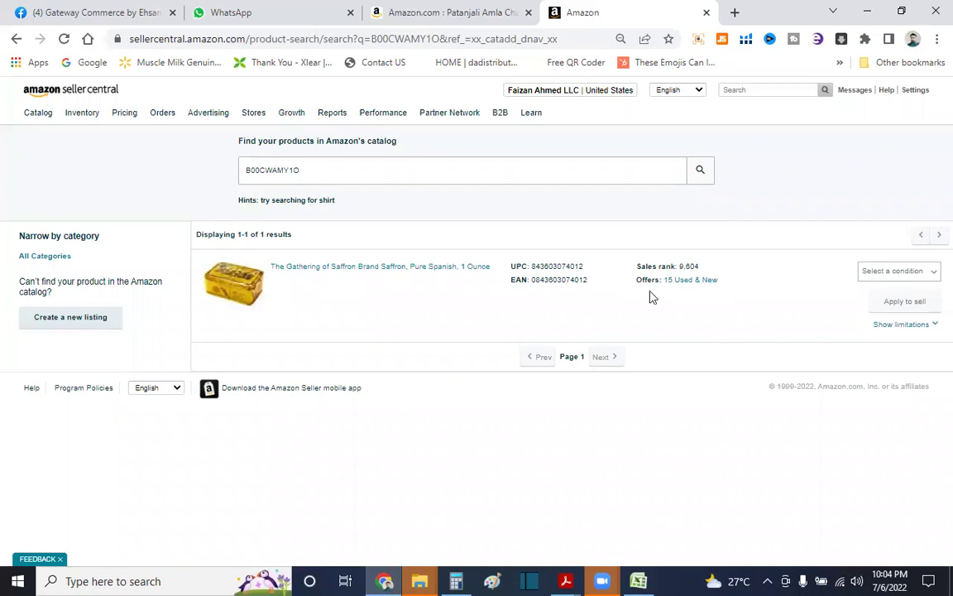
Choose New condition and apply to sell the saffron product
left_click(892, 272)
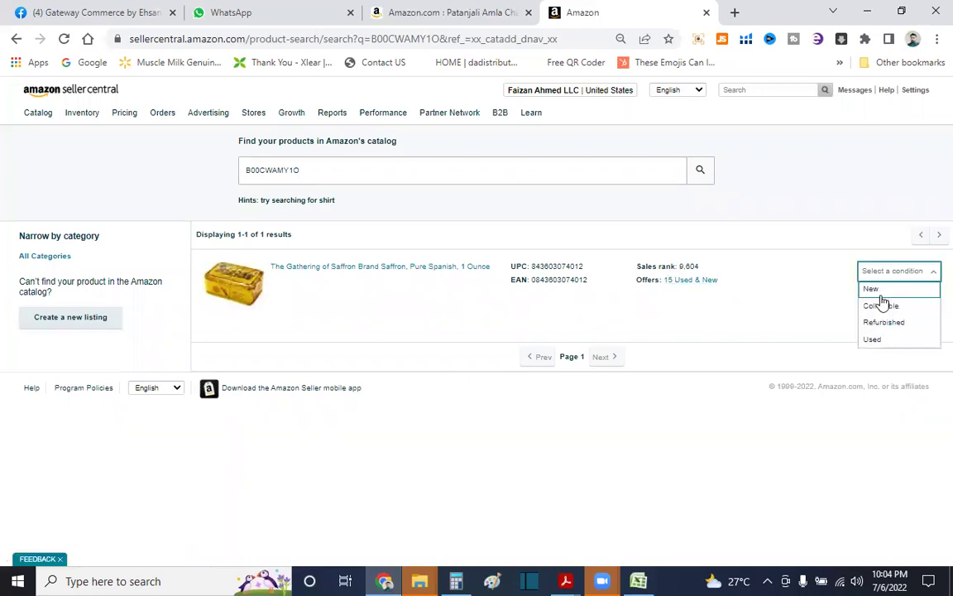
left_click(879, 288)
left_click(522, 329)
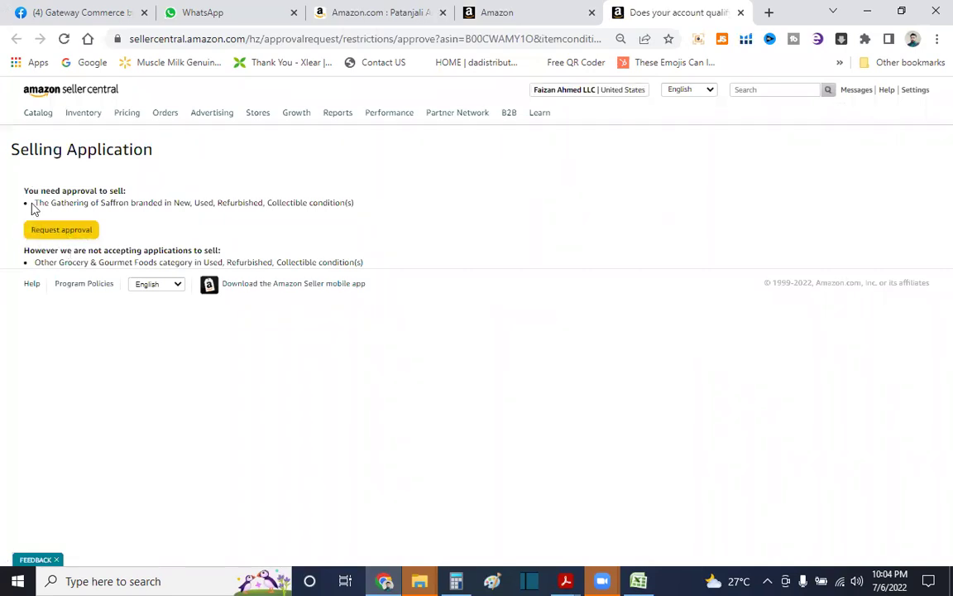
left_click_drag(24, 190, 51, 190)
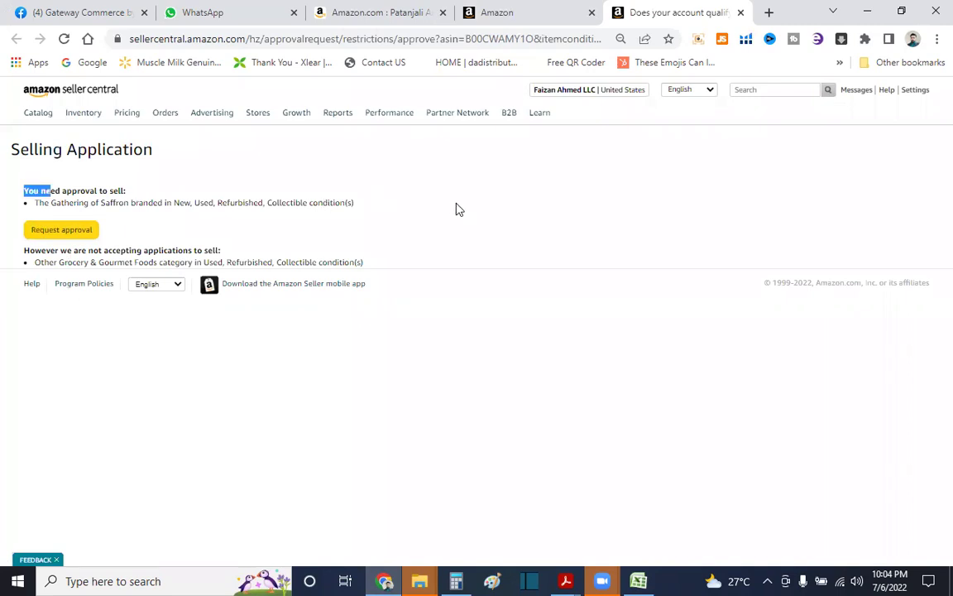
left_click(27, 190)
left_click(354, 281, "shift")
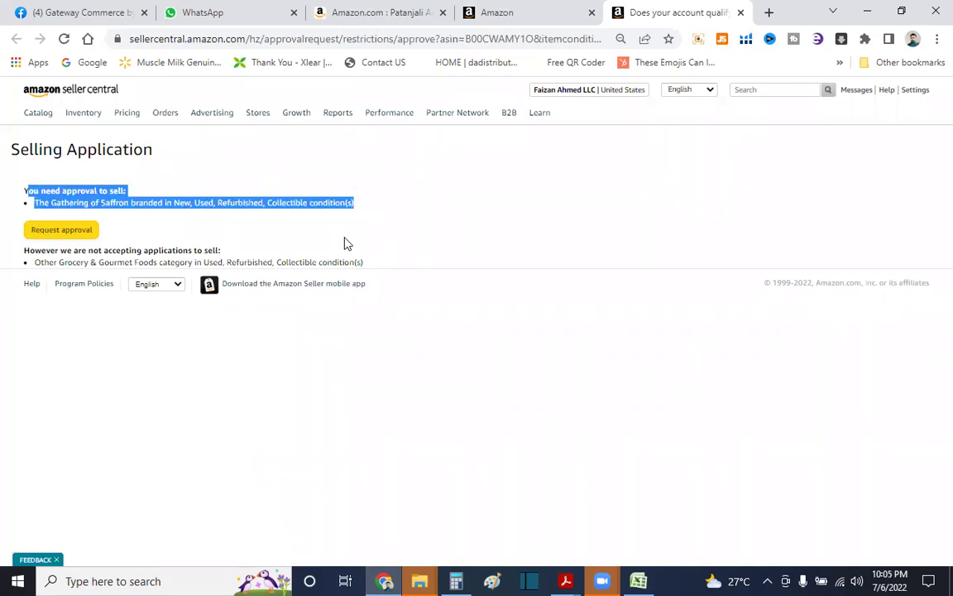
left_click(96, 247)
left_click_drag(24, 190, 372, 207)
left_click(566, 207)
left_click(638, 580)
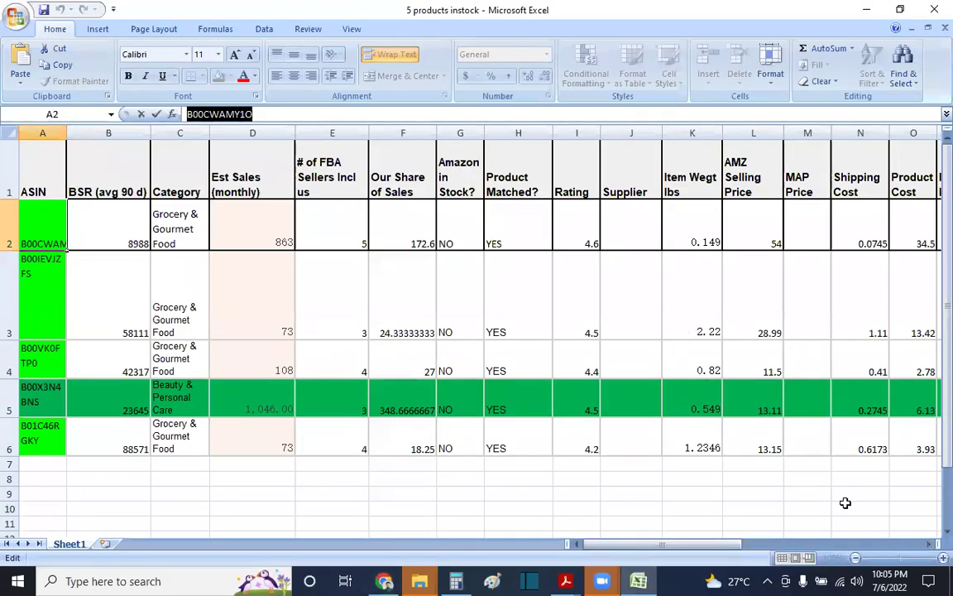
left_click_drag(628, 544, 797, 548)
left_click(325, 257)
left_click(345, 230)
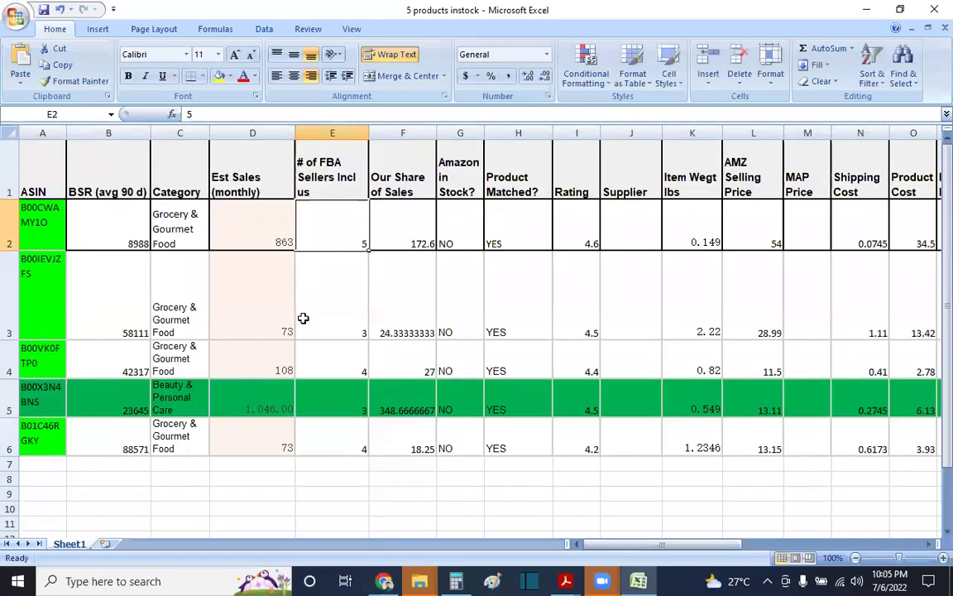
left_click(403, 573)
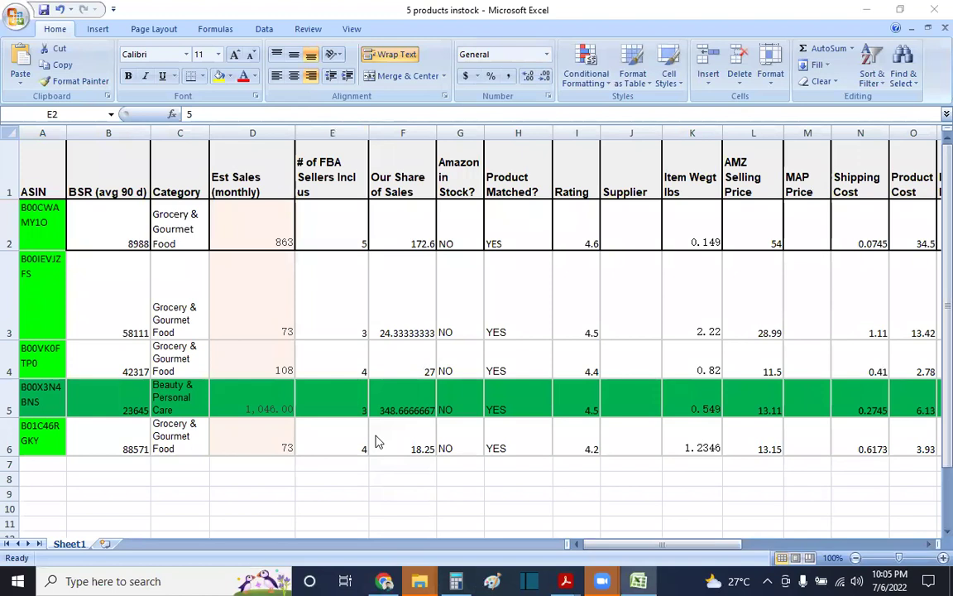
left_click(866, 9)
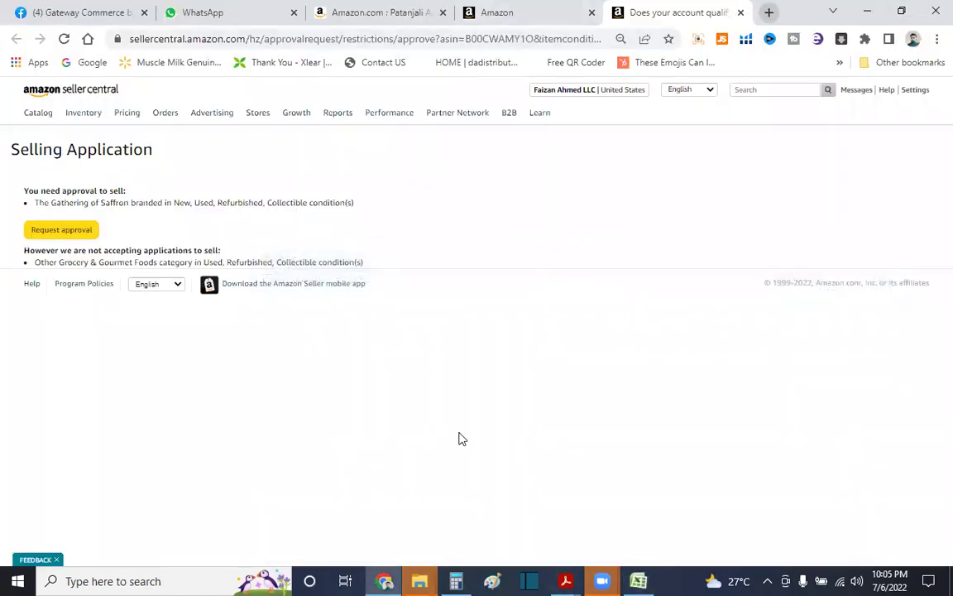
Review the Patanjali candy's Helium 10 and Keepa charts, then return to the new Google tab
key("ctrl+t")
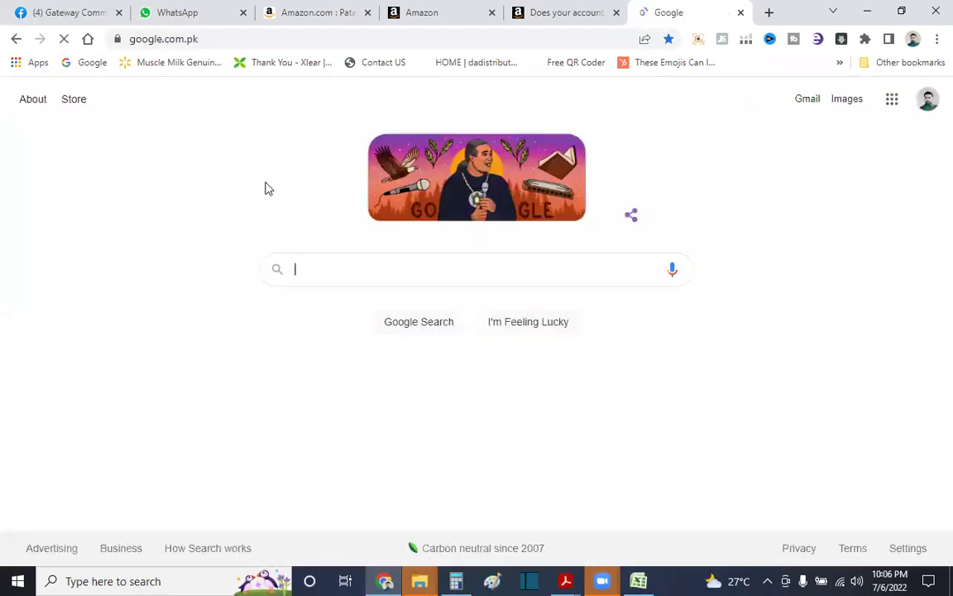
left_click(299, 8)
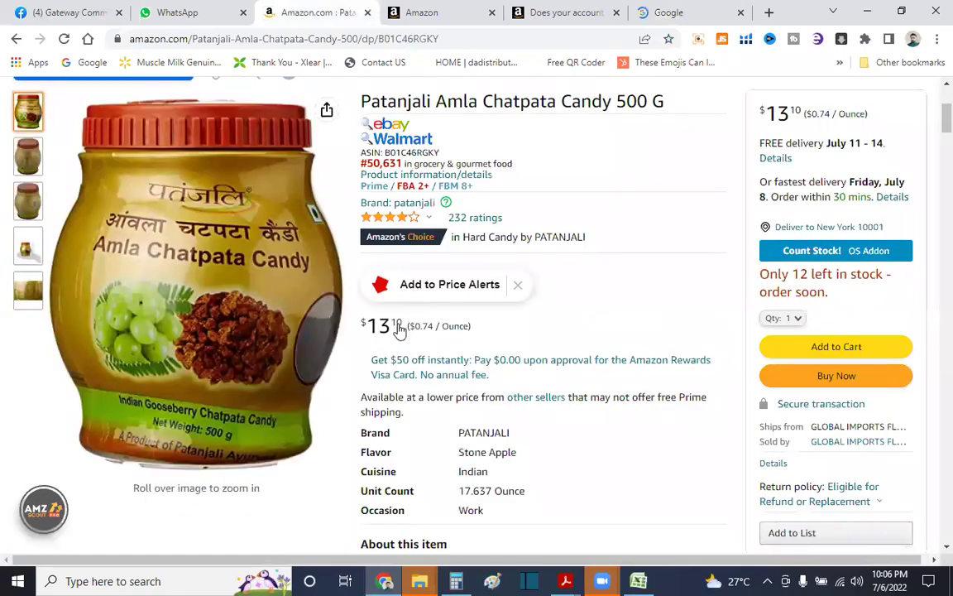
scroll(400, 331, "down", 10)
scroll(279, 297, "down", 3)
scroll(551, 314, "up", 4)
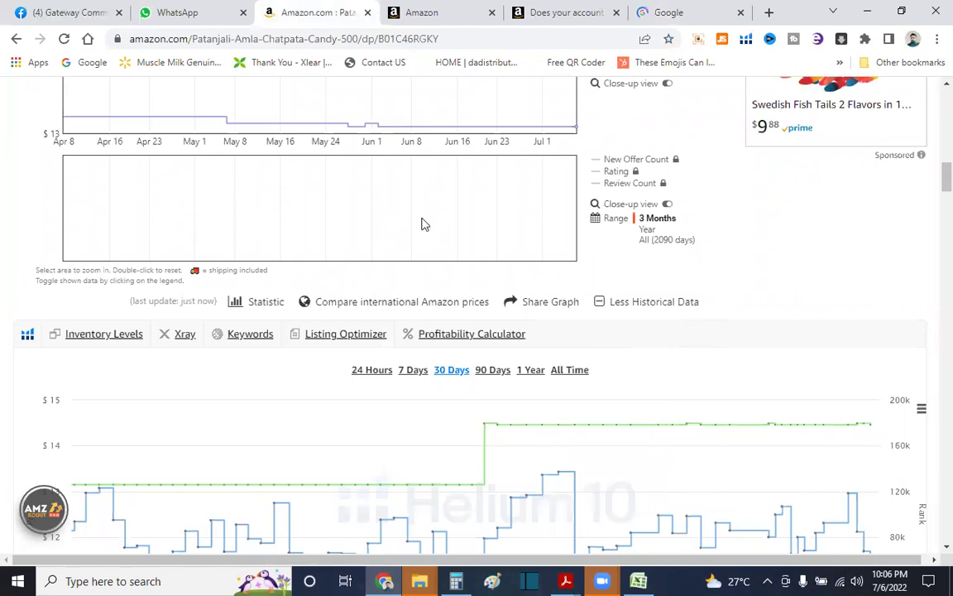
scroll(472, 355, "up", 3)
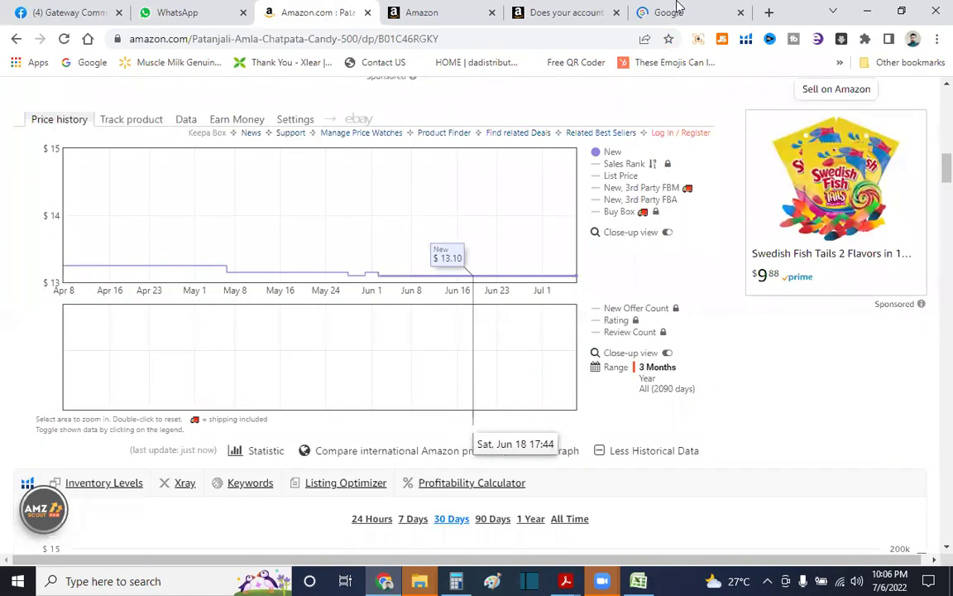
key("ctrl+9")
Search Google for 'fba revenue calculator us' using the 'fba revenue' suggestions
type("f")
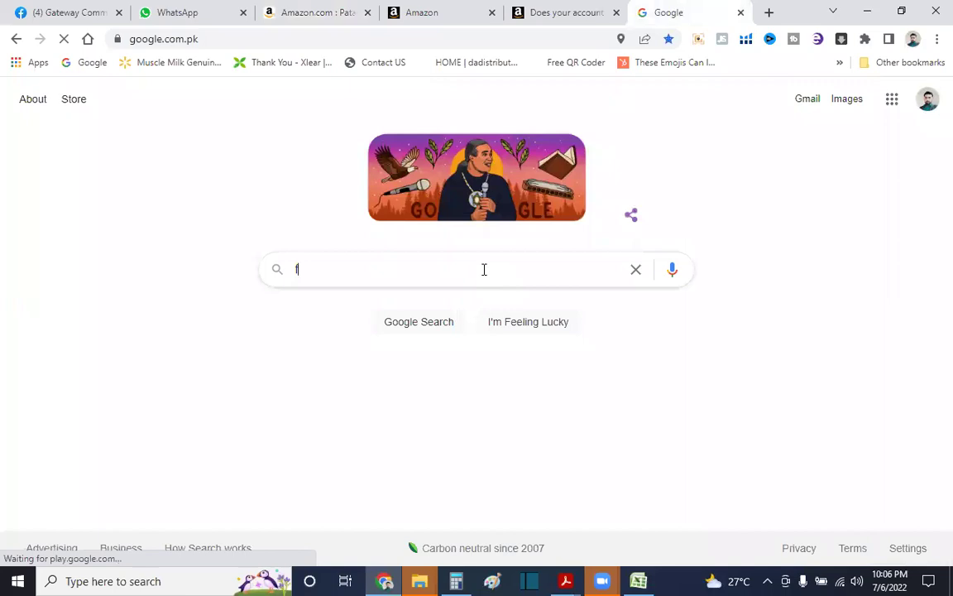
type("ba")
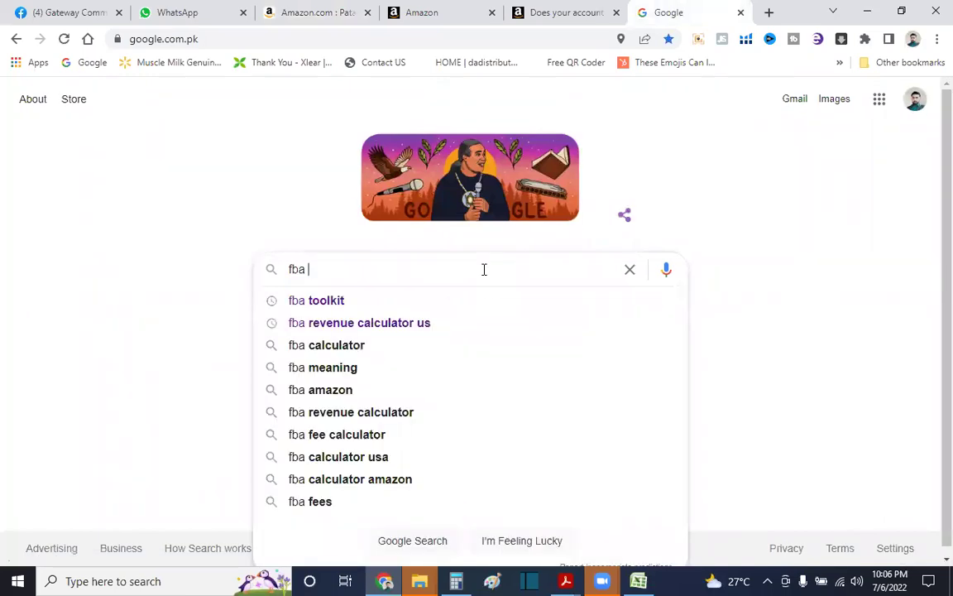
type(" revenue")
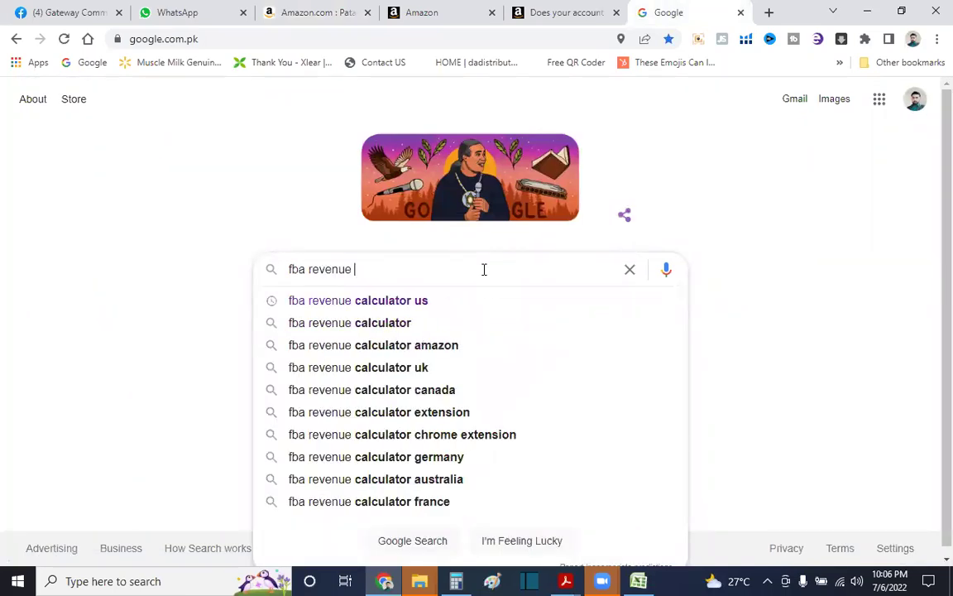
left_click(375, 305)
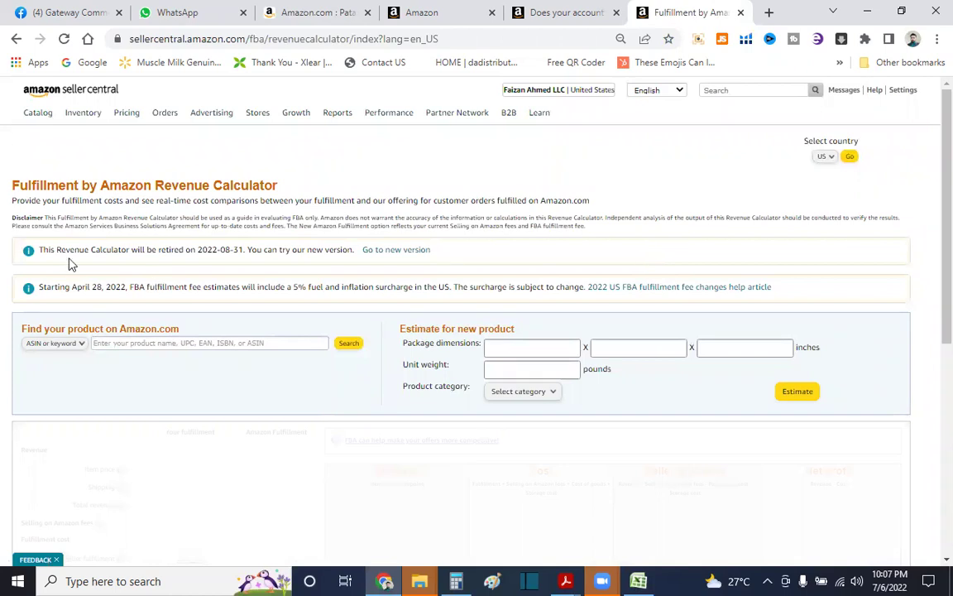
Highlight the 2022-08-31 retirement notice and follow the 'Go to new version' link
left_click_drag(42, 249, 335, 250)
double_click(239, 249)
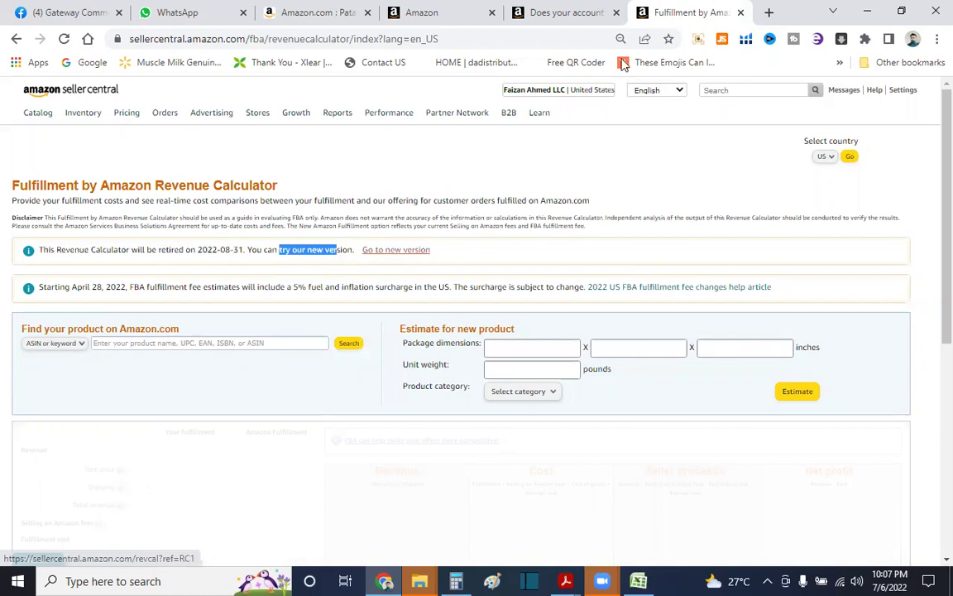
left_click(396, 249)
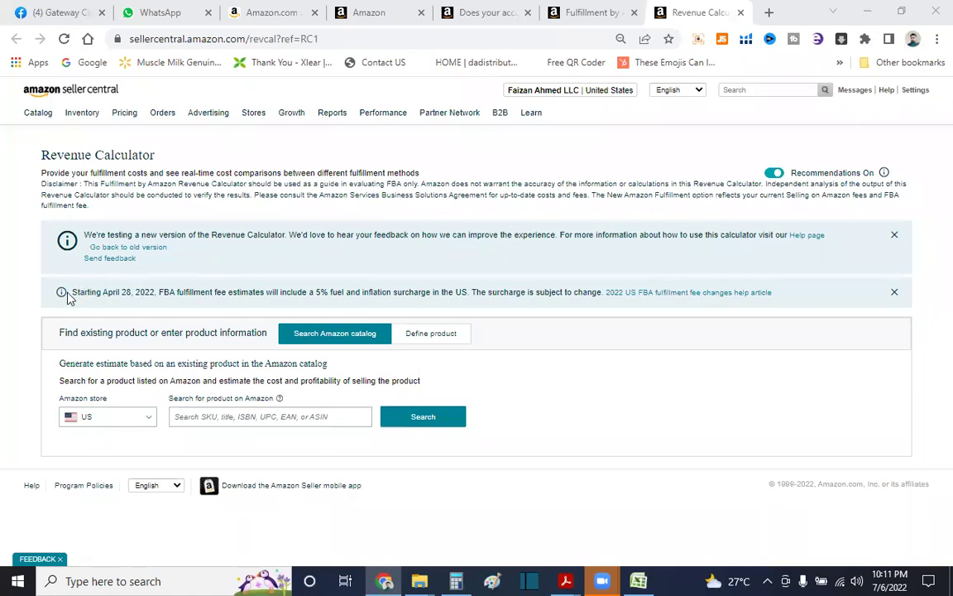
left_click_drag(72, 291, 173, 295)
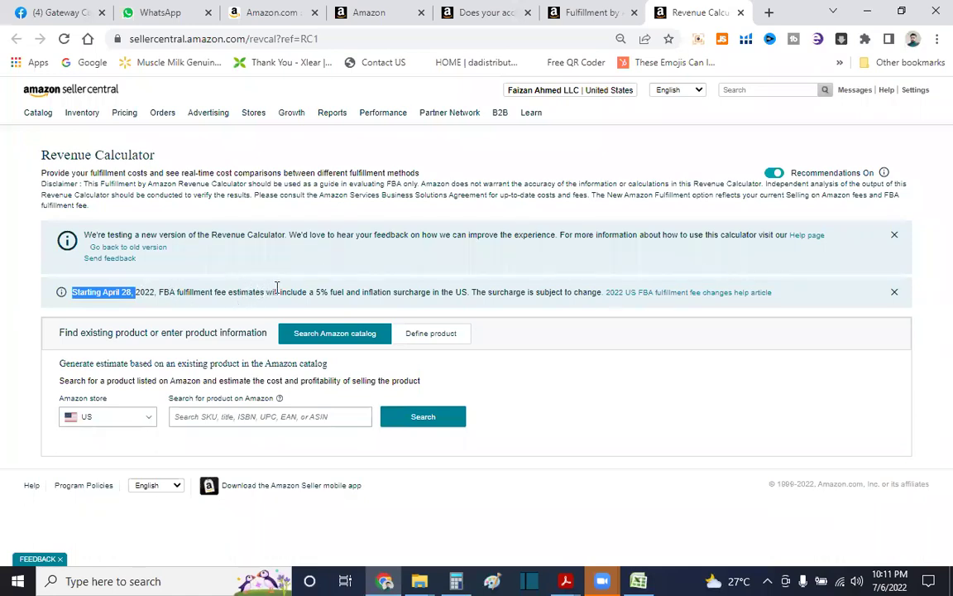
left_click_drag(316, 292, 470, 293)
left_click_drag(121, 292, 154, 296)
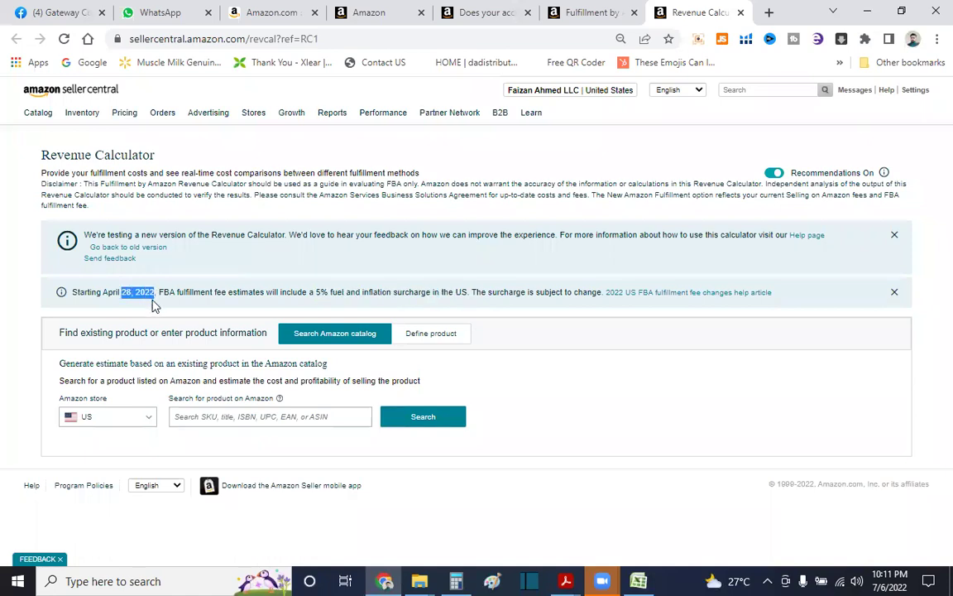
left_click_drag(316, 292, 469, 293)
left_click(501, 291)
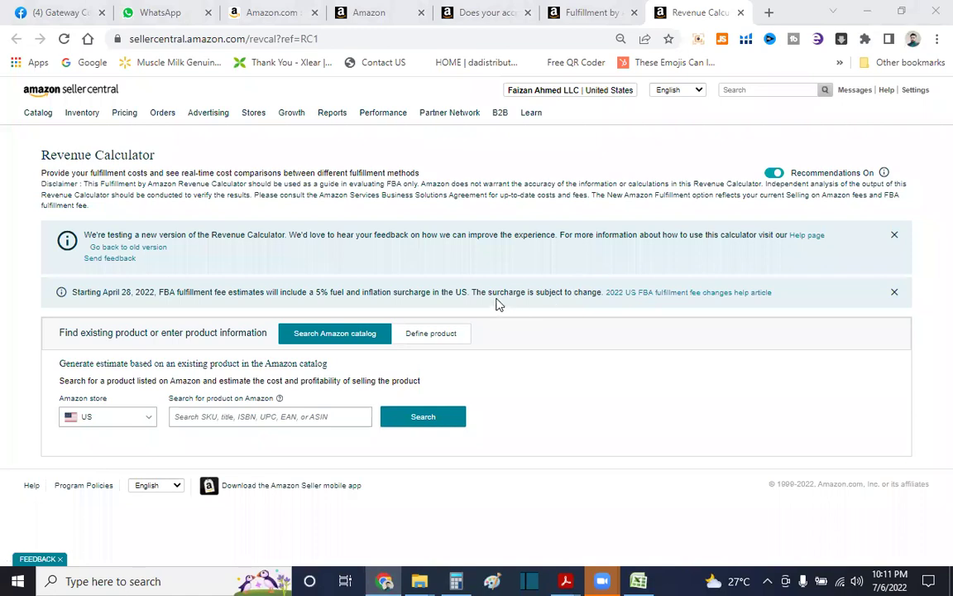
left_click_drag(489, 293, 576, 292)
left_click(572, 337)
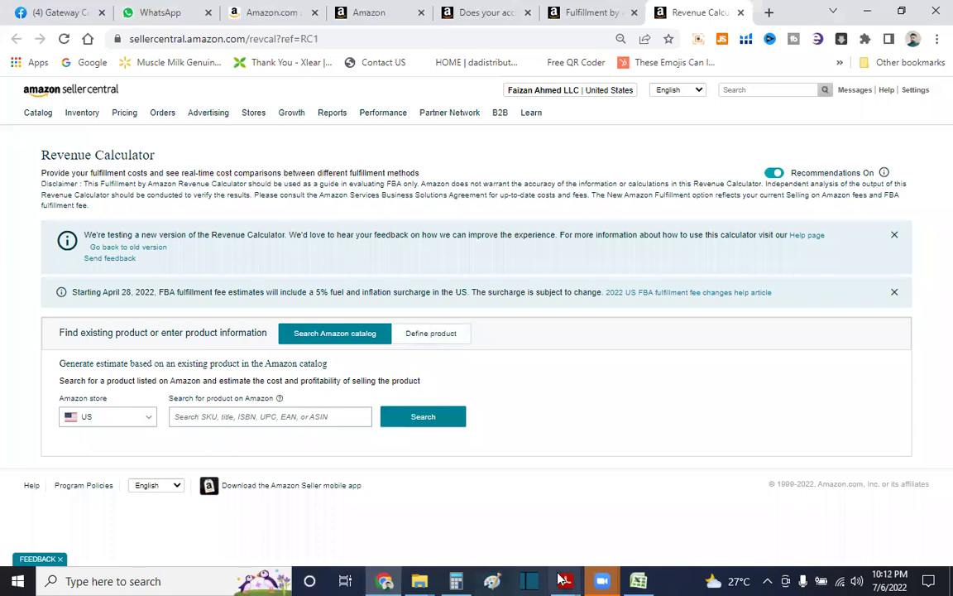
Copy ASIN B00CWAMY1O from cell A2 in the spreadsheet
key("alt+Tab")
left_click(39, 217)
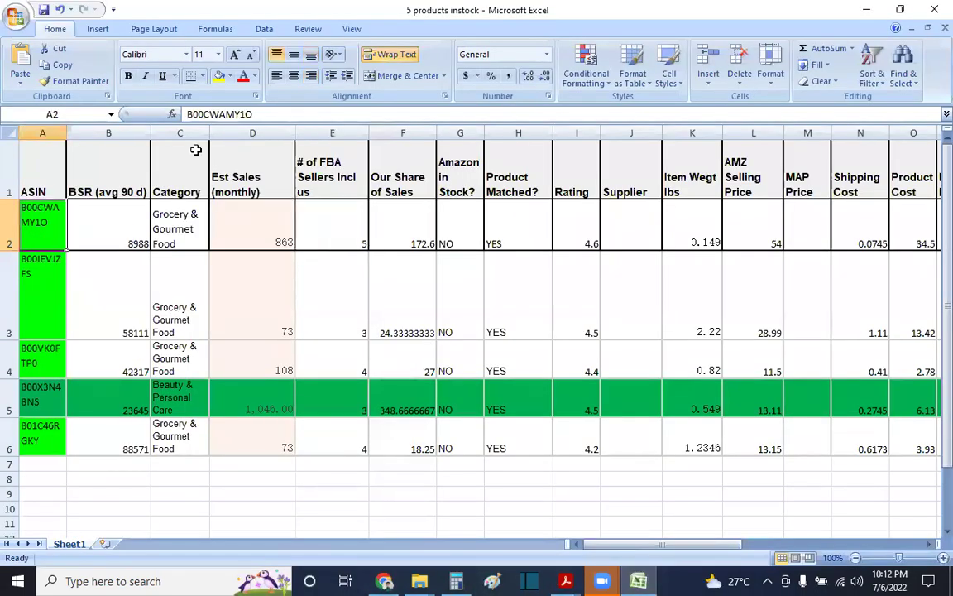
left_click_drag(276, 113, 157, 109)
key("ctrl+c")
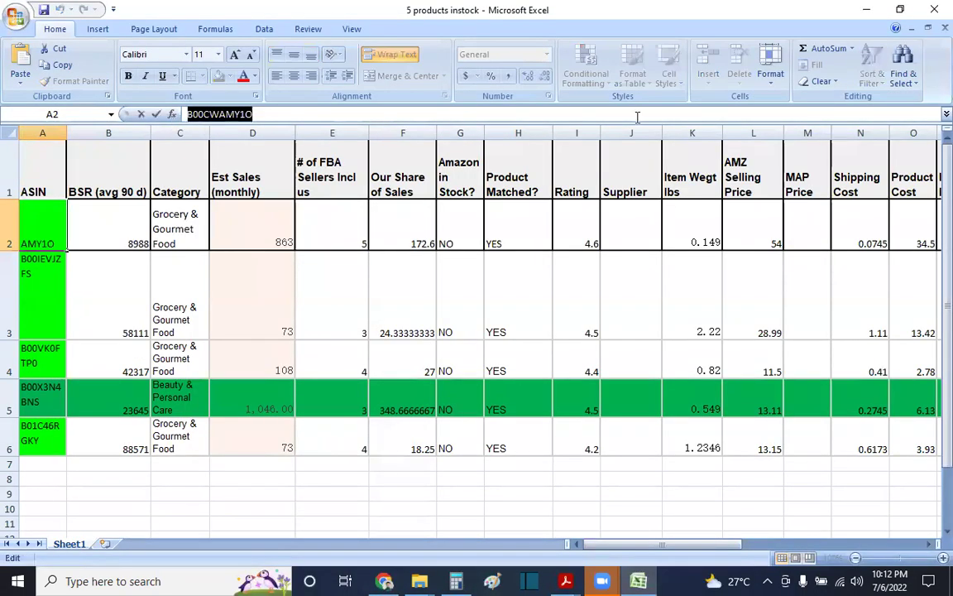
Search the Revenue Calculator for B00CWAMY1O, finding the $52.99 saffron product
left_click(863, 10)
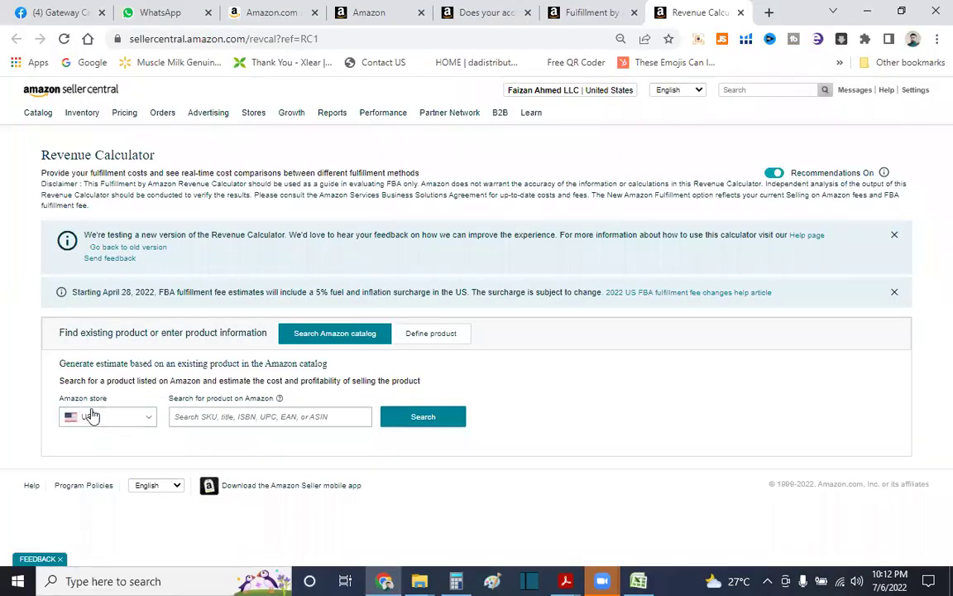
left_click(209, 416)
key("ctrl+v")
left_click(436, 417)
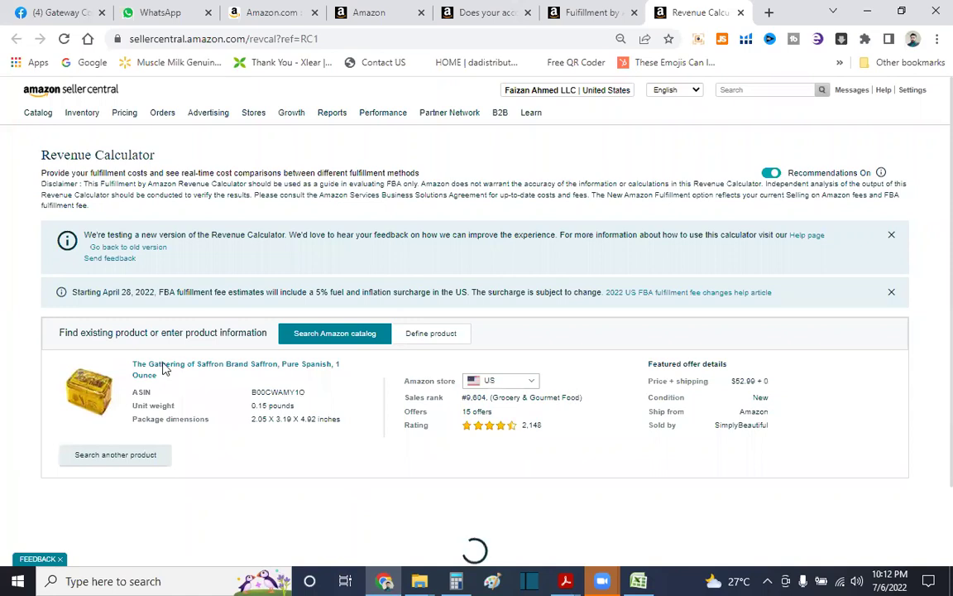
double_click(252, 392)
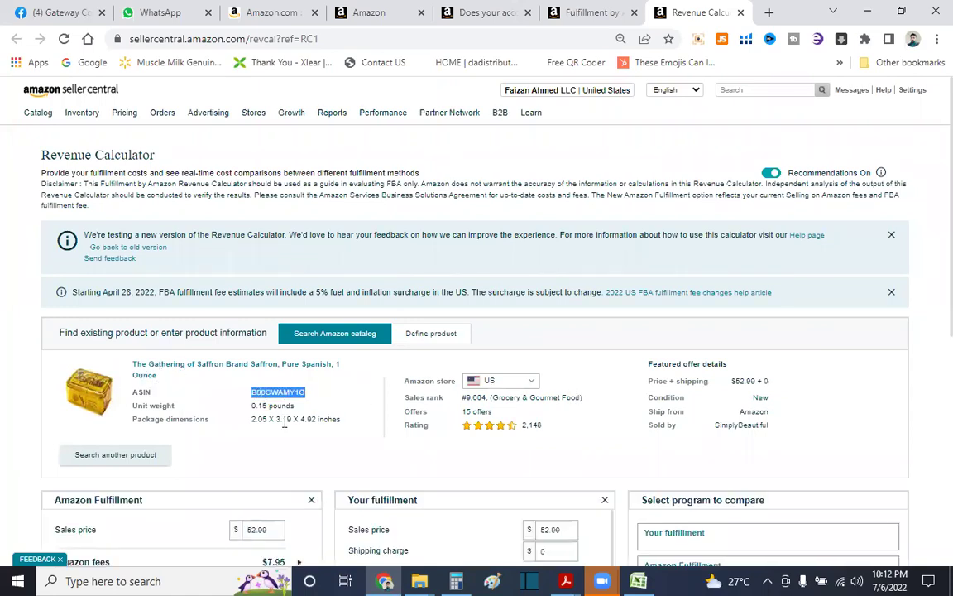
left_click(191, 415)
left_click_drag(124, 405, 179, 411)
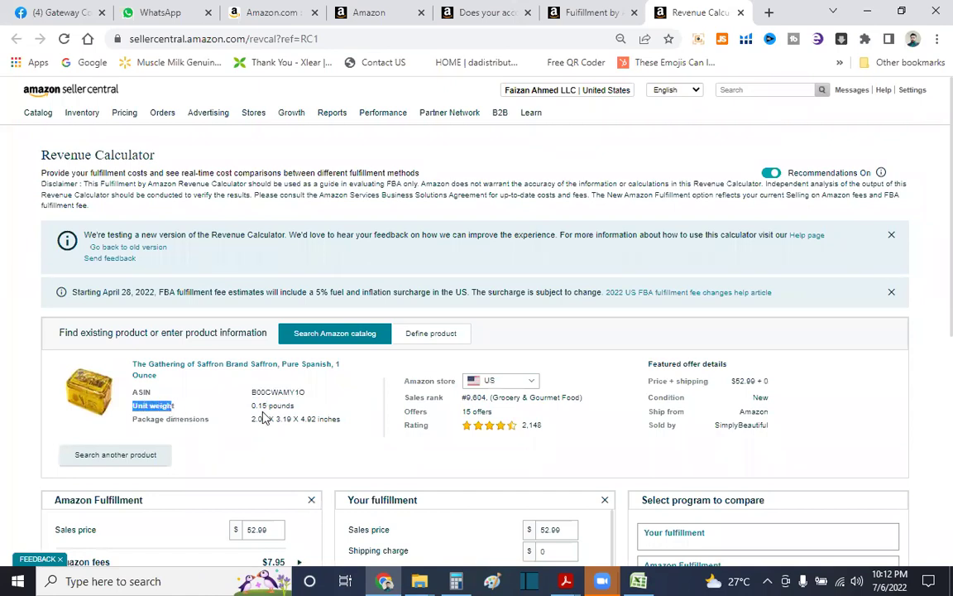
left_click_drag(251, 406, 305, 416)
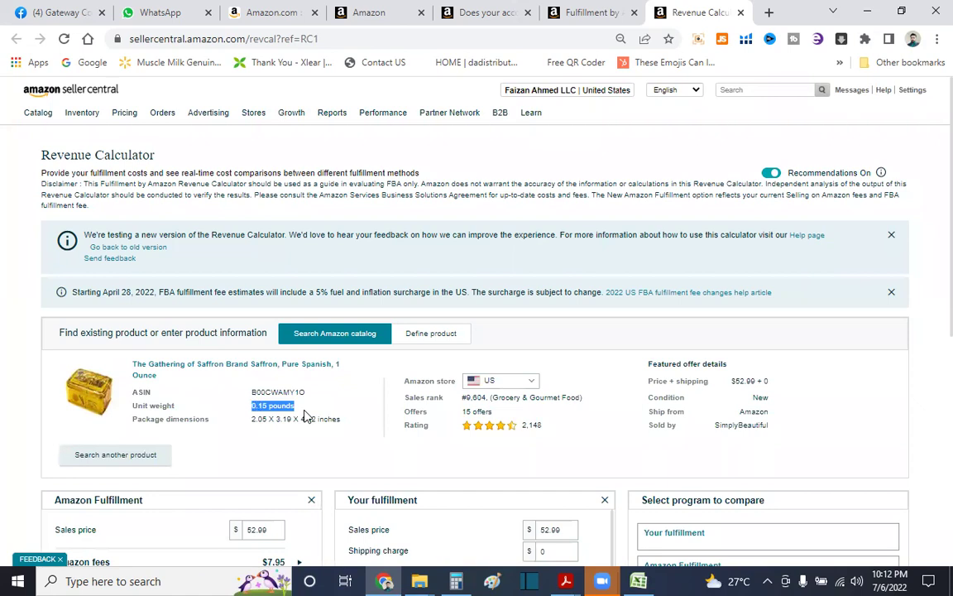
left_click_drag(254, 420, 343, 423)
left_click(294, 449)
triple_click(468, 398)
left_click_drag(463, 411, 505, 414)
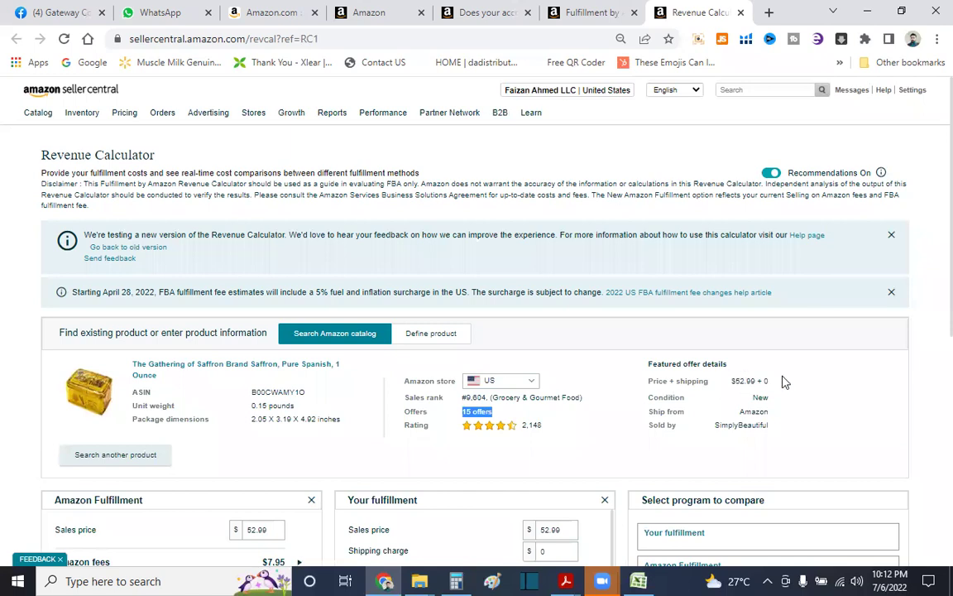
scroll(742, 401, "down", 3)
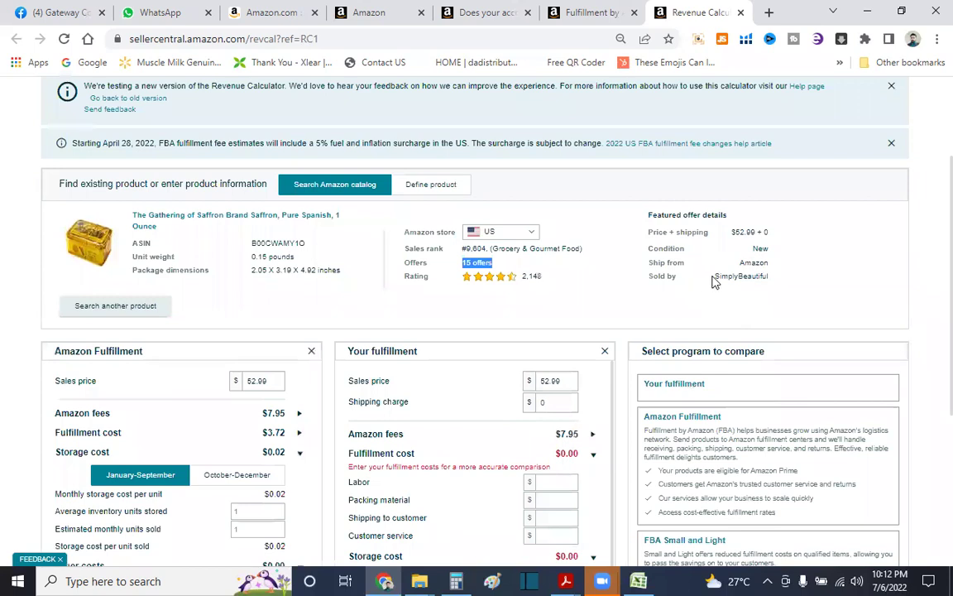
left_click_drag(722, 285, 825, 277)
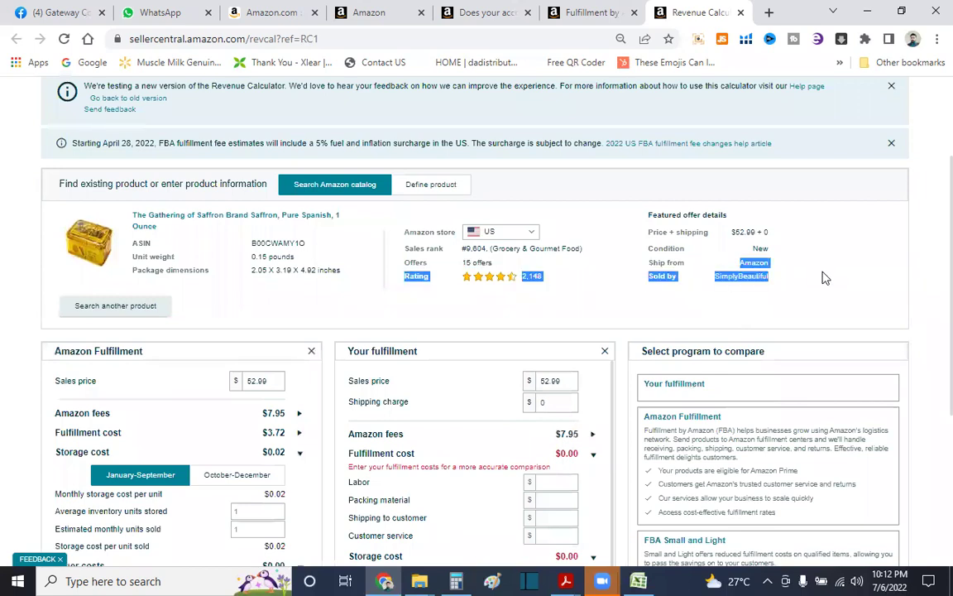
left_click(596, 221)
scroll(596, 221, "down", 3)
scroll(594, 280, "up", 1)
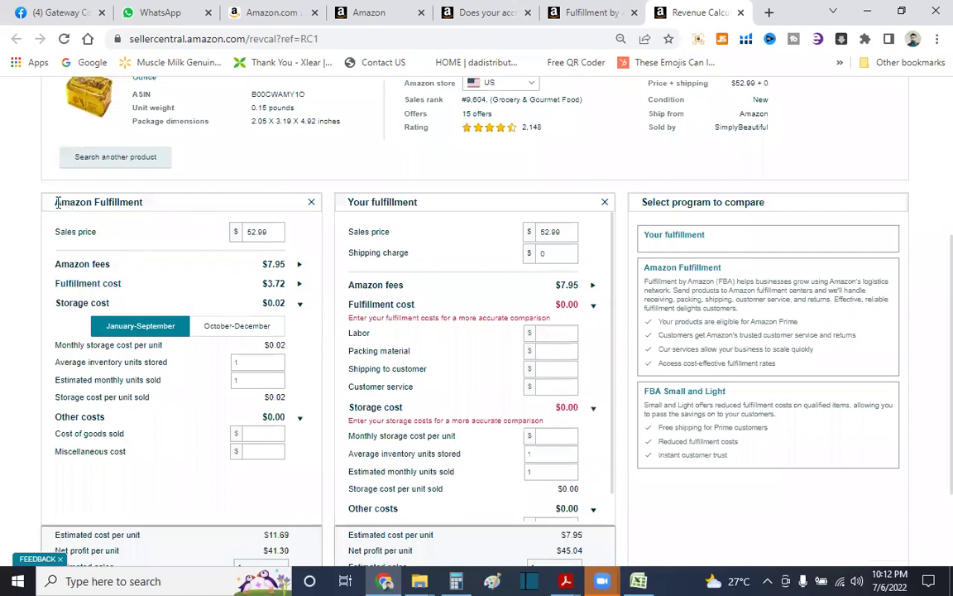
left_click_drag(55, 202, 166, 207)
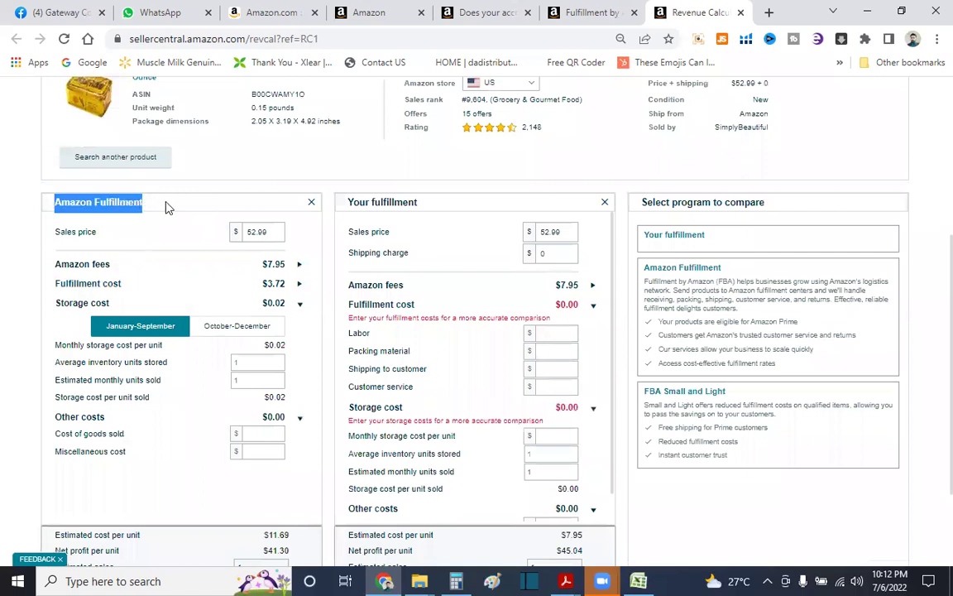
left_click(165, 207)
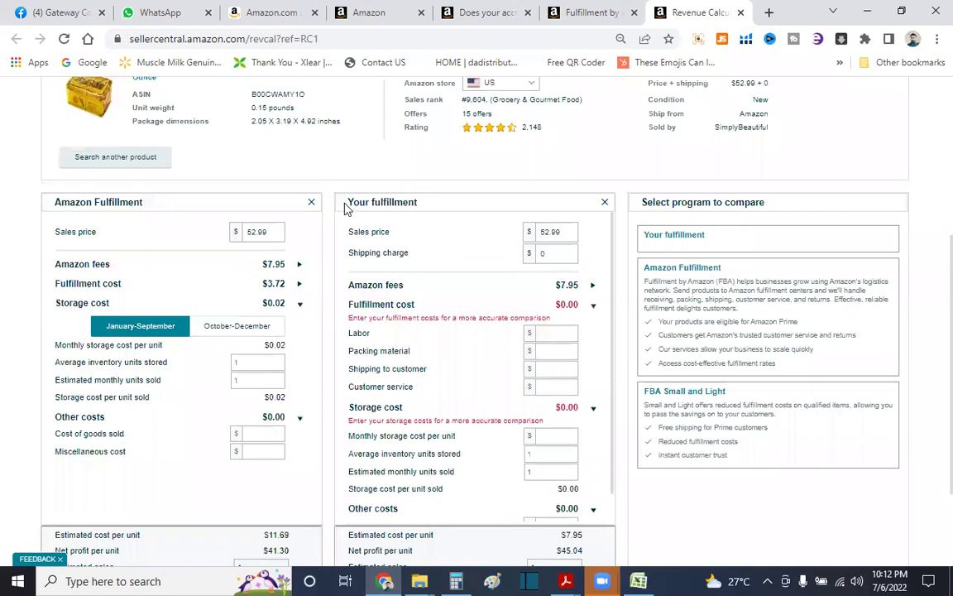
left_click_drag(351, 202, 428, 198)
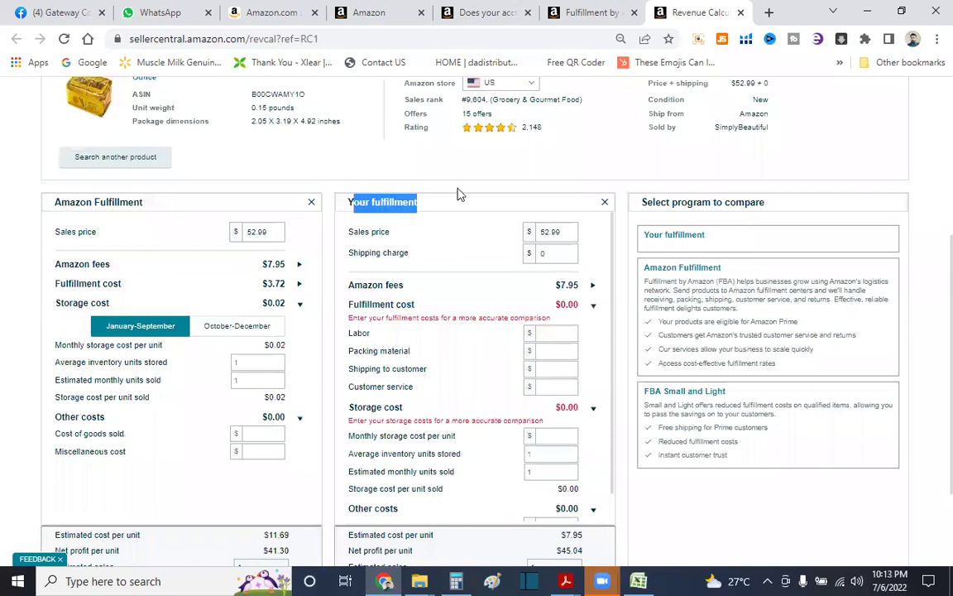
left_click(425, 198)
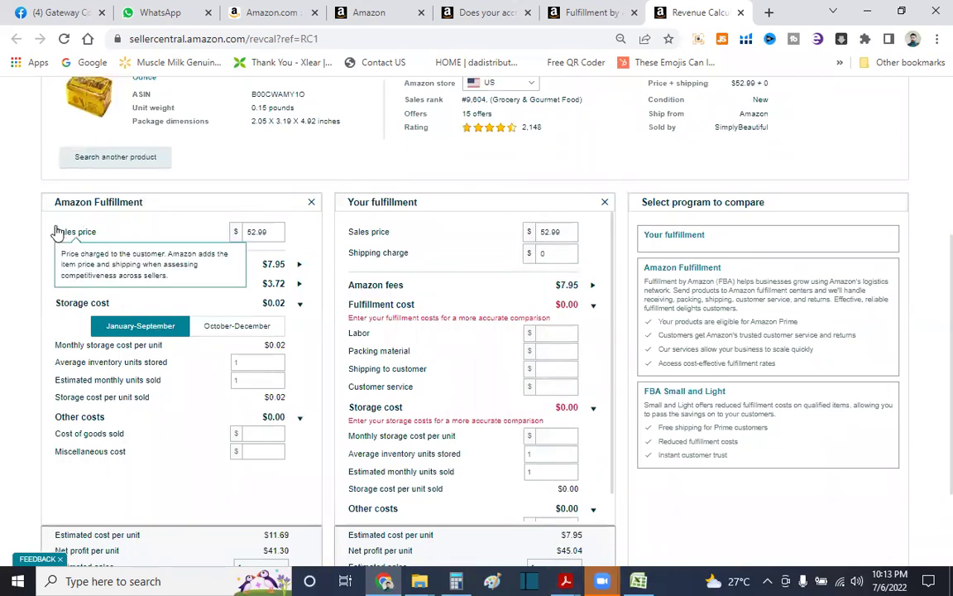
left_click(275, 232)
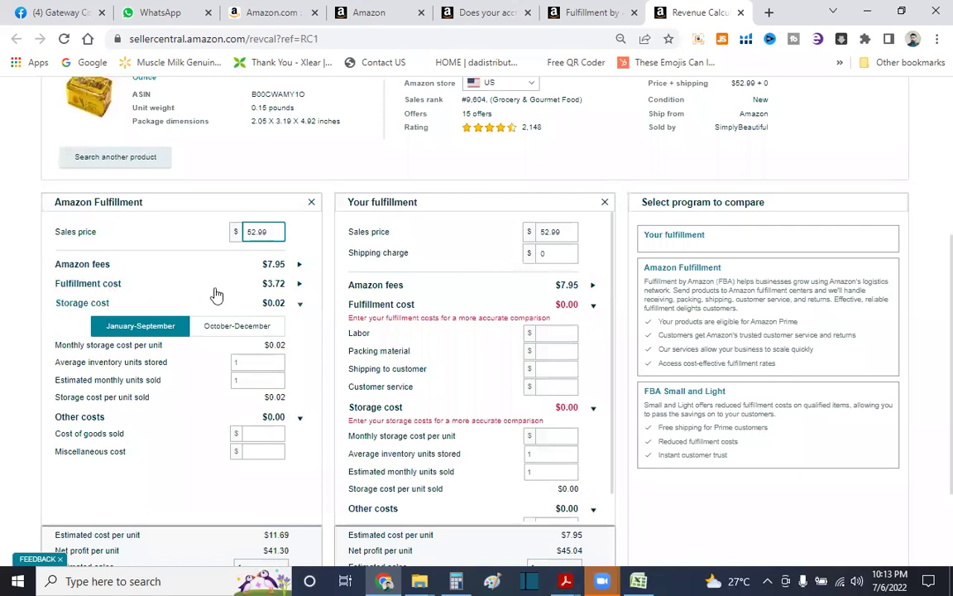
left_click(300, 305)
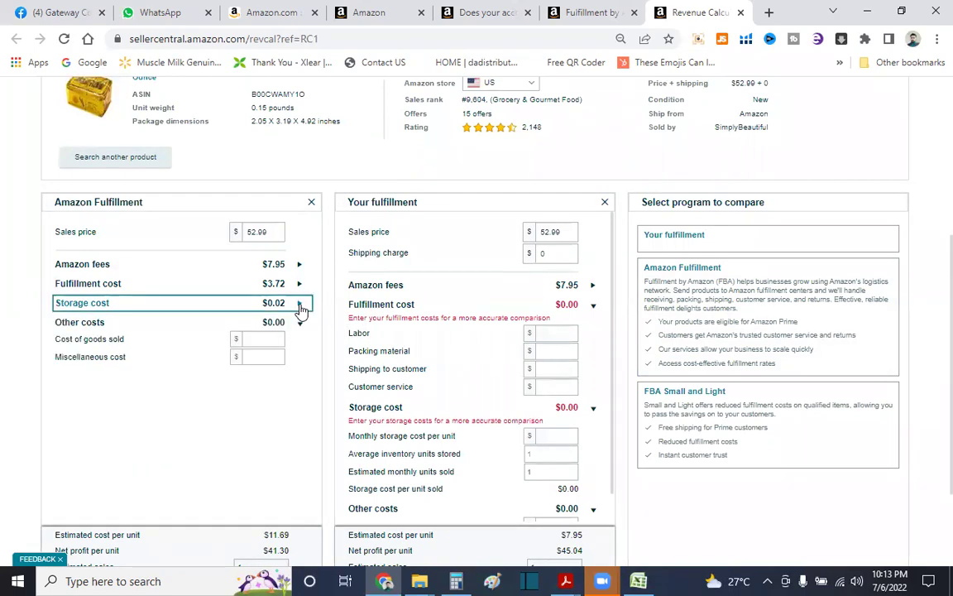
left_click(300, 306)
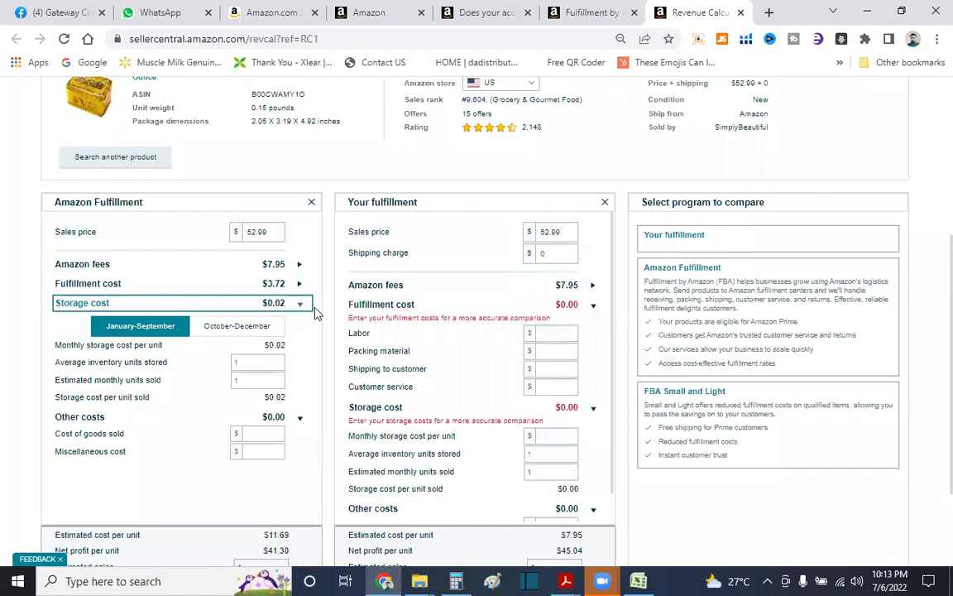
left_click(302, 304)
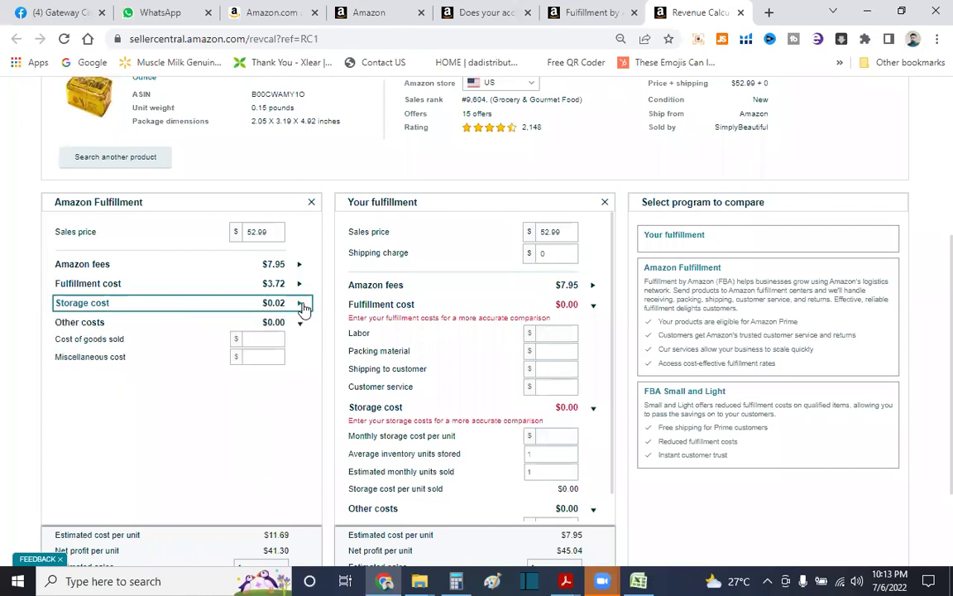
left_click(302, 306)
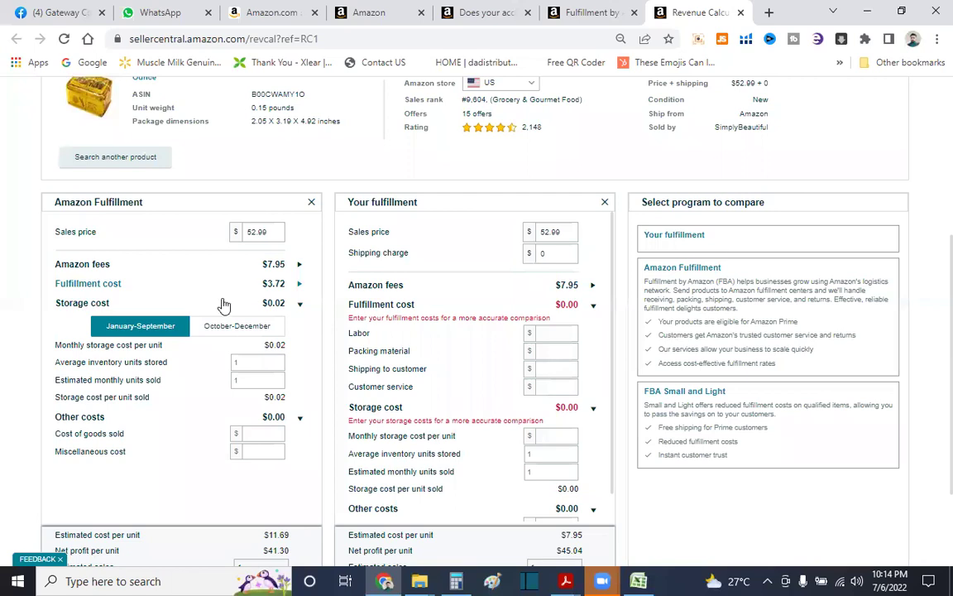
Compare storage rate periods, settling on October–December for $0.04 per unit storage
mouse_move(112, 353)
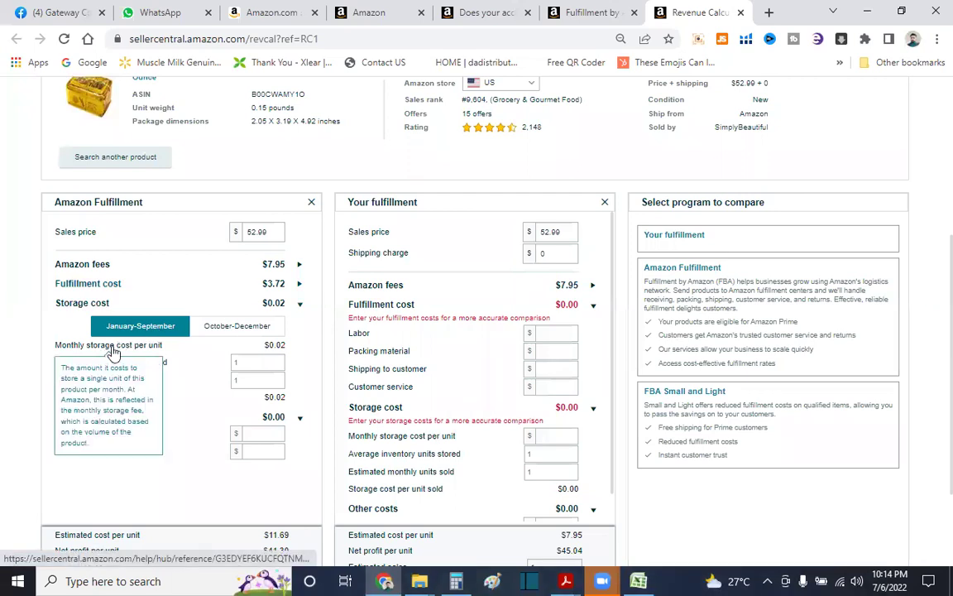
left_click(235, 332)
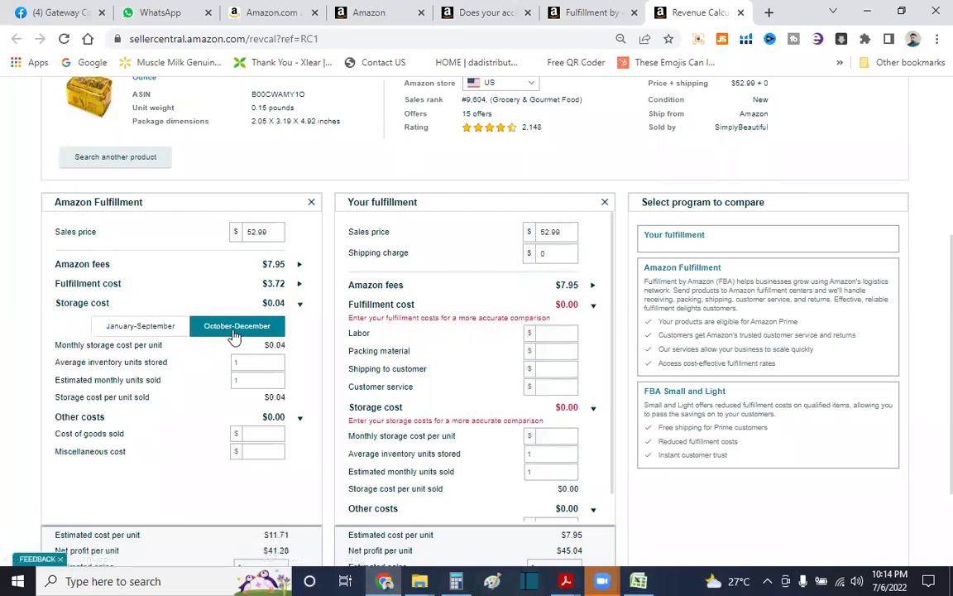
left_click(137, 330)
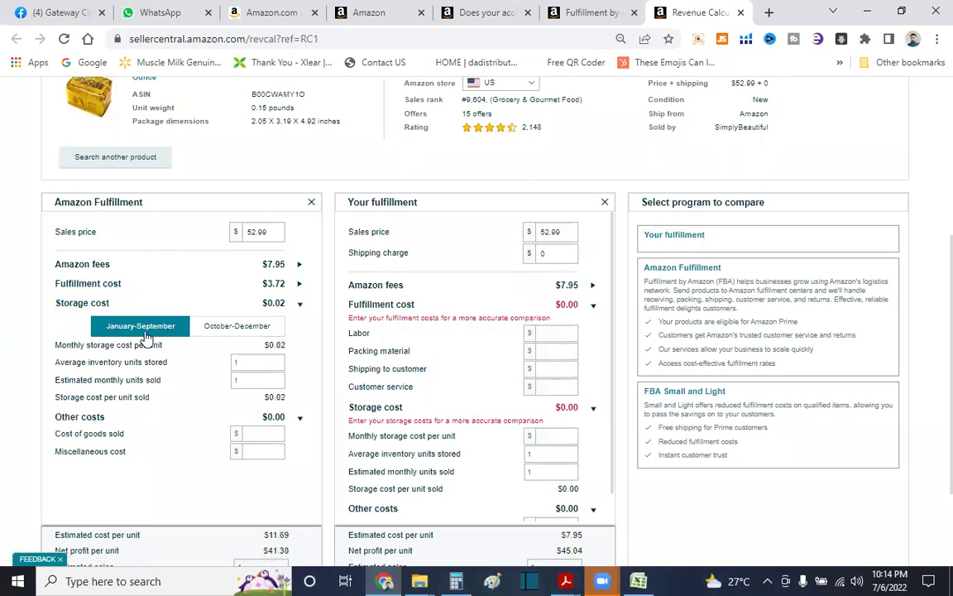
left_click(235, 329)
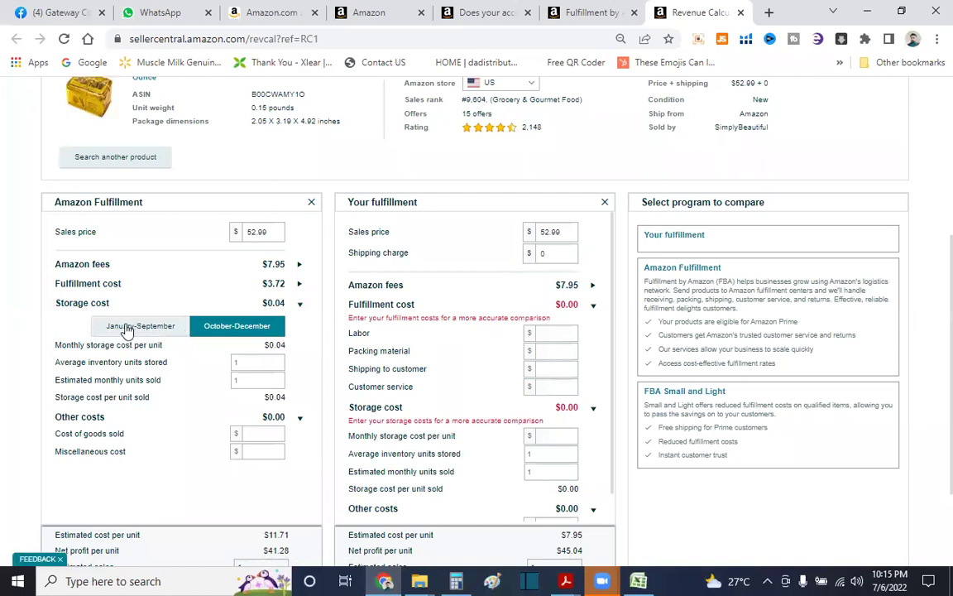
Compare storage periods again, finishing on January–September for $0.02 storage and $41.30 profit
left_click(121, 327)
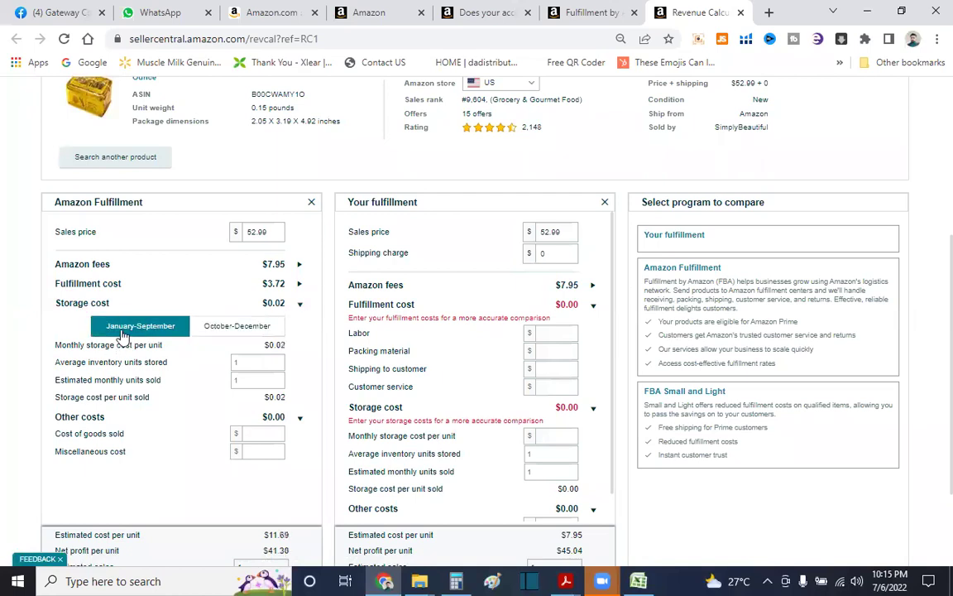
left_click(238, 336)
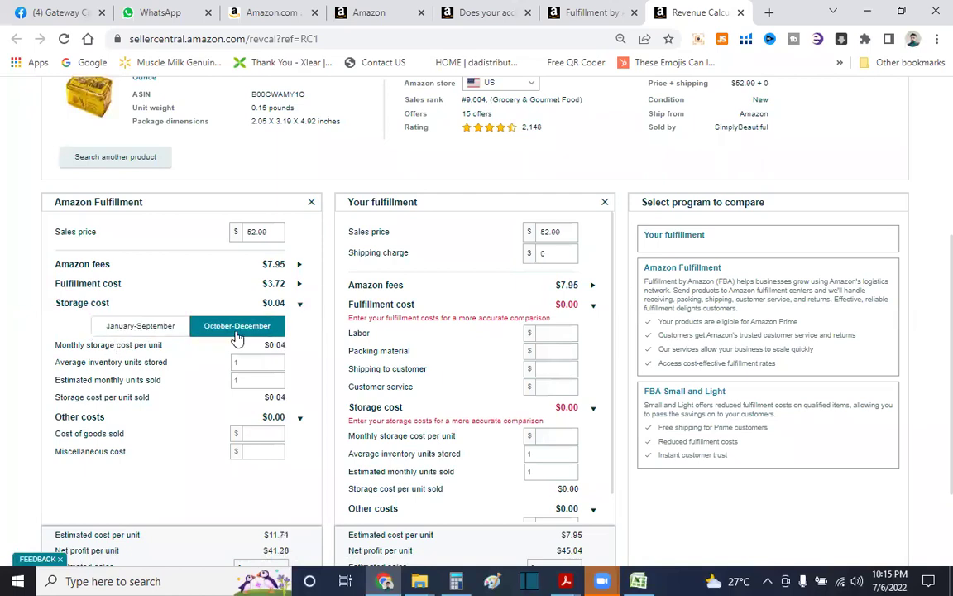
left_click(153, 332)
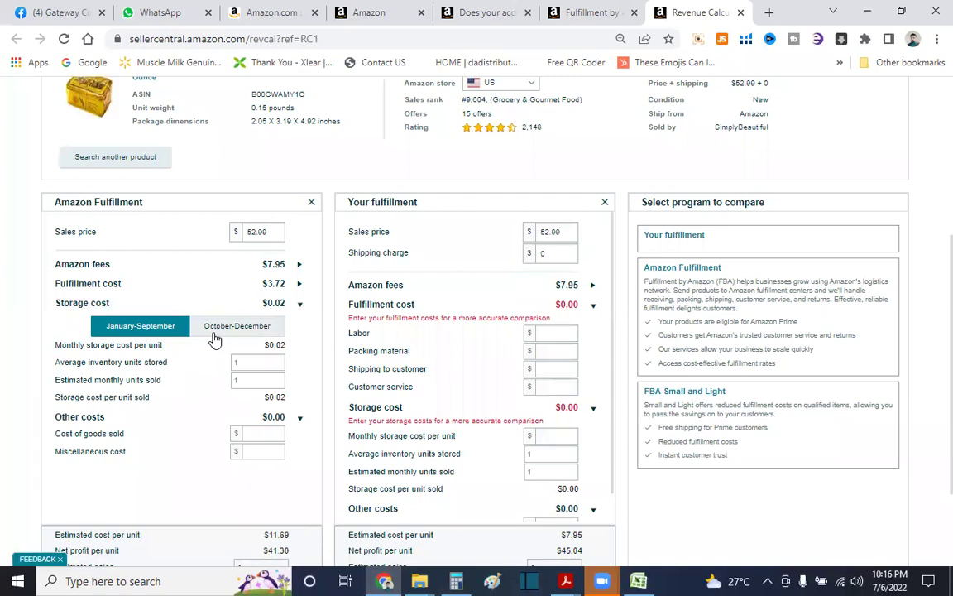
mouse_move(133, 346)
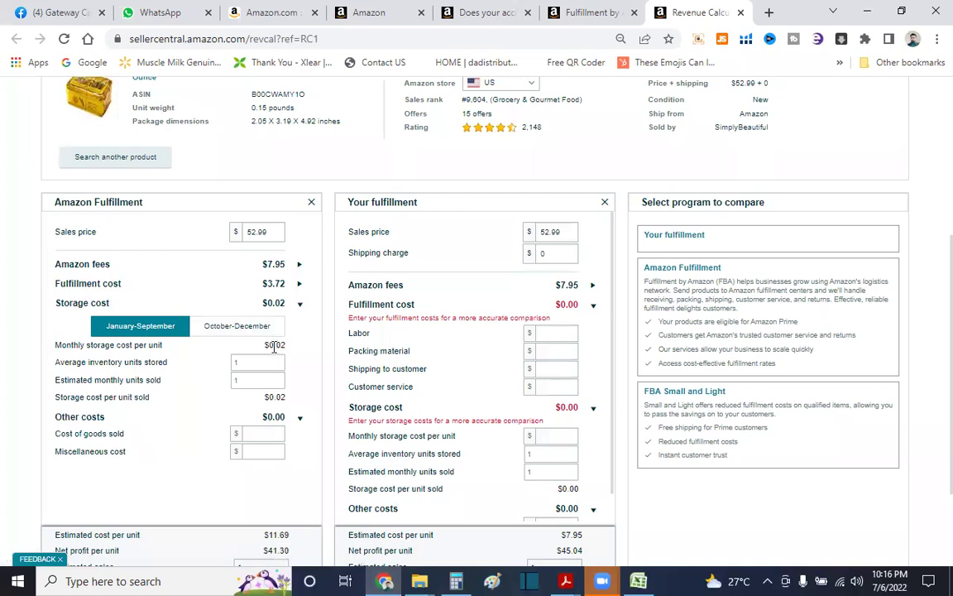
left_click(222, 326)
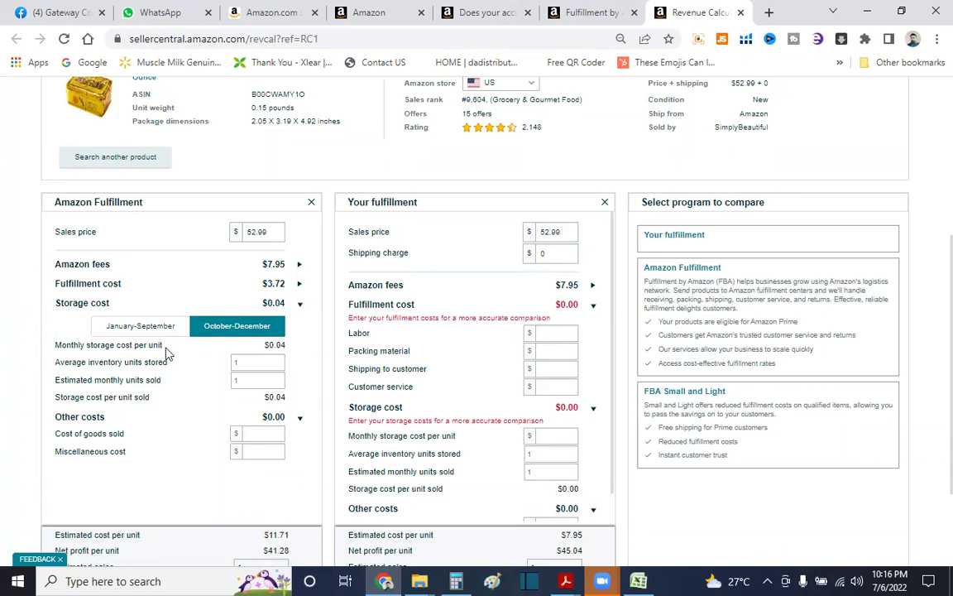
left_click(145, 327)
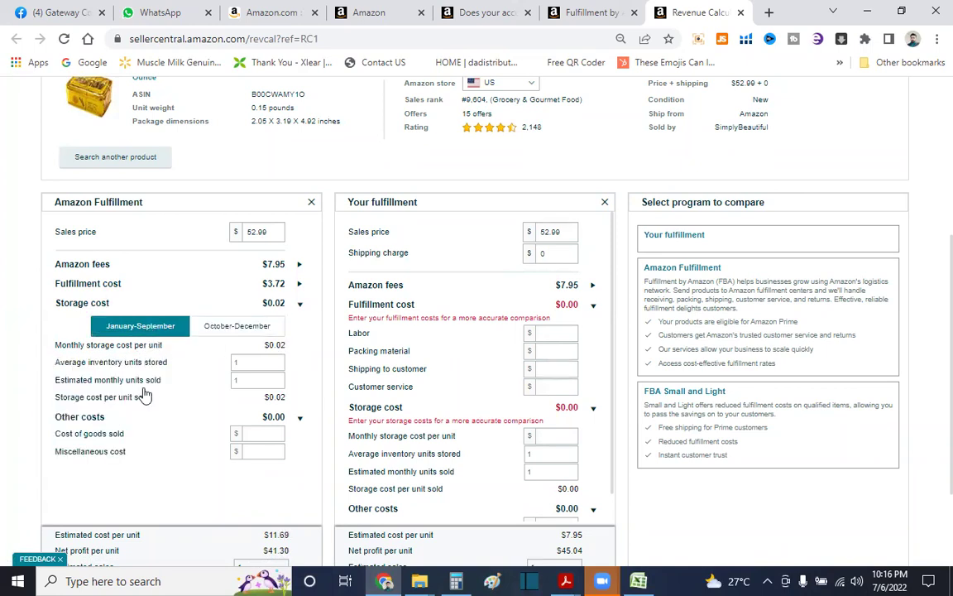
mouse_move(142, 397)
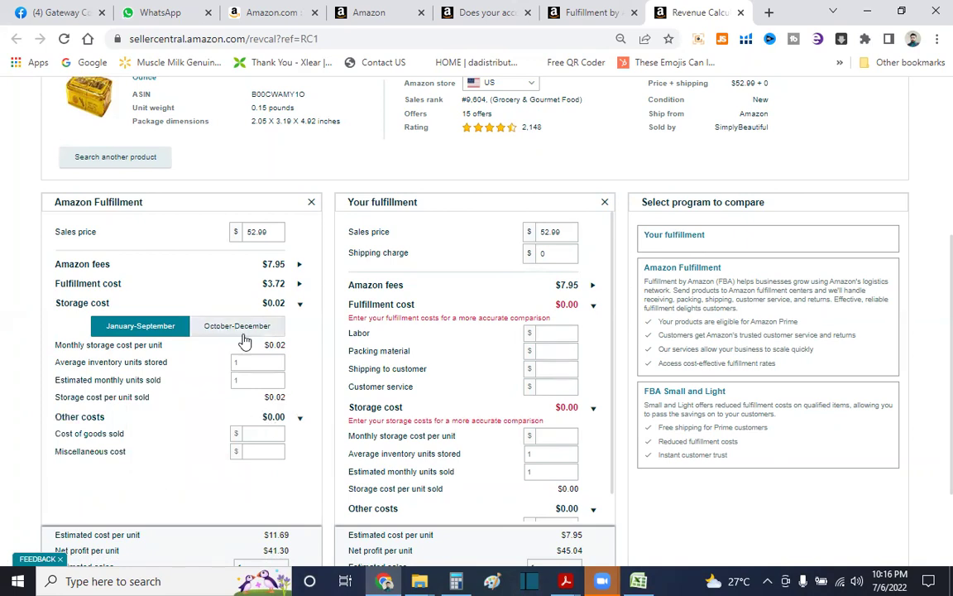
Switch to October–December rates and check the $41.28 net profit and 77.89% margin
scroll(245, 341, "down", 3)
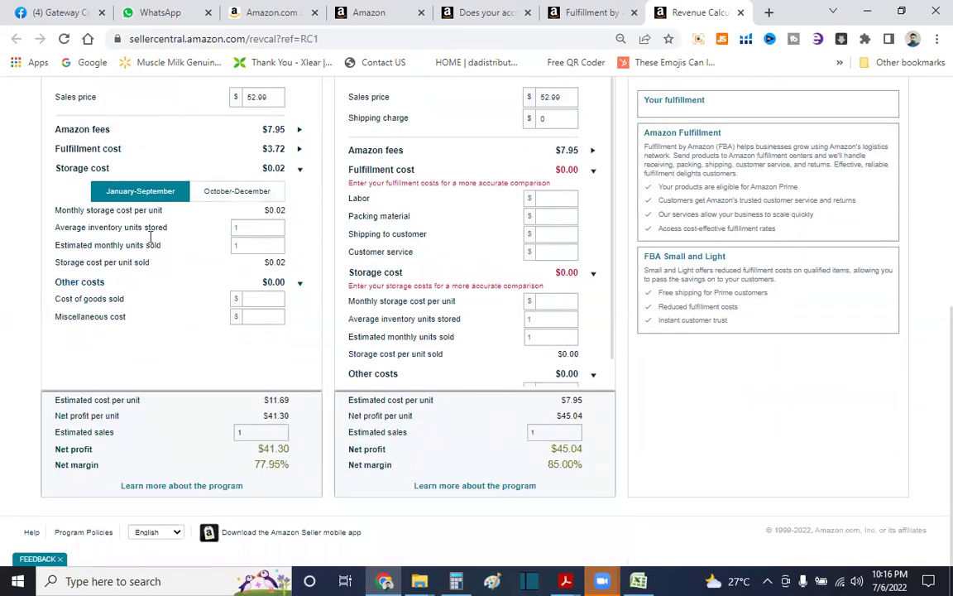
left_click(214, 194)
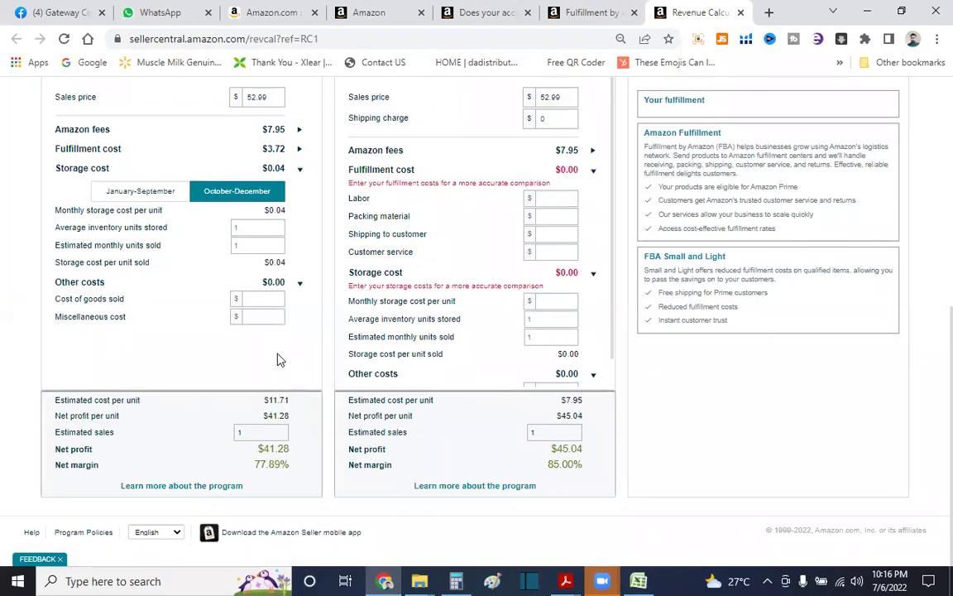
scroll(276, 355, "up", 3)
scroll(273, 379, "down", 2)
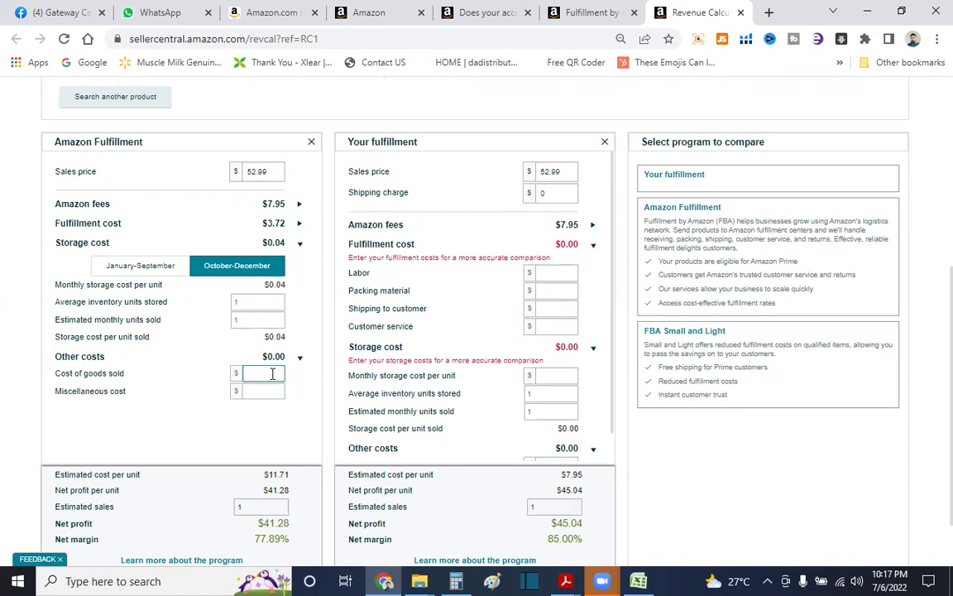
Switch back to January–September rates and highlight the $0.02 monthly storage cost
left_click(130, 268)
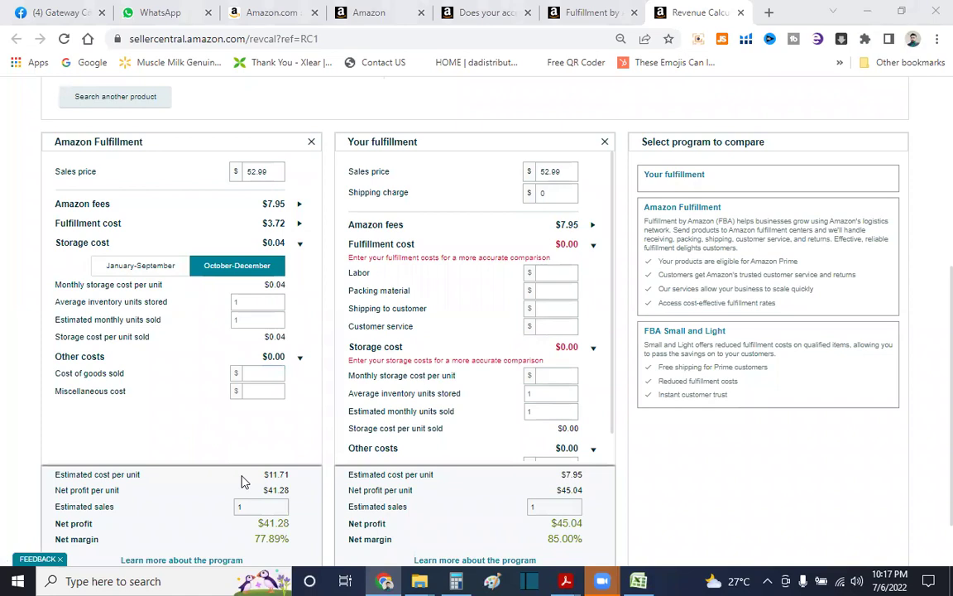
left_click(136, 273)
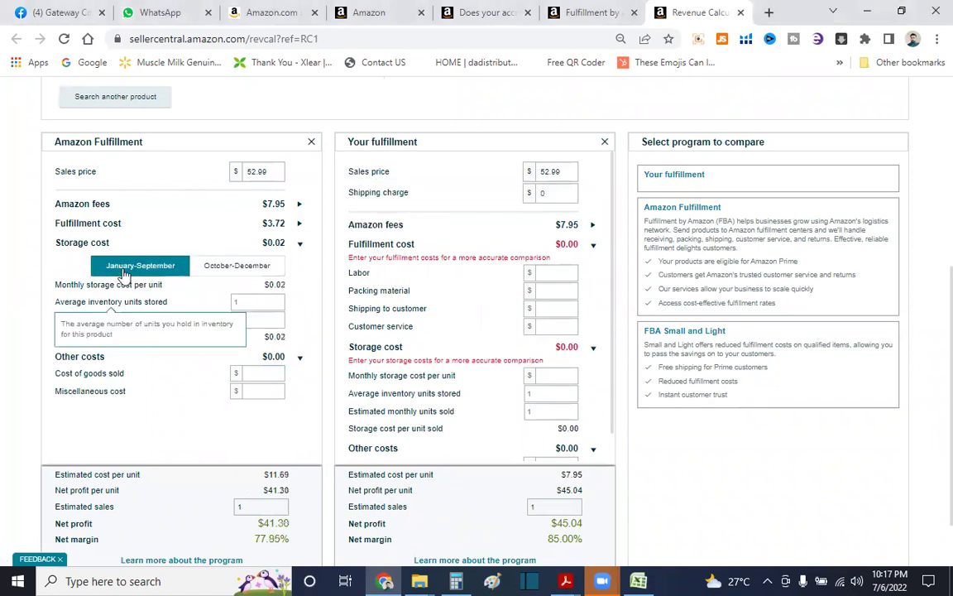
mouse_move(87, 286)
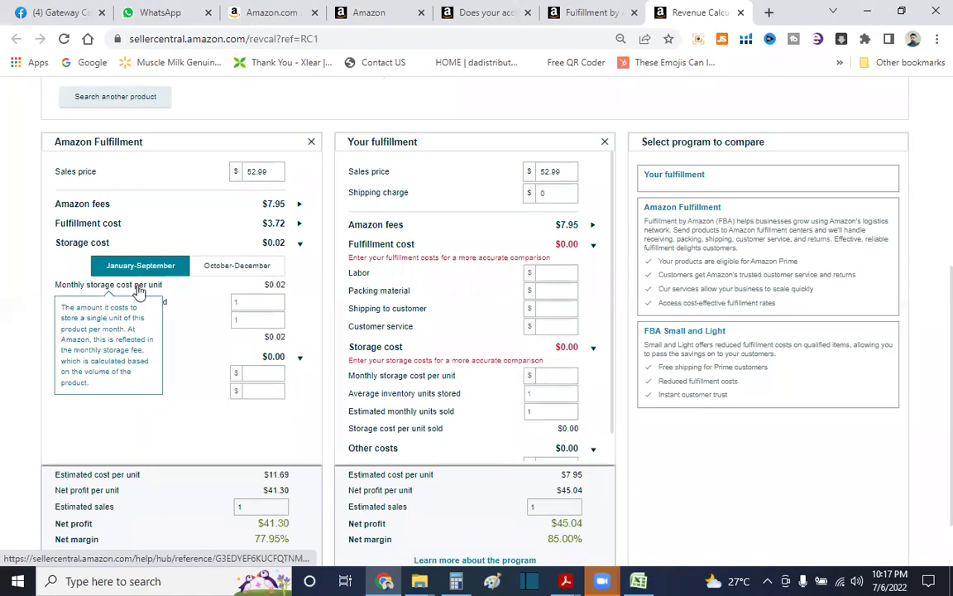
left_click_drag(285, 285, 264, 285)
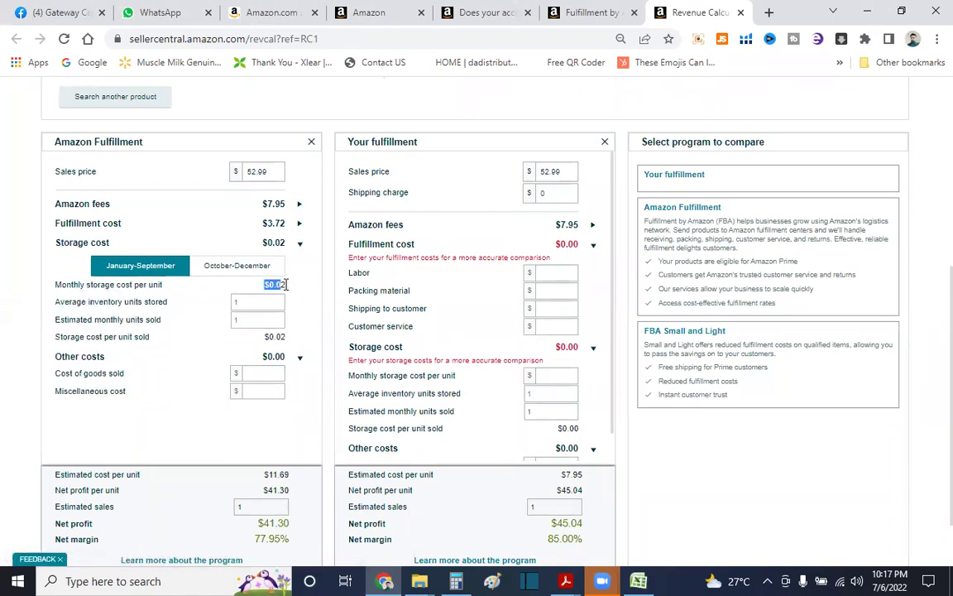
mouse_move(100, 303)
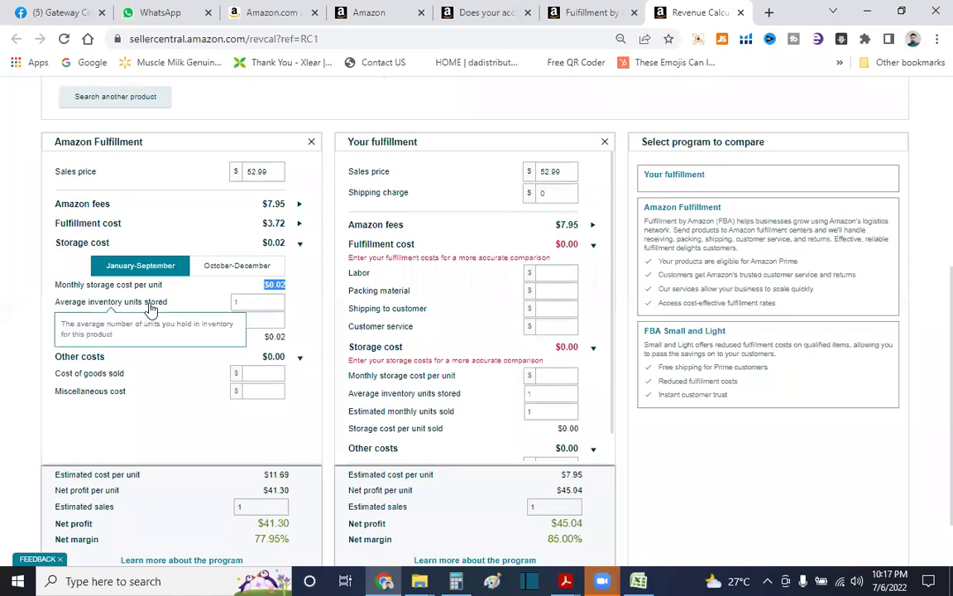
Set average inventory units stored to 30, raising storage cost to $0.46
left_click(255, 301)
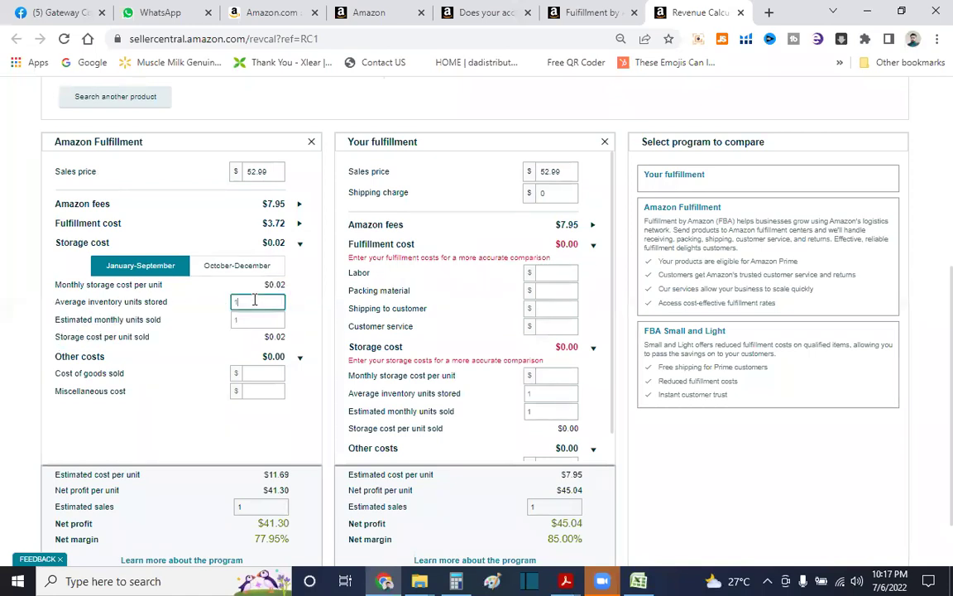
key("BackSpace")
type("30")
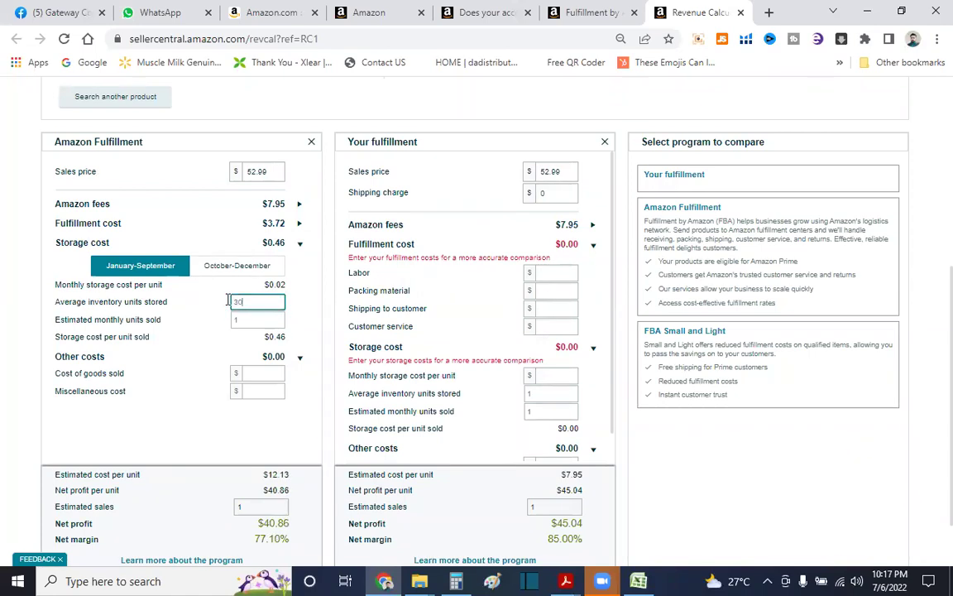
left_click(12, 307)
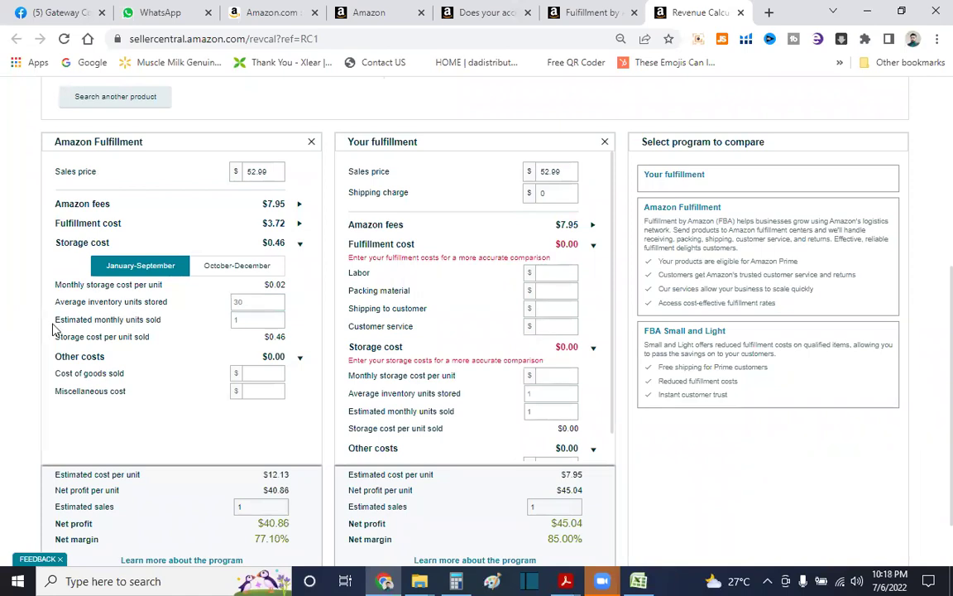
Check the first product's Our Share of Sales in the sourcing spreadsheet, then return to the calculator
left_click(639, 581)
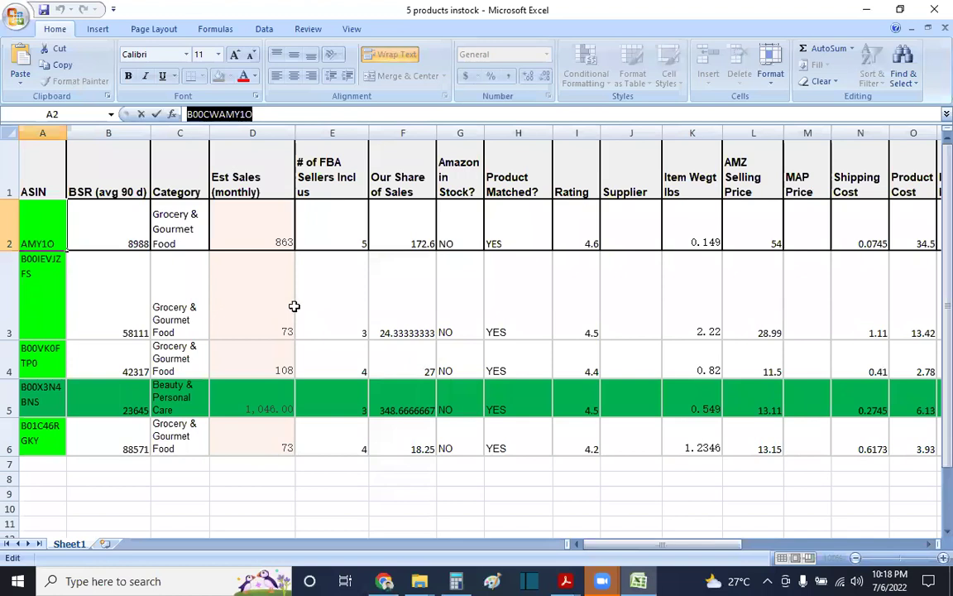
left_click(407, 242)
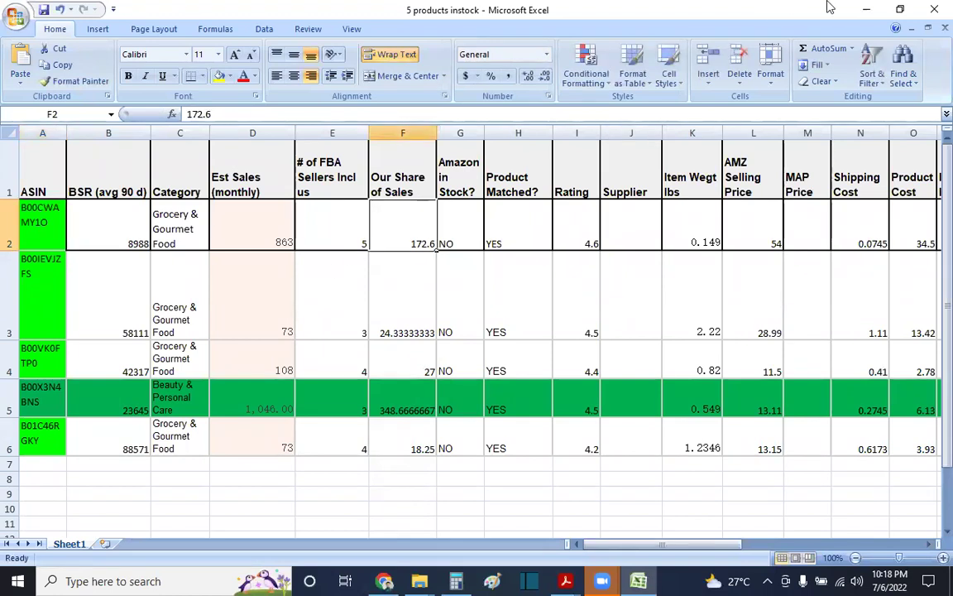
left_click(867, 9)
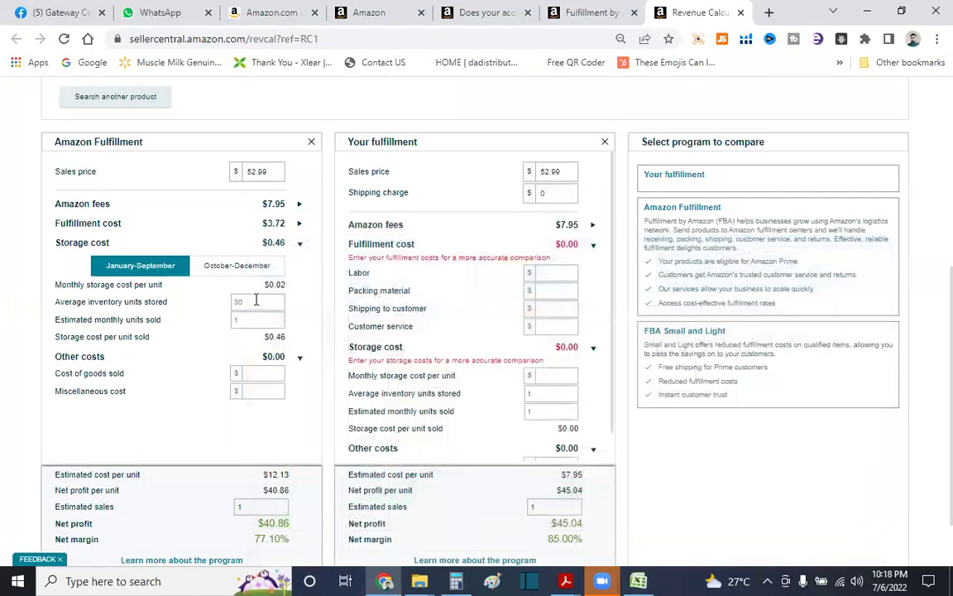
Replace 30 with 172 average inventory units stored, giving $2.66 storage cost and 72.96% margin
left_click(265, 300)
key("BackSpace")
key("BackSpace")
type("172")
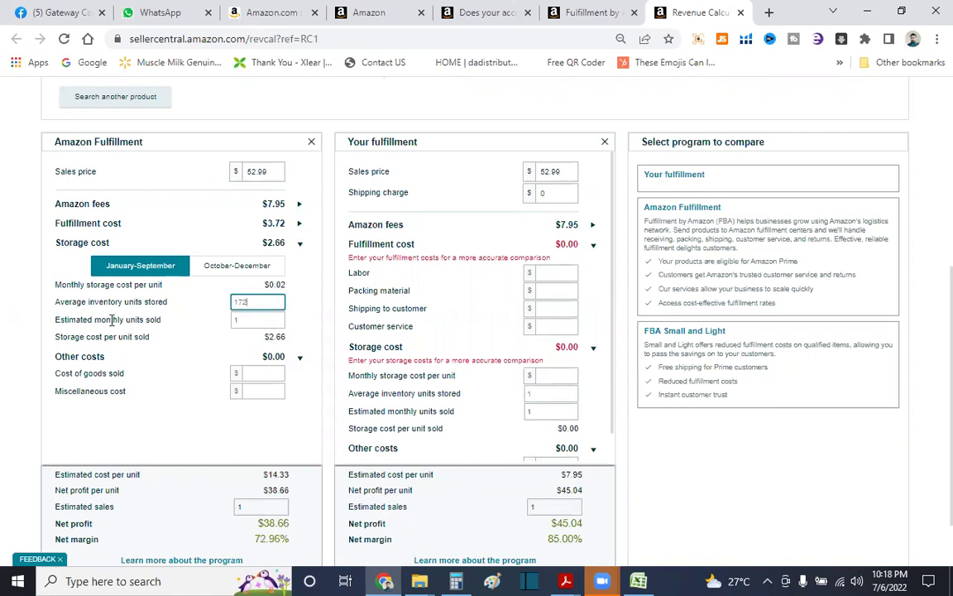
mouse_move(133, 310)
left_click(640, 581)
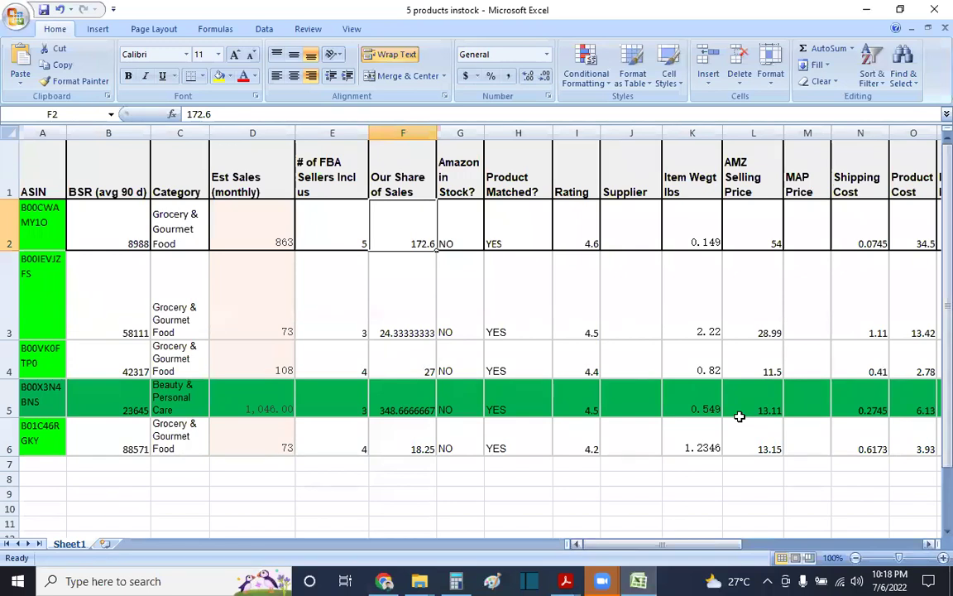
Look up the first product's Order Quantity of 1161 in cell X2
scroll(739, 416, "right", 5)
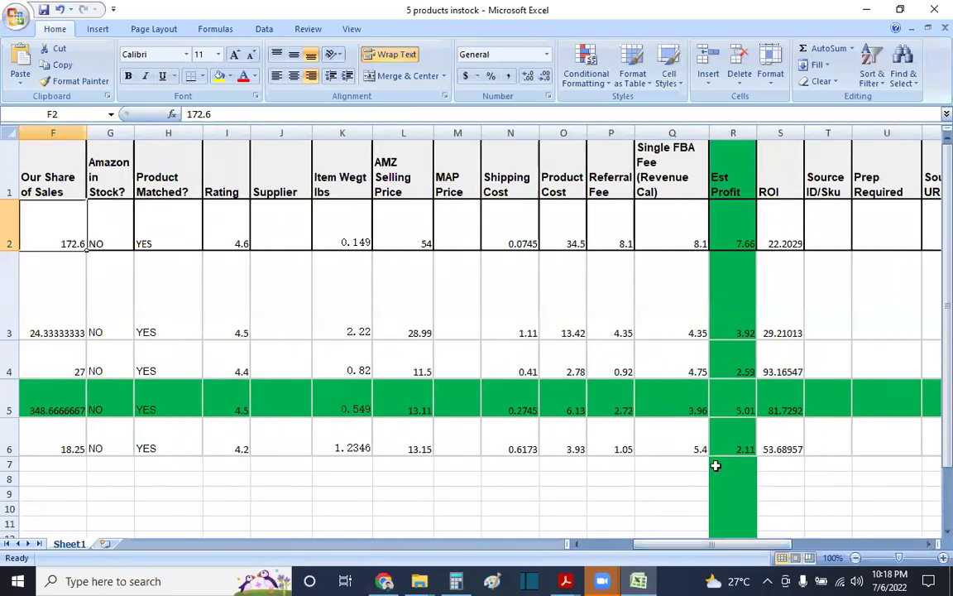
scroll(716, 466, "right", 3)
scroll(716, 466, "left", 3)
scroll(716, 466, "right", 6)
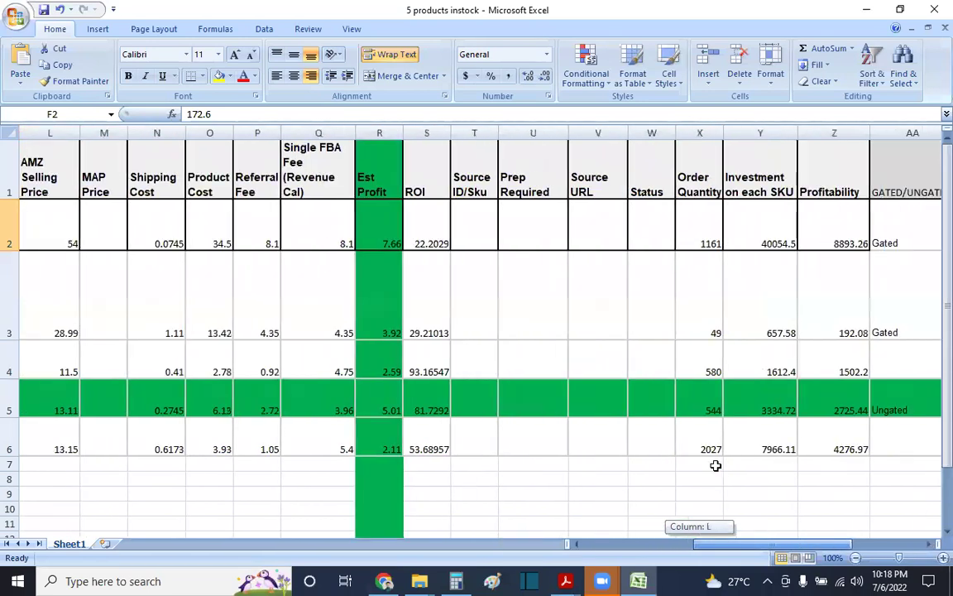
left_click(705, 244)
Enter 1161 as average inventory units stored in the Revenue Calculator, replacing 172
left_click(393, 581)
left_click(272, 302)
key("BackSpace")
key("BackSpace")
key("BackSpace")
type("1161")
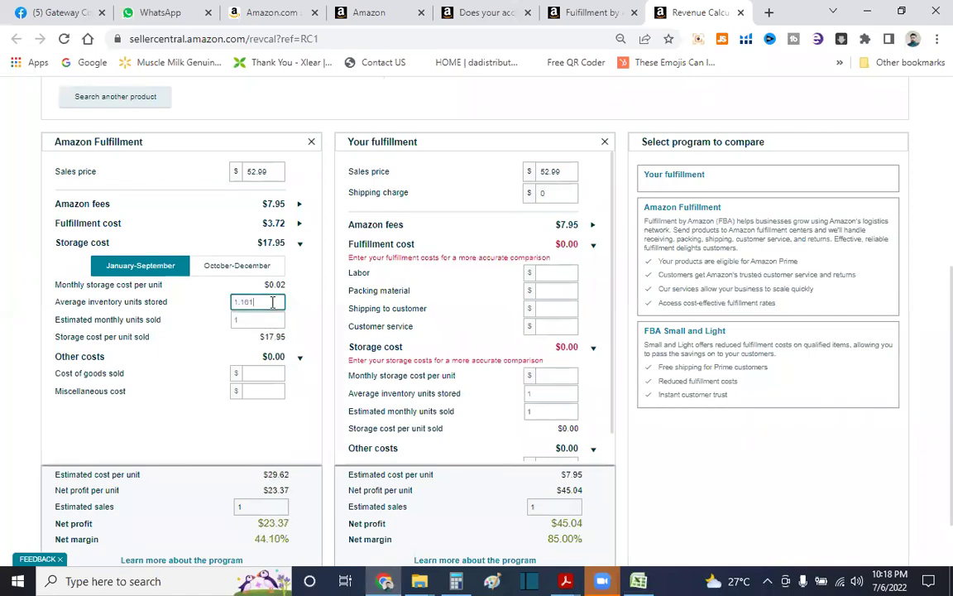
Make estimated monthly units sold 171 and check the $0.10 storage cost per unit sold
left_click(252, 320)
type("71")
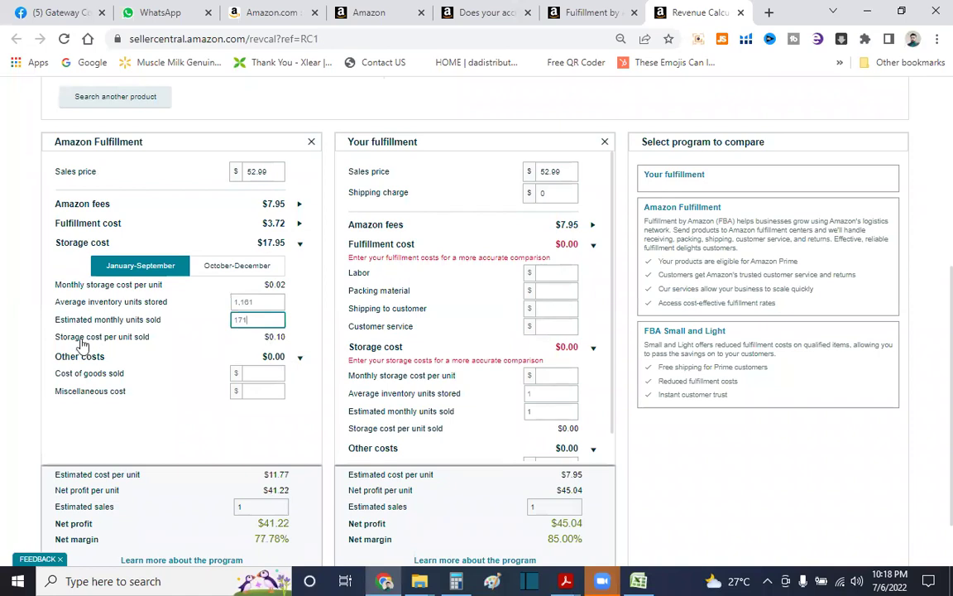
mouse_move(132, 337)
left_click_drag(267, 337, 289, 343)
left_click(187, 404)
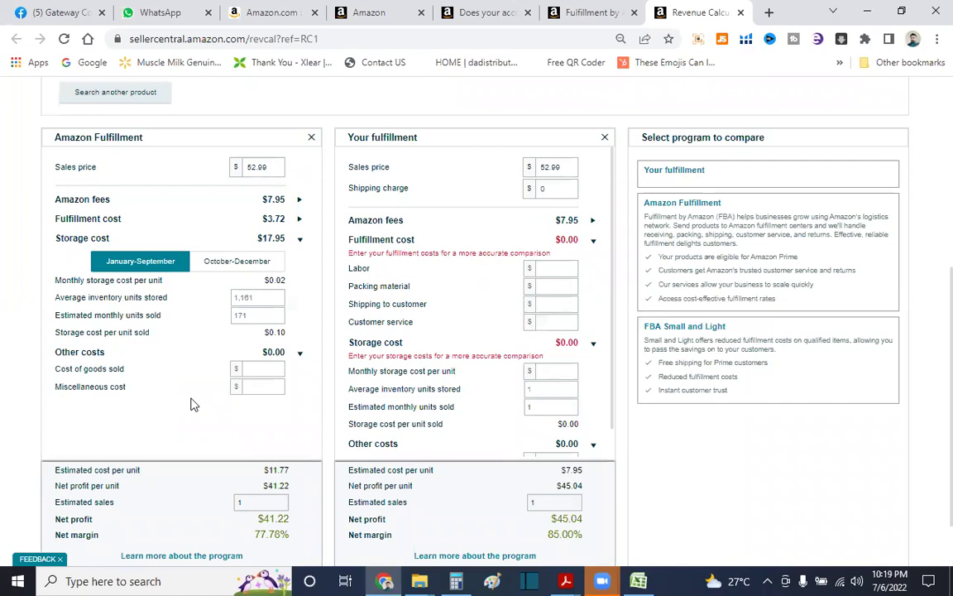
Enter 34.5 as the cost of goods sold
scroll(191, 403, "down", 1)
double_click(114, 299)
left_click(85, 300)
triple_click(136, 300)
left_click(207, 306)
left_click(252, 298)
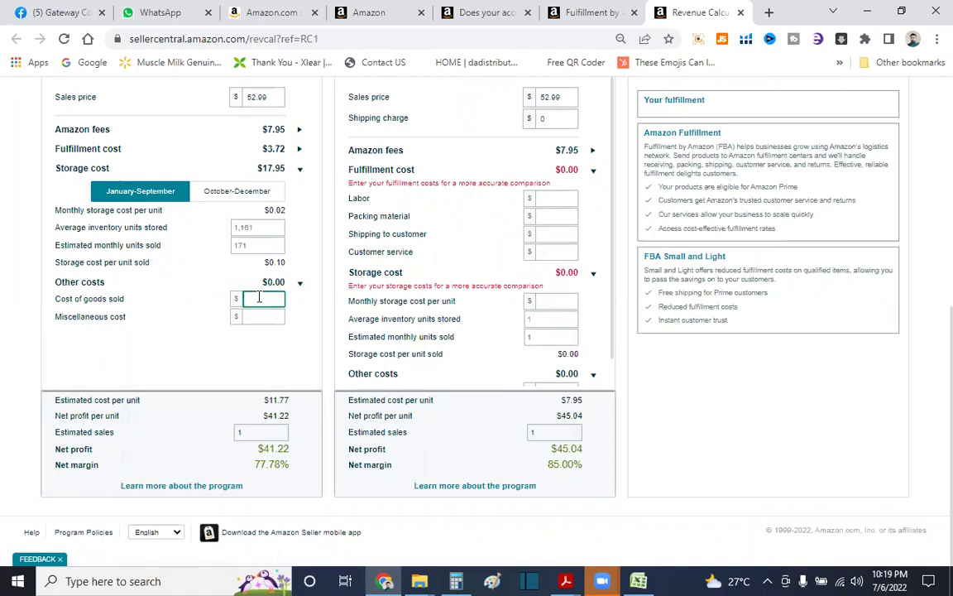
type("34.5")
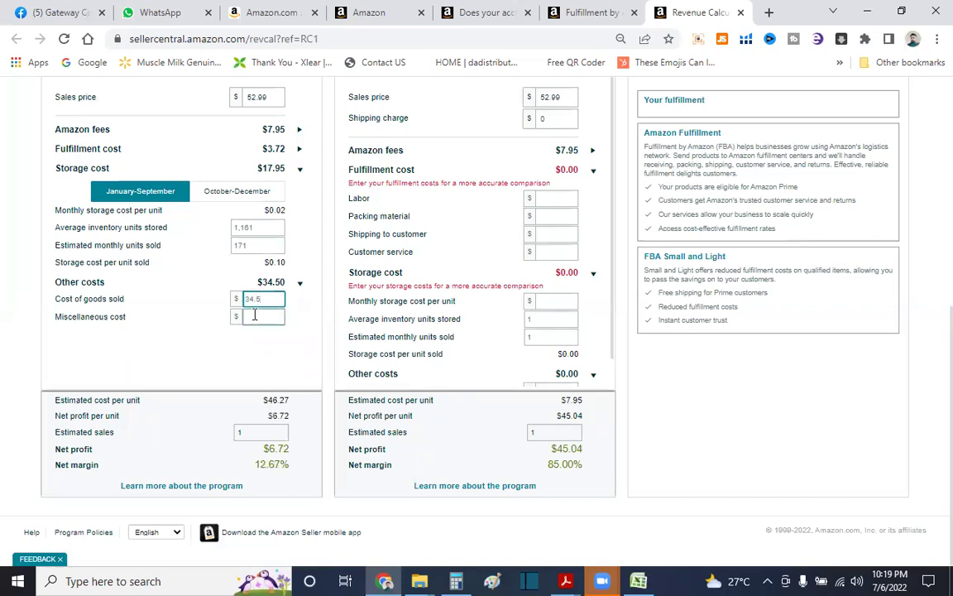
left_click(254, 315)
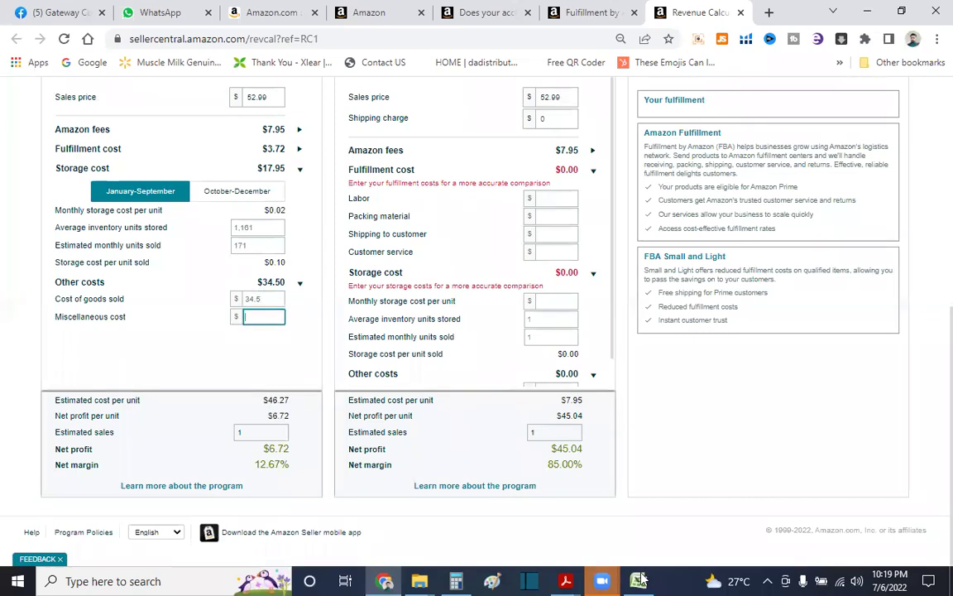
Look up the first product's Shipping Cost of 0.0745 in the sourcing spreadsheet
left_click(642, 581)
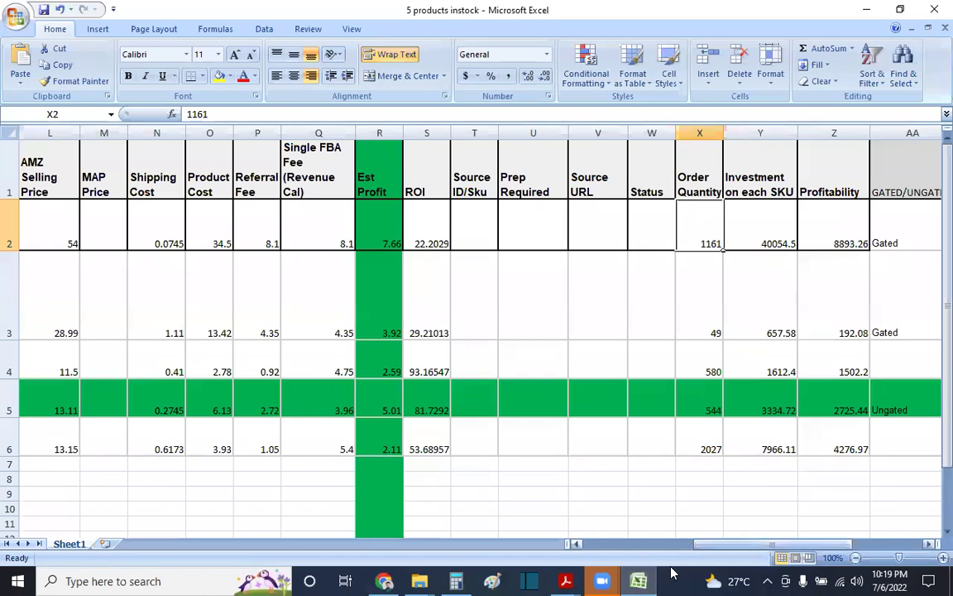
scroll(672, 572, "left", 5)
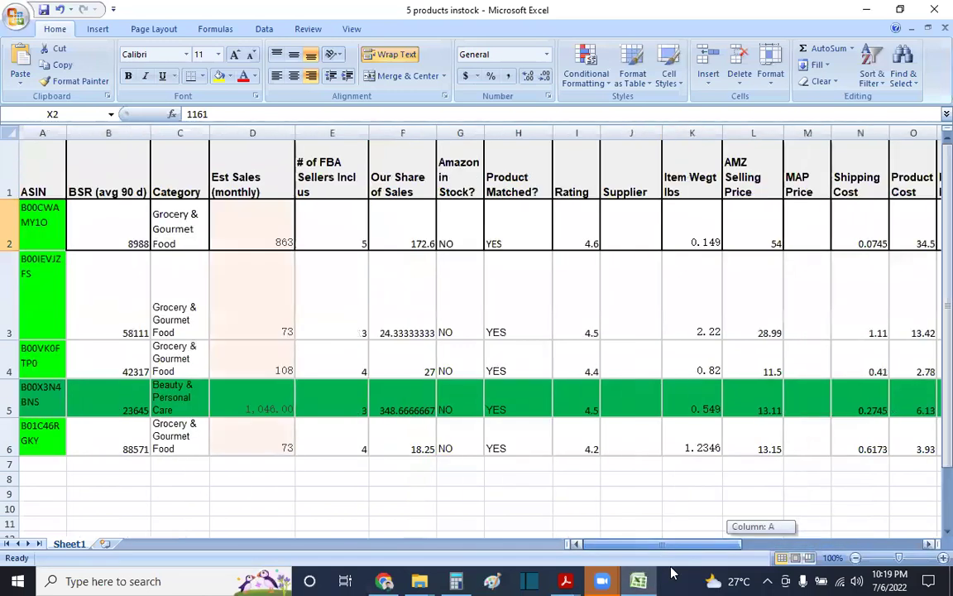
scroll(672, 572, "right", 3)
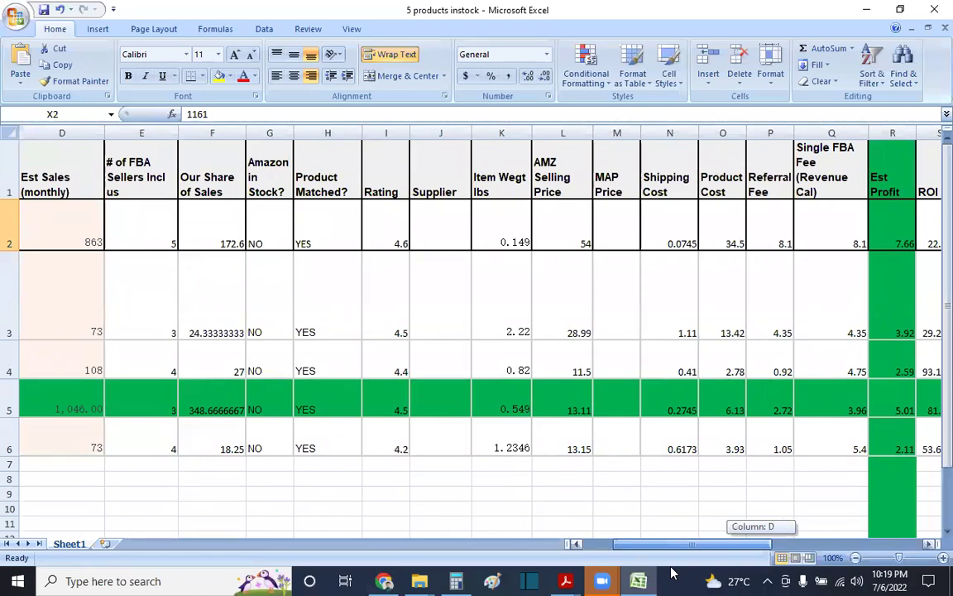
left_click(677, 238)
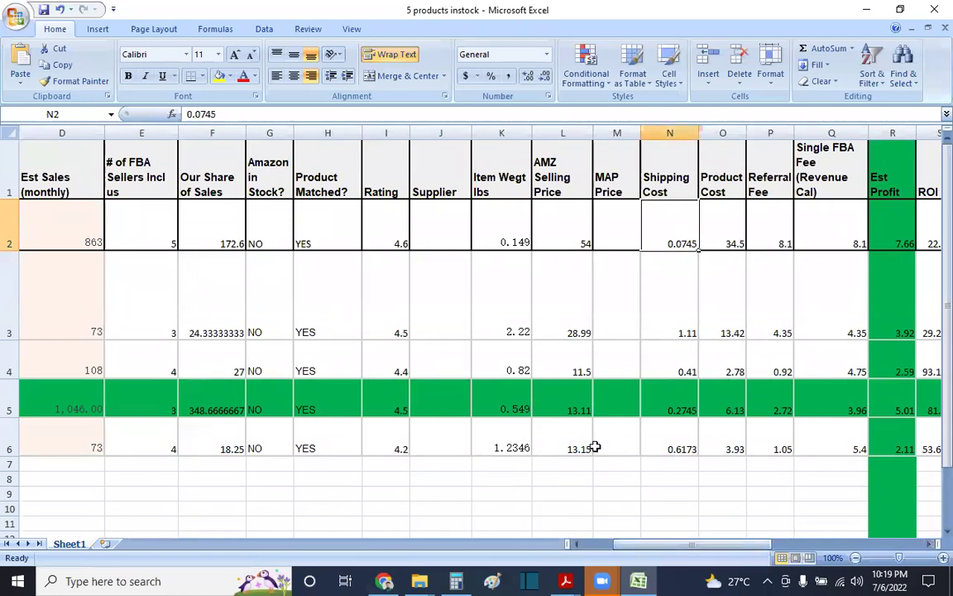
left_click(384, 580)
Enter 0.07 as the miscellaneous cost, leaving $6.65 net profit at 12.54% margin
left_click(263, 318)
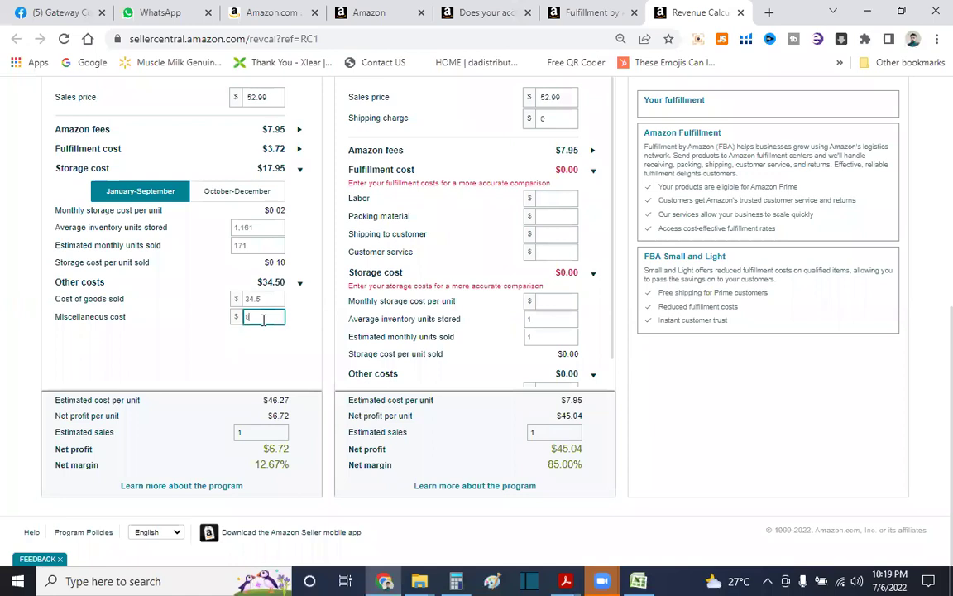
type("0.01")
key("BackSpace")
key("BackSpace")
key("BackSpace")
key("BackSpace")
key("BackSpace")
type("7")
key("BackSpace")
type("0.07")
left_click(28, 303)
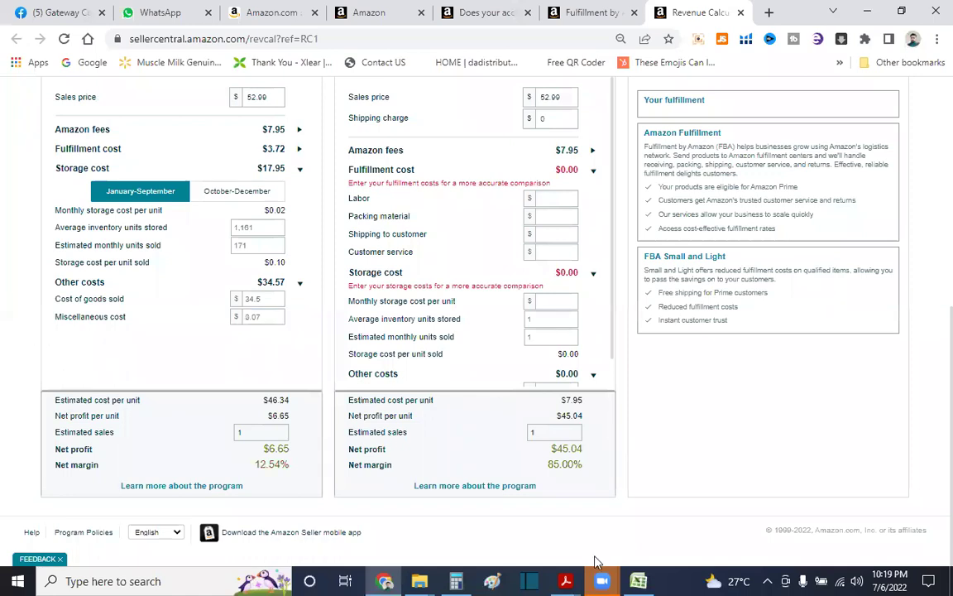
key("alt+Tab")
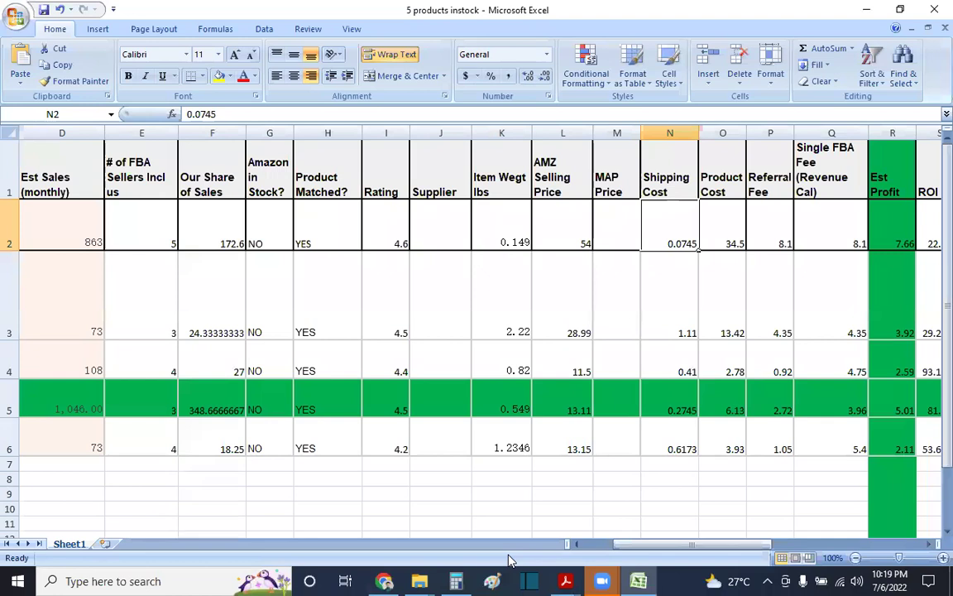
Review the $46.34 estimated cost per unit and $6.65 net profit per unit
left_click(391, 581)
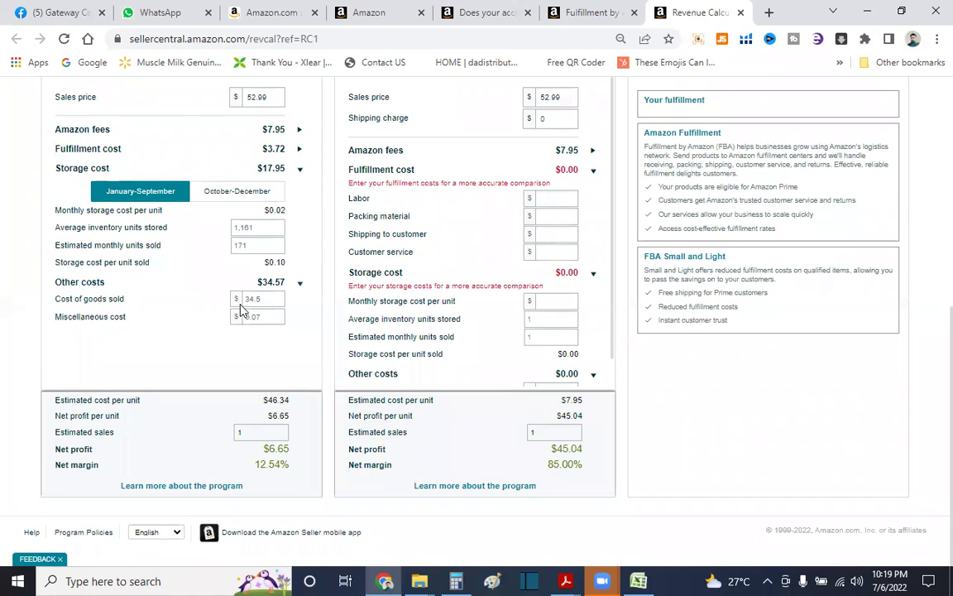
left_click_drag(94, 399, 202, 404)
left_click(283, 403)
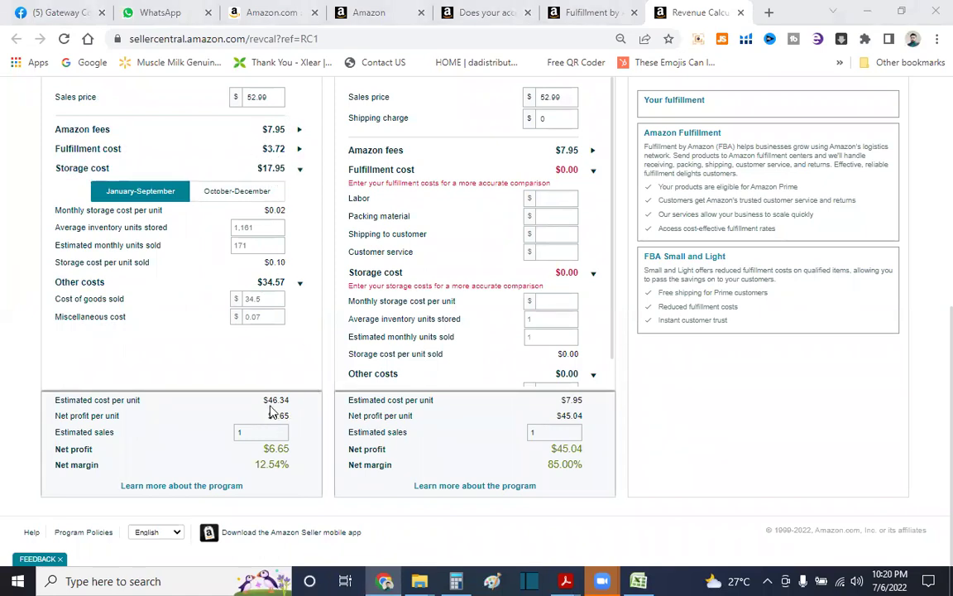
left_click_drag(266, 397, 289, 398)
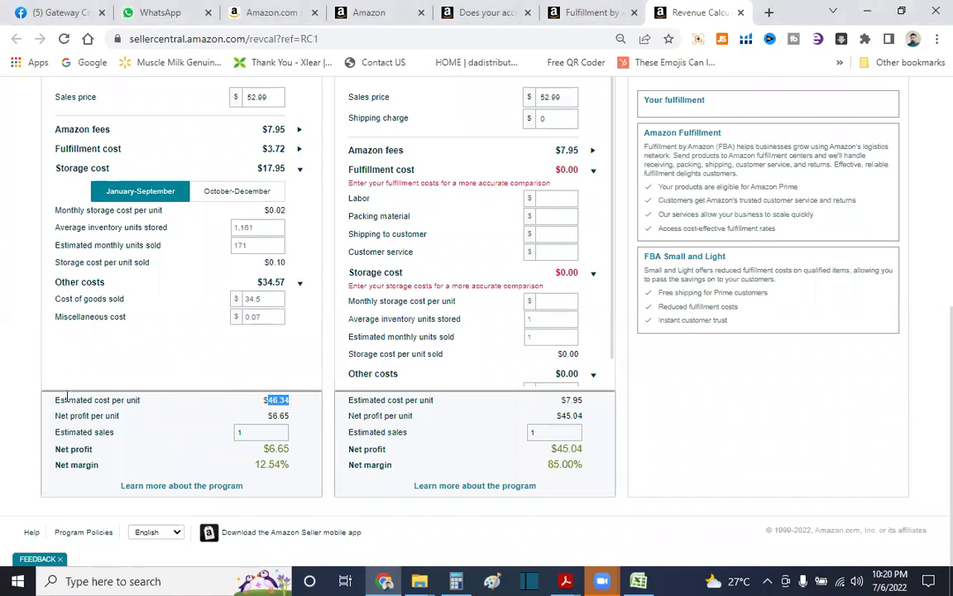
left_click(31, 398)
left_click_drag(62, 416, 134, 424)
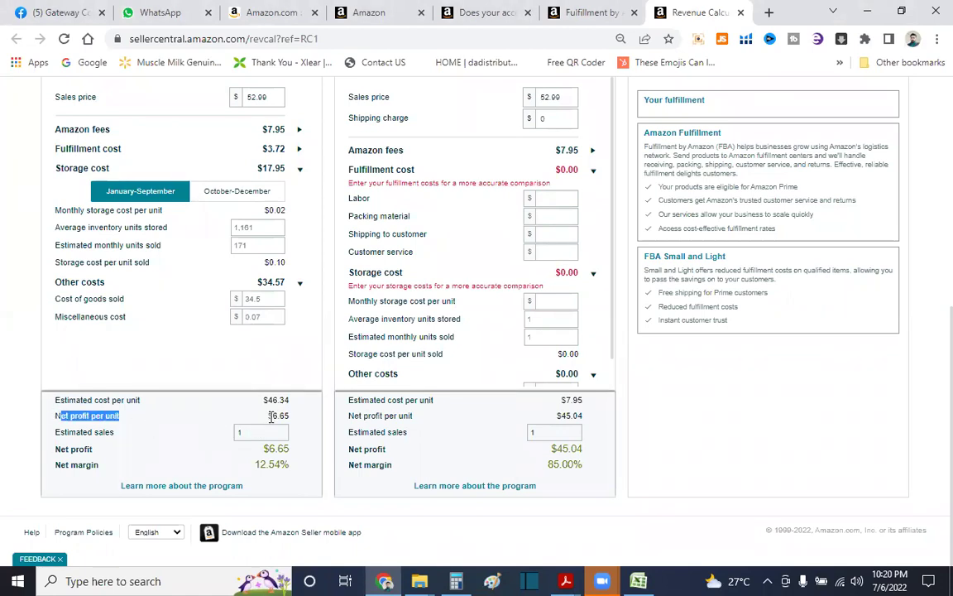
left_click_drag(268, 416, 292, 418)
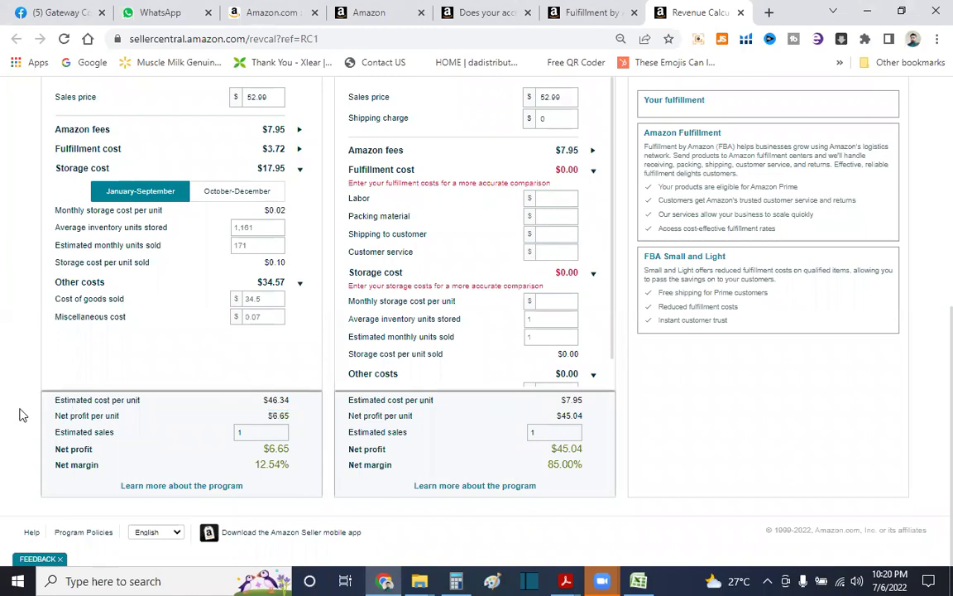
Set Amazon Fulfillment estimated sales to 172 and verify $1,142.95 net profit at 12.54% margin
left_click(265, 433)
type("72")
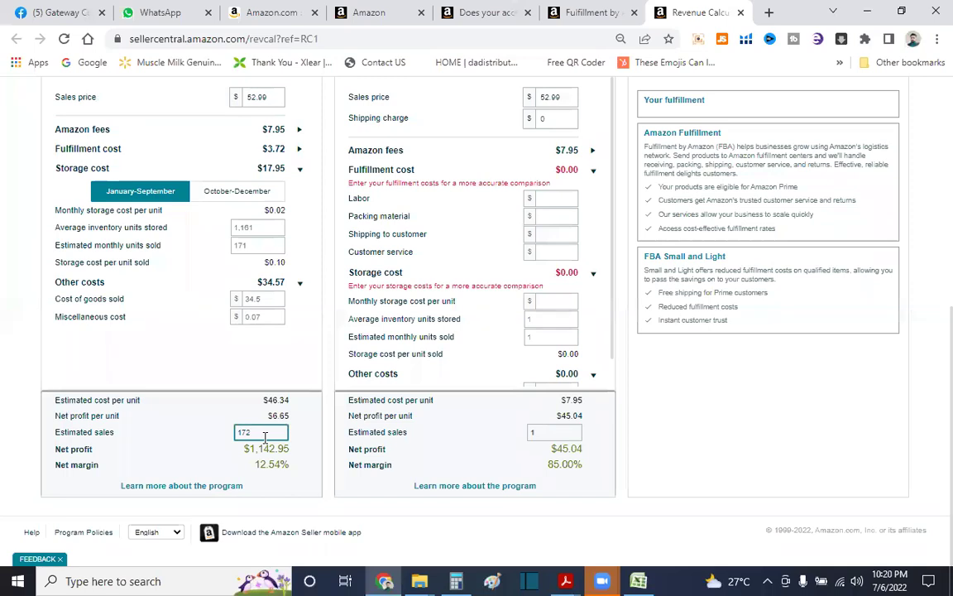
left_click(685, 398)
left_click_drag(246, 448, 291, 449)
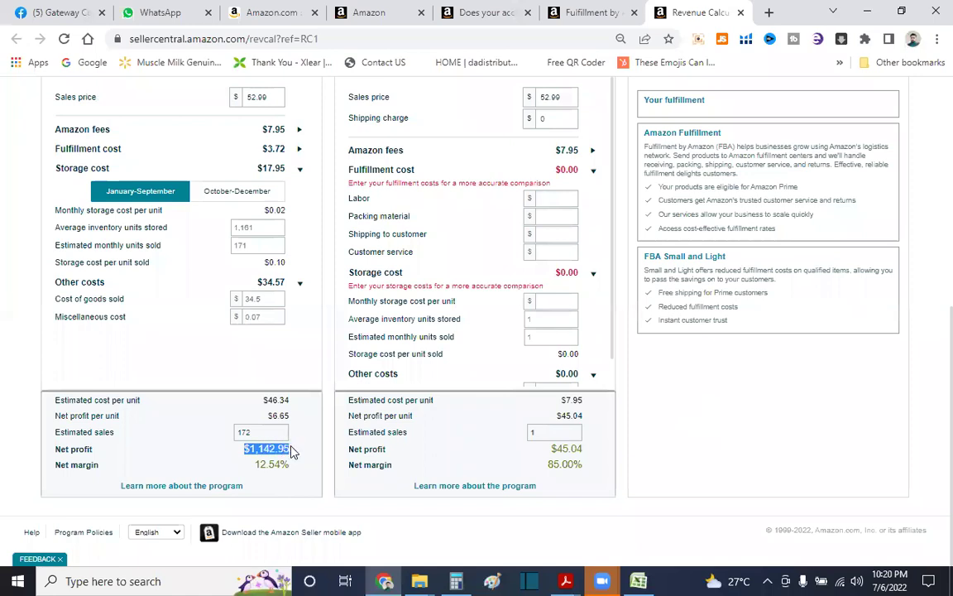
left_click(4, 359)
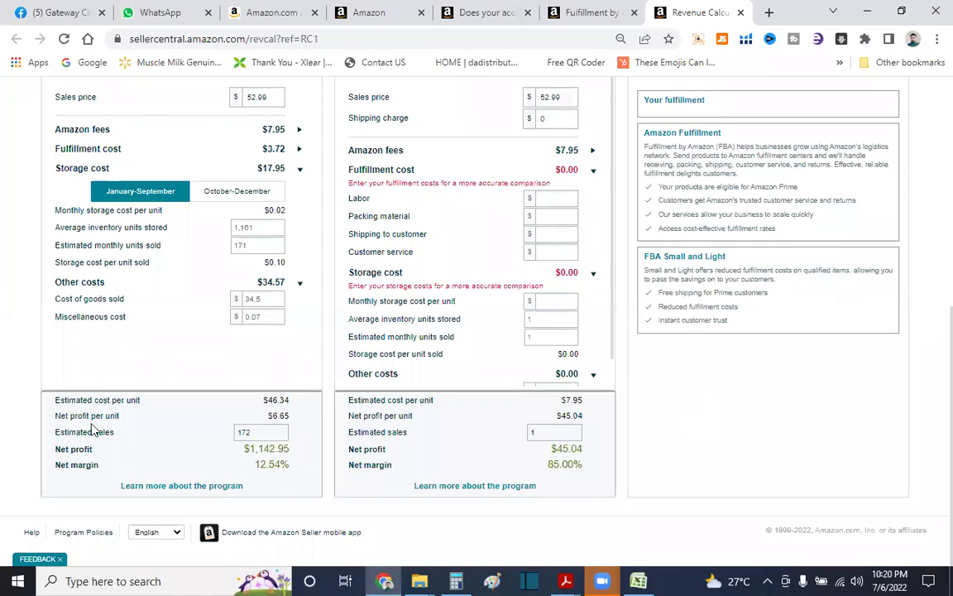
left_click_drag(259, 464, 292, 466)
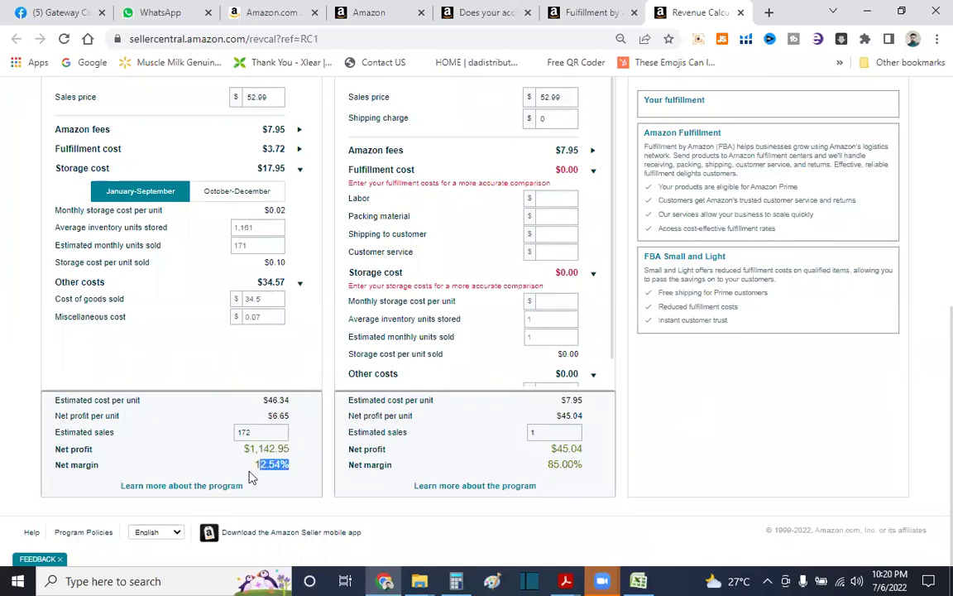
left_click(21, 416)
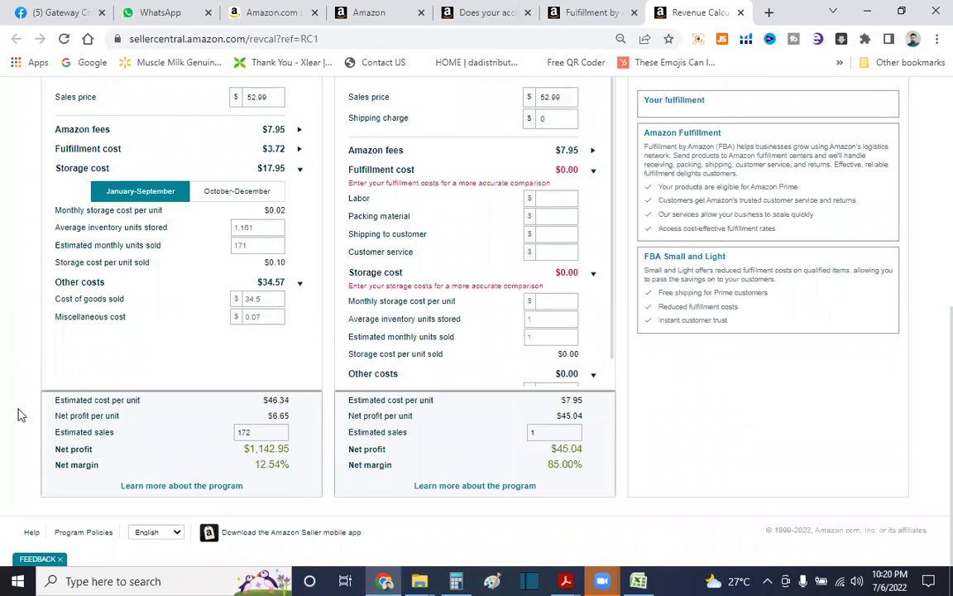
scroll(176, 411, "up", 5)
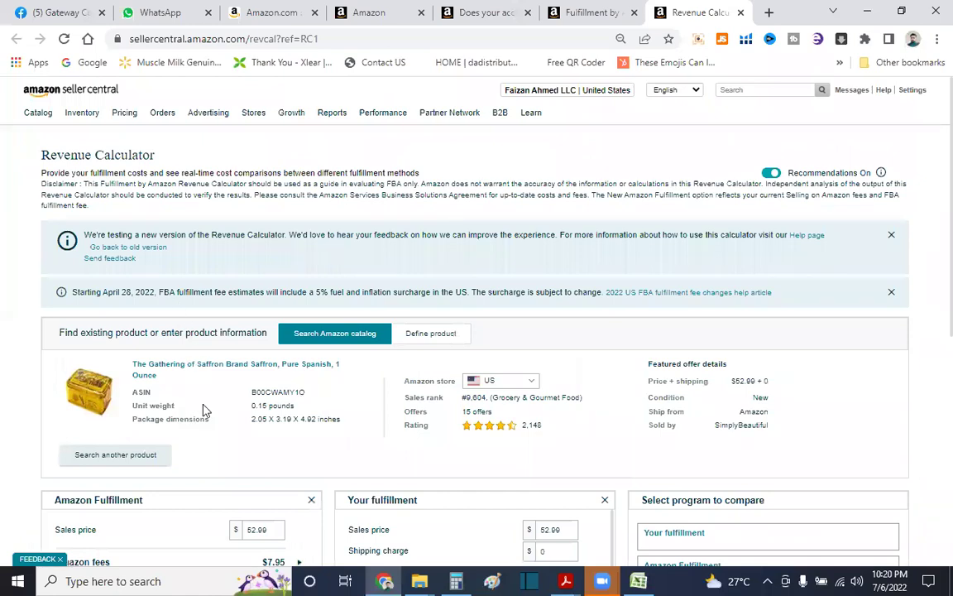
scroll(228, 386, "down", 3)
scroll(227, 387, "down", 1)
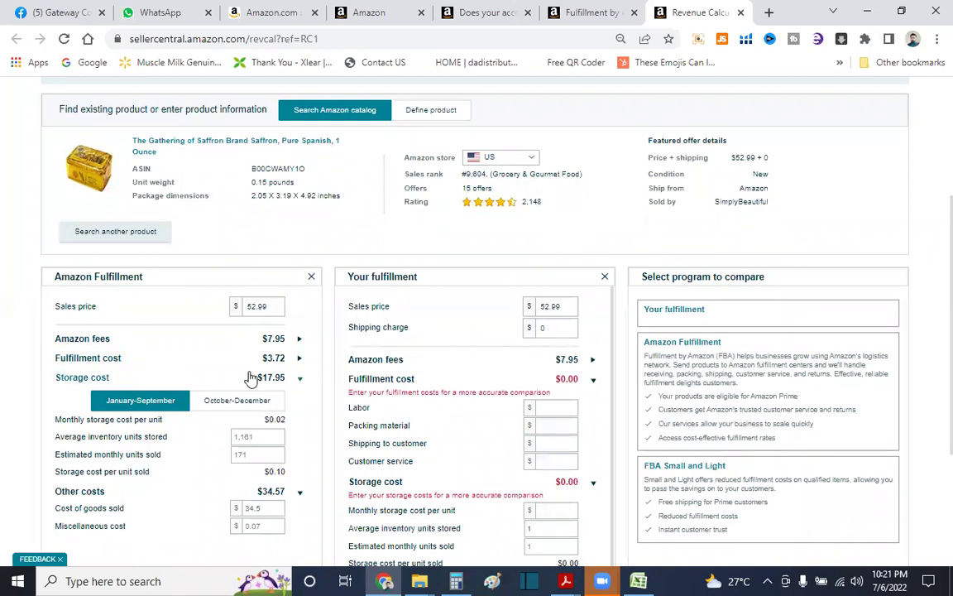
scroll(251, 377, "down", 2)
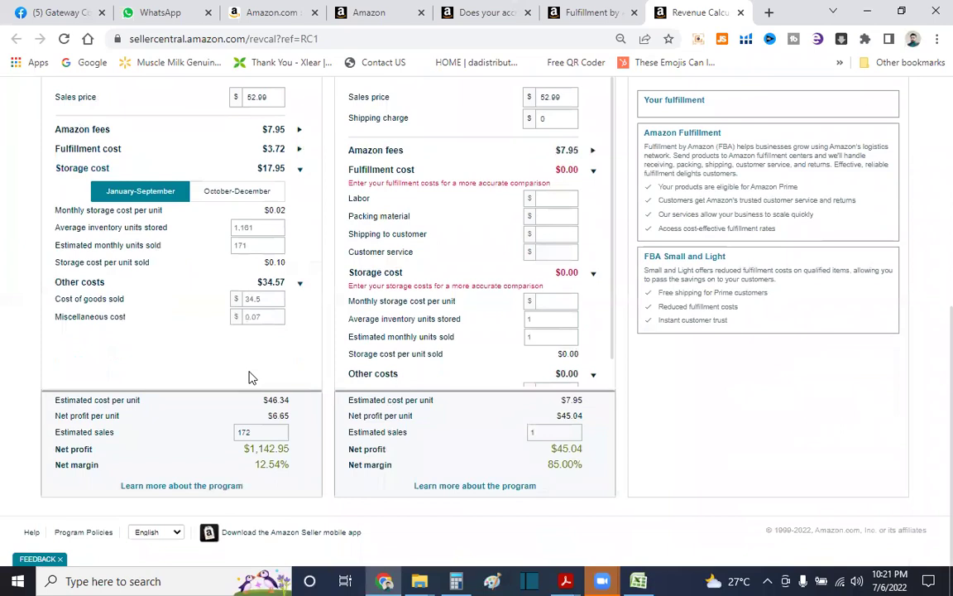
scroll(232, 391, "up", 2)
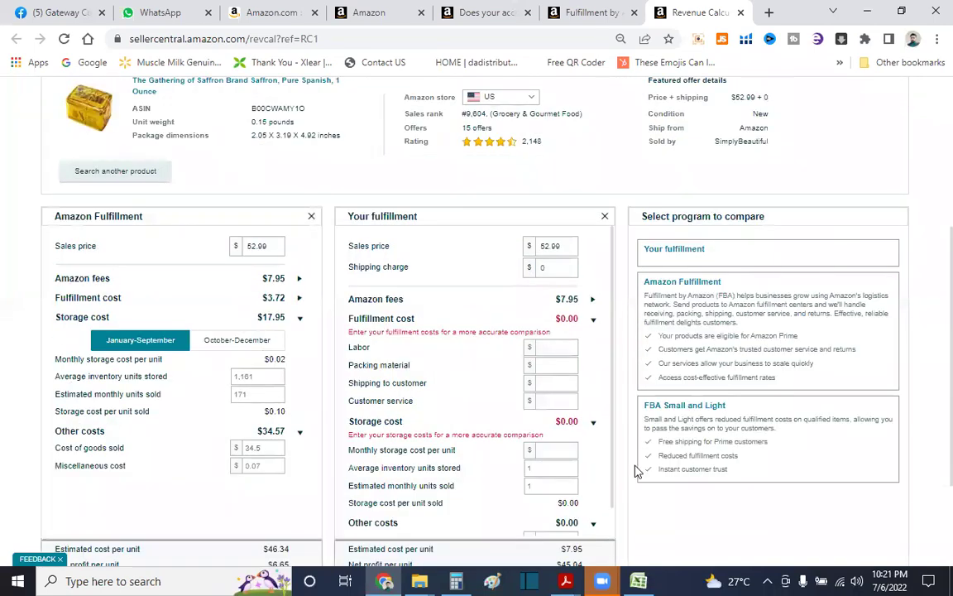
left_click(641, 579)
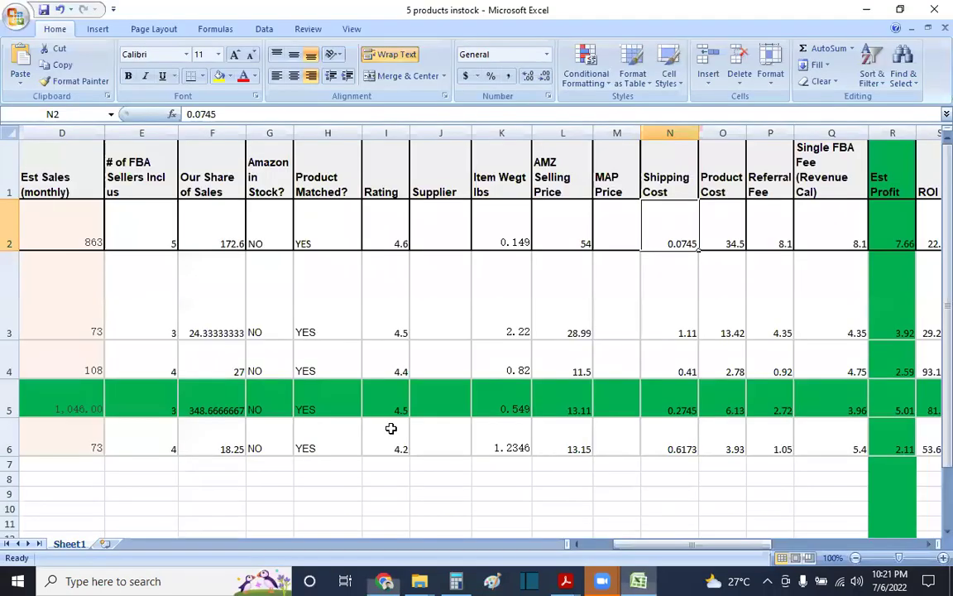
left_click(306, 286)
left_click(70, 277)
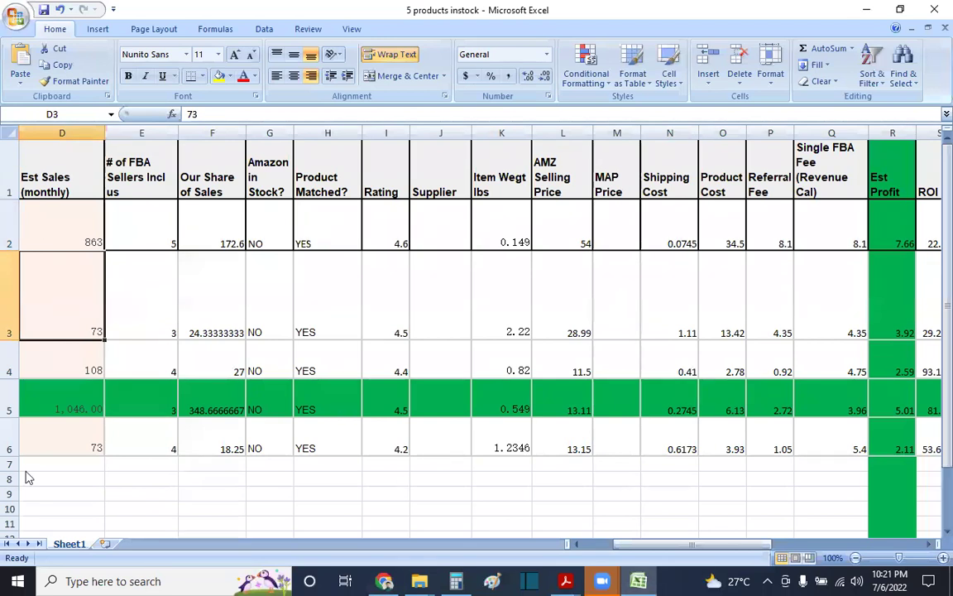
left_click_drag(688, 544, 665, 547)
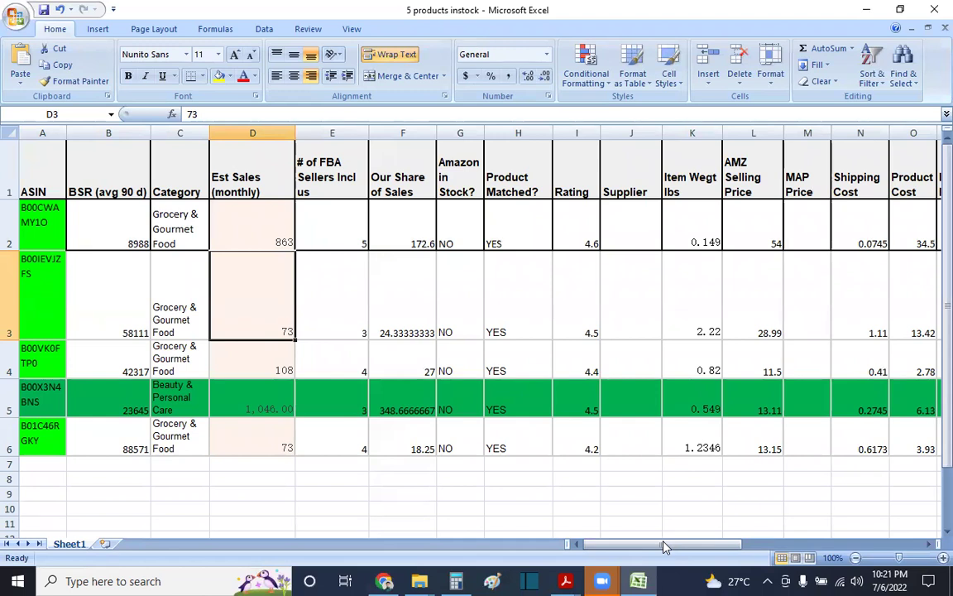
left_click(505, 219)
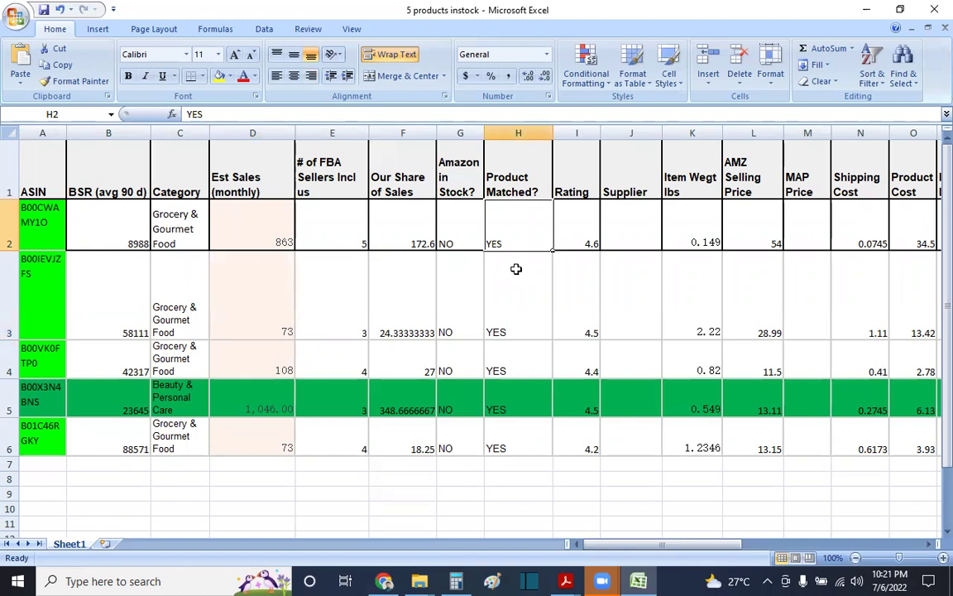
left_click(597, 240)
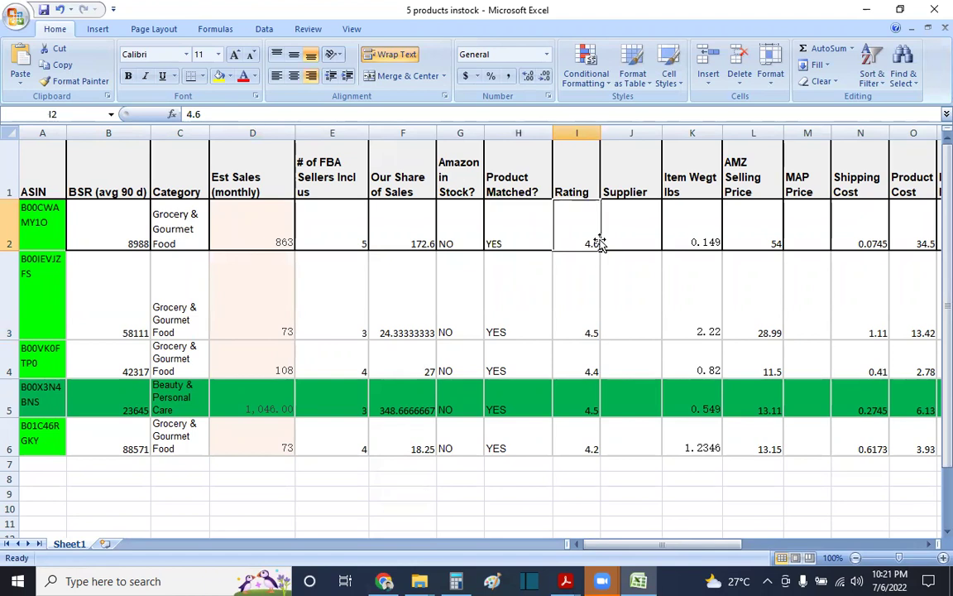
left_click(633, 227)
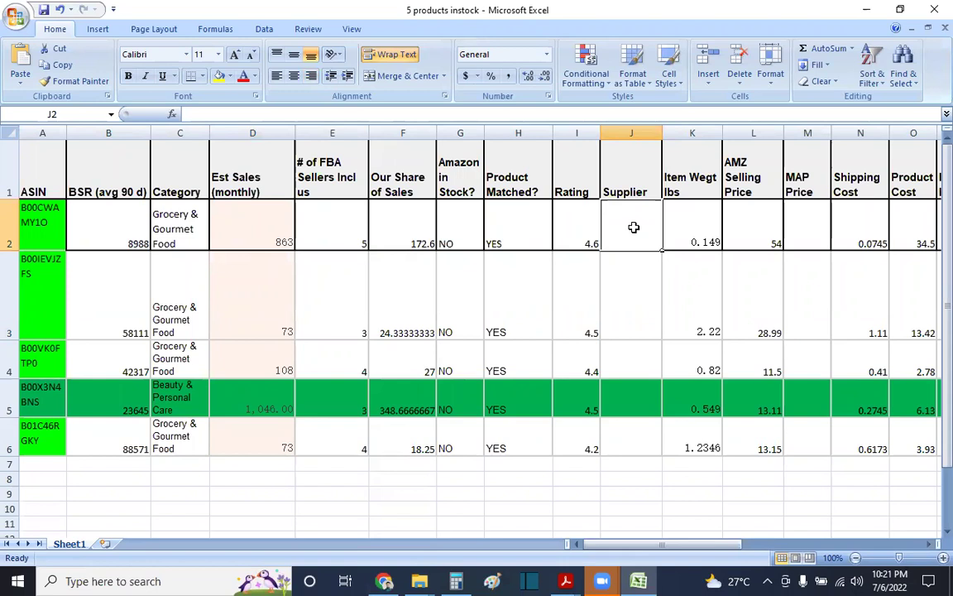
left_click_drag(654, 546, 320, 571)
left_click(78, 240)
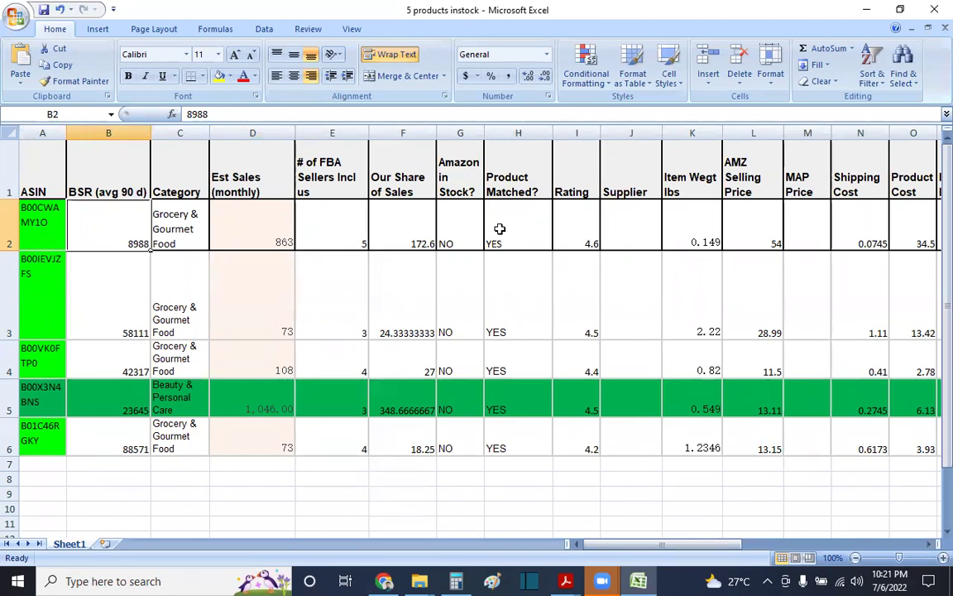
left_click(734, 260)
left_click_drag(681, 553, 660, 546)
left_click(386, 581)
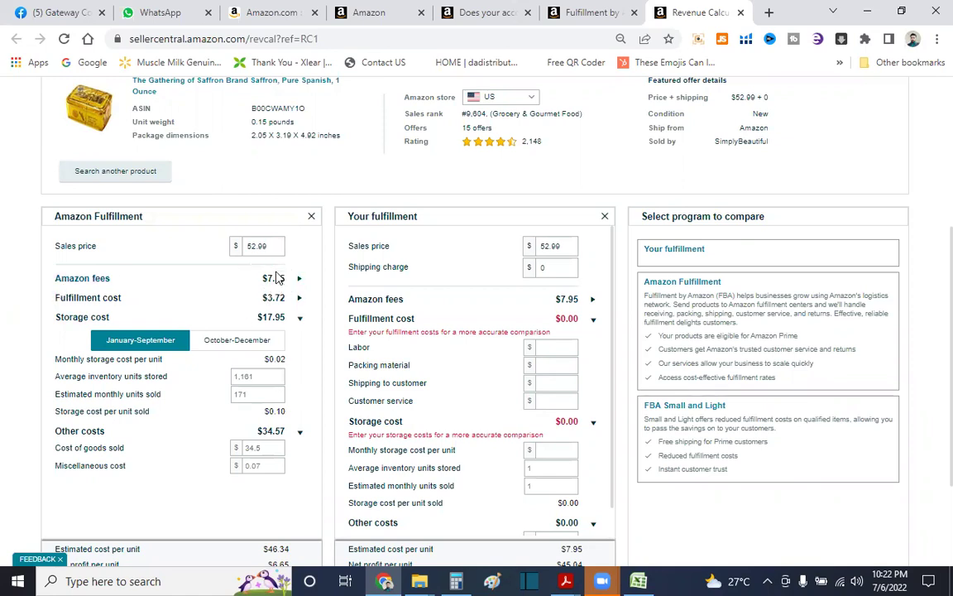
scroll(286, 289, "up", 5)
scroll(283, 291, "down", 5)
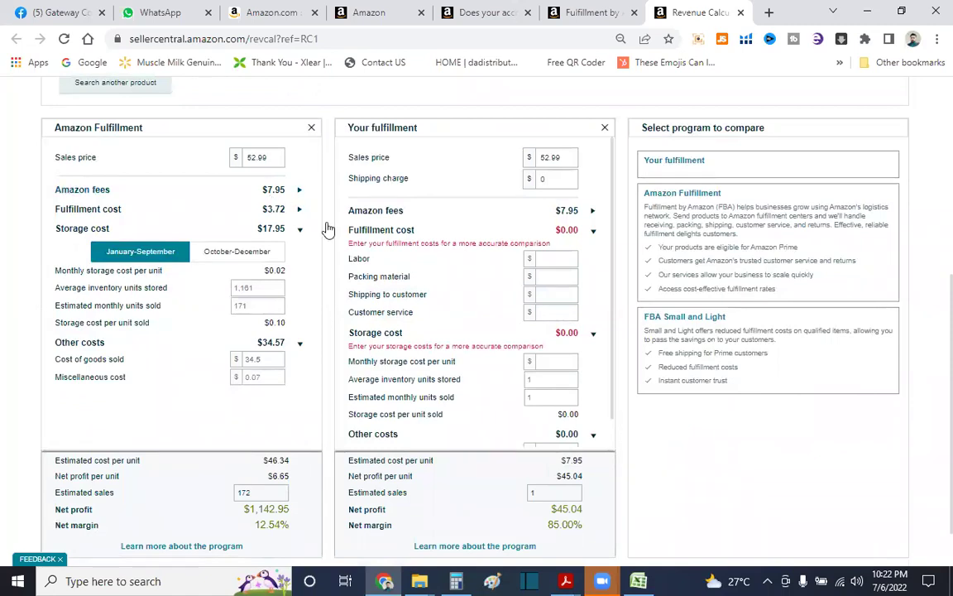
left_click(639, 581)
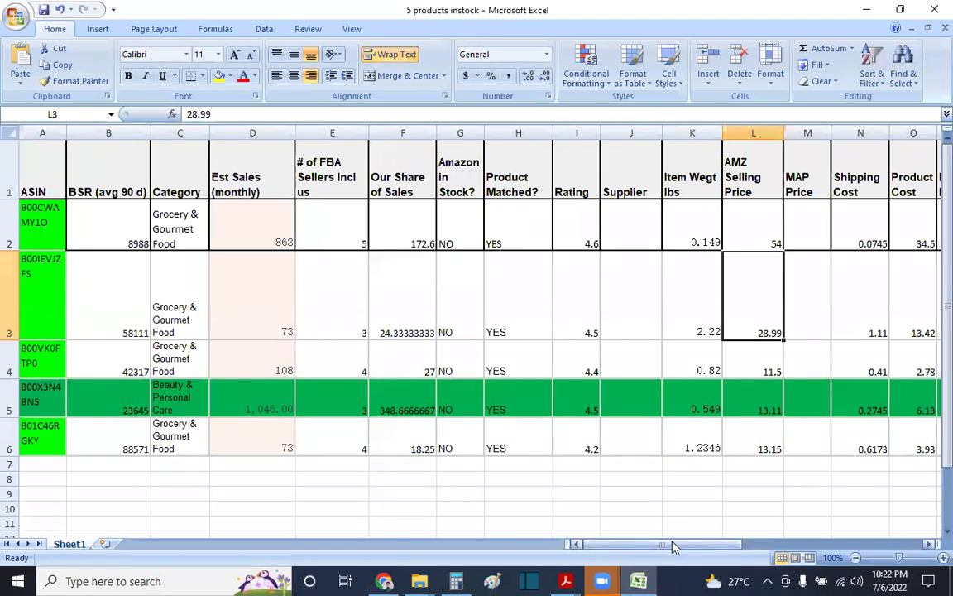
left_click_drag(638, 548, 662, 546)
left_click(511, 240)
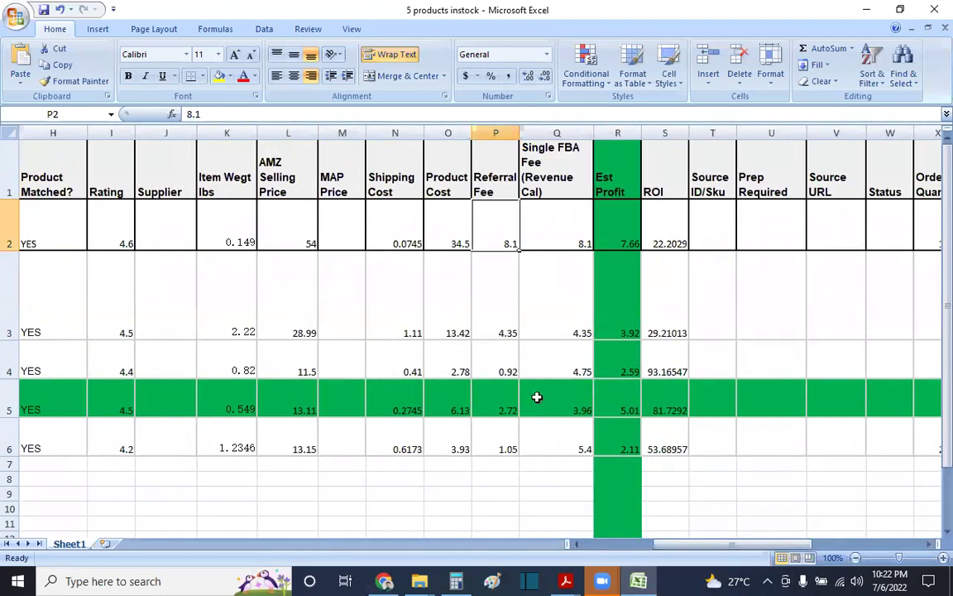
left_click(384, 581)
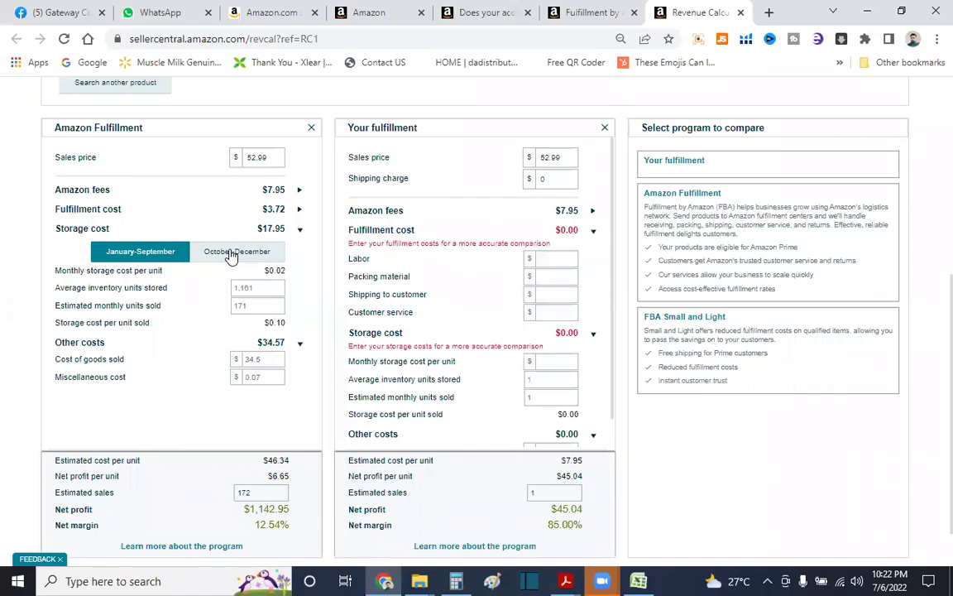
left_click(638, 581)
left_click(664, 244)
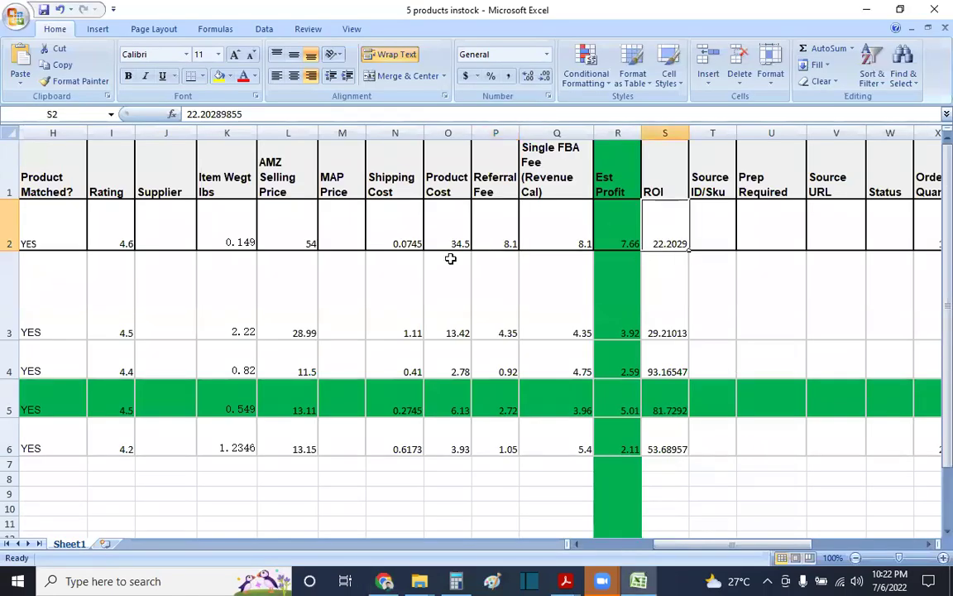
left_click(393, 581)
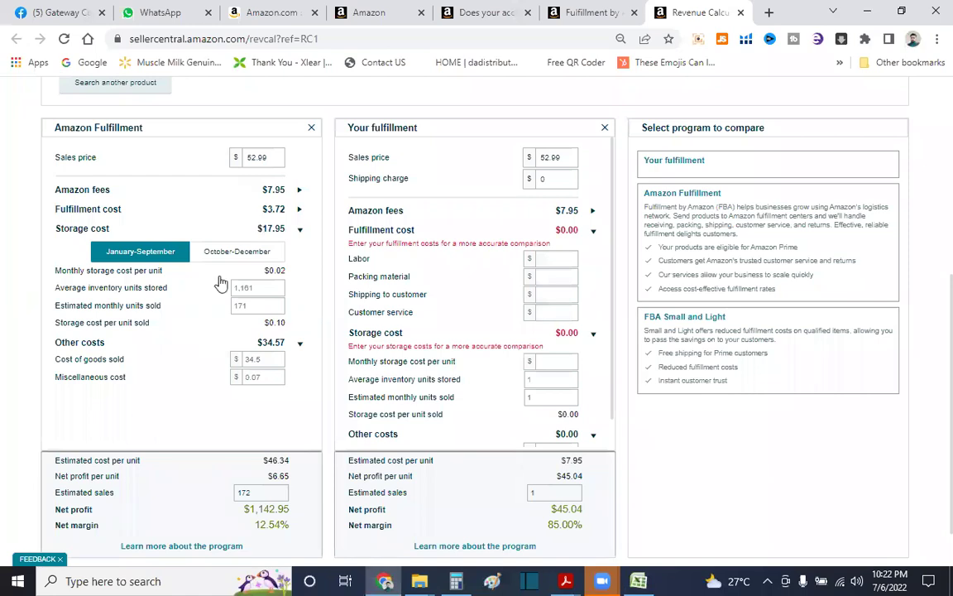
scroll(215, 340, "up", 5)
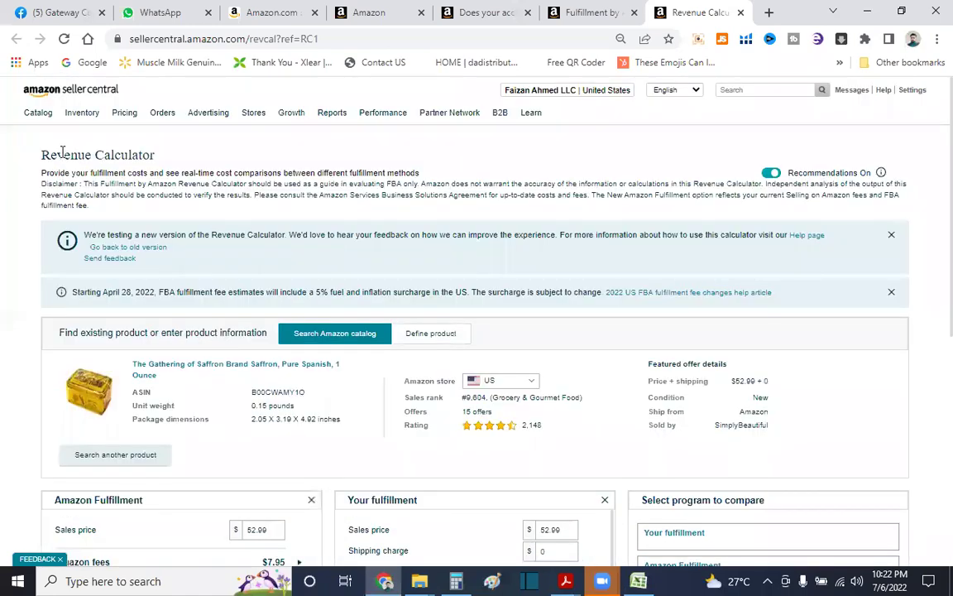
left_click_drag(45, 155, 165, 159)
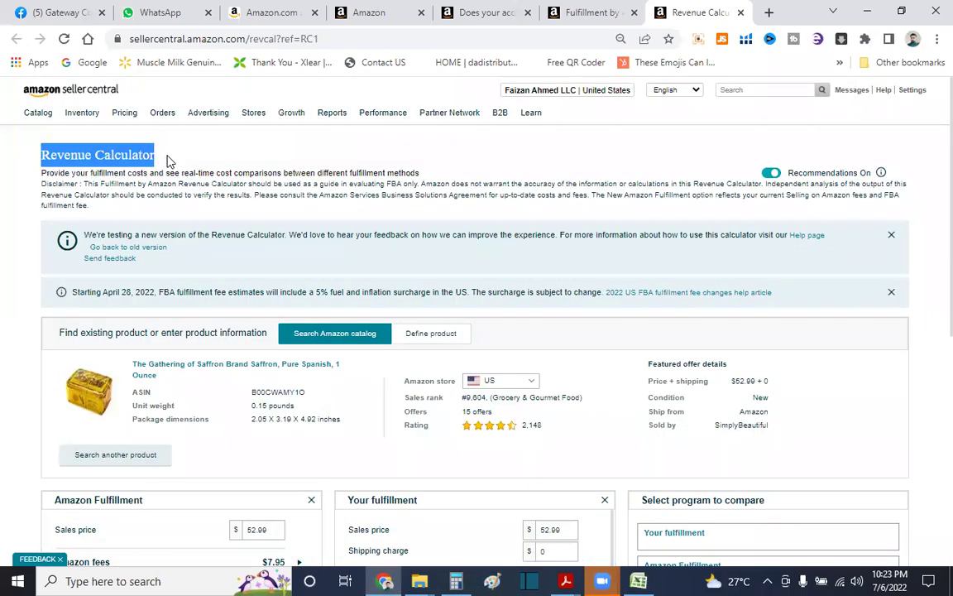